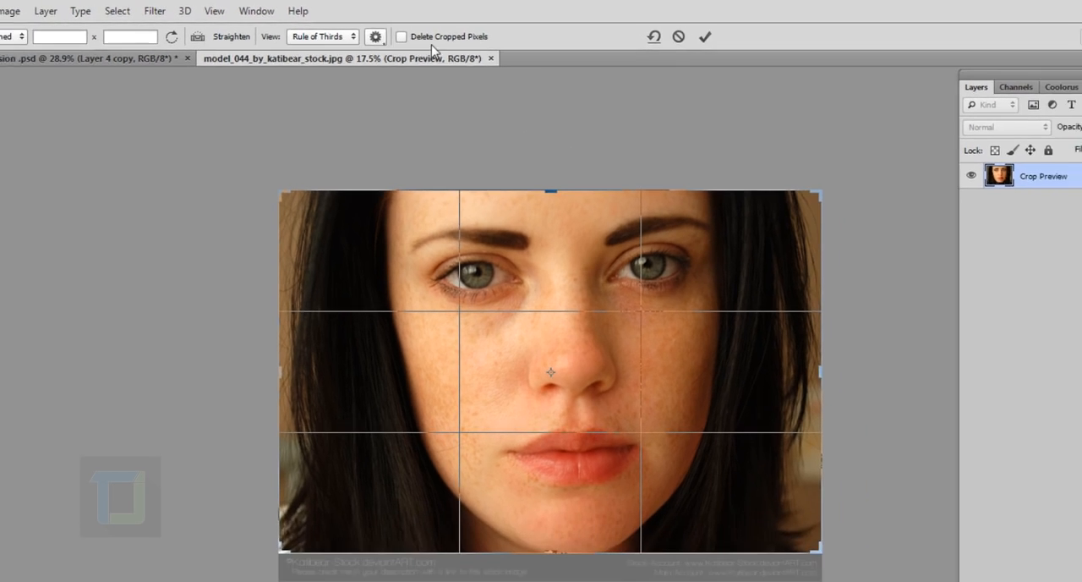
Step: Crop off the credit strip below the photo while widening the canvas symmetrically with empty space on both sides
{"action": "key", "text": "ctrl+minus"}
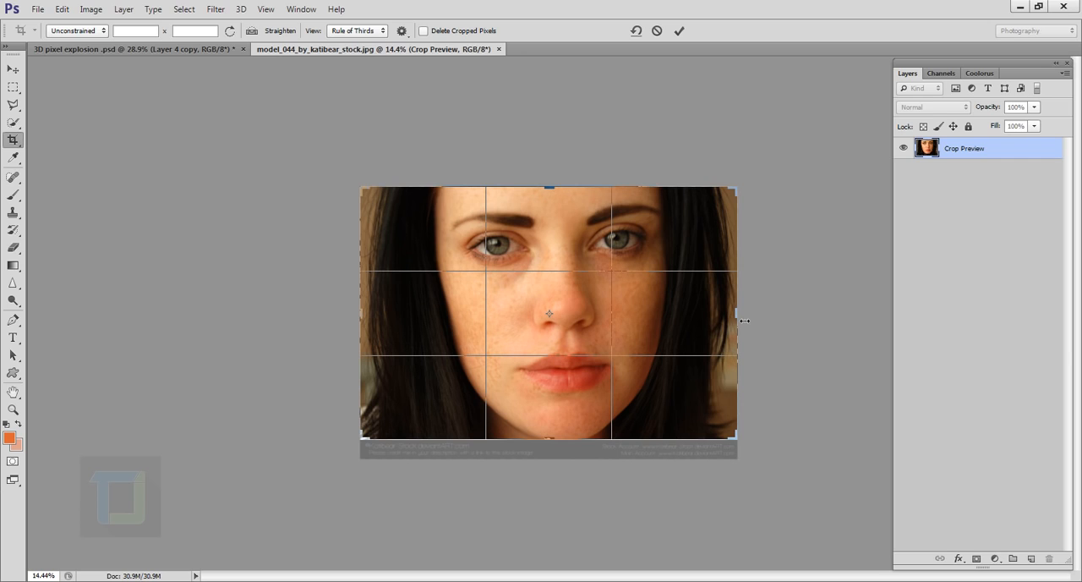
{"action": "key", "text": "alt"}
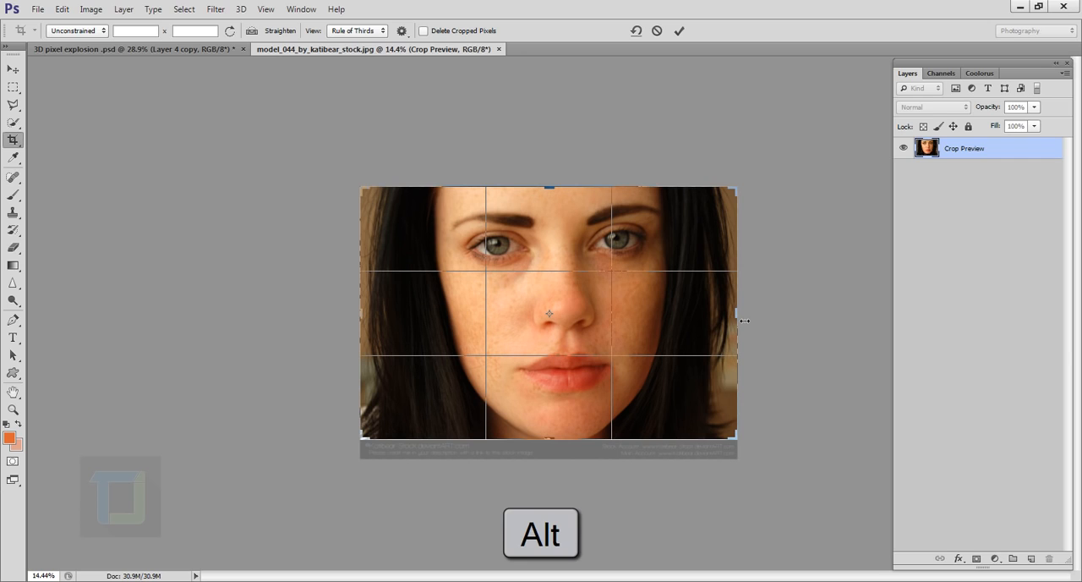
{"action": "left_click_drag", "start_coordinate": [744, 320], "coordinate": [884, 317]}
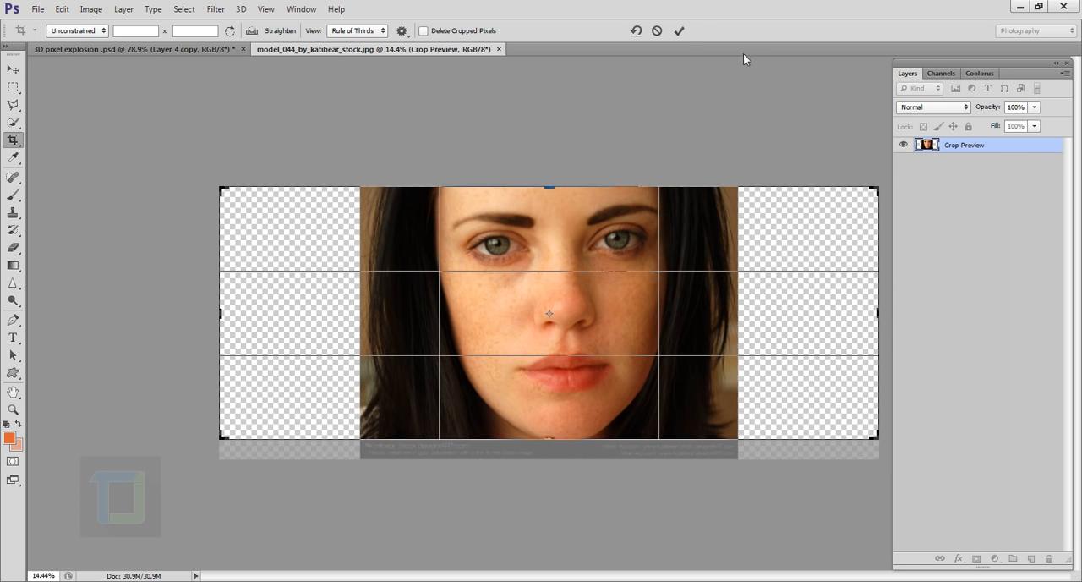
{"action": "left_click", "coordinate": [679, 31]}
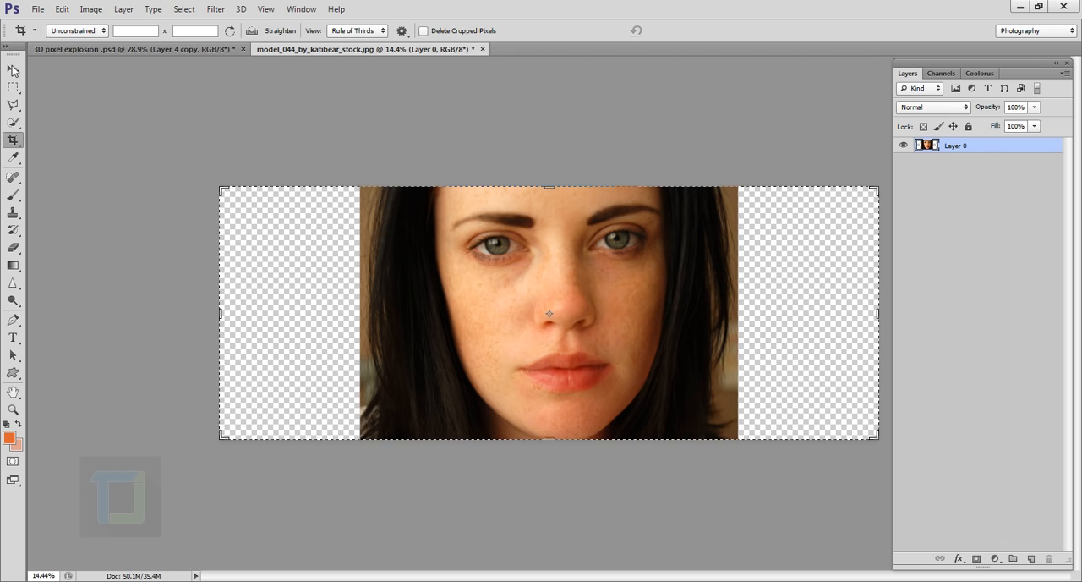
Step: Add a new blank layer and place it beneath the portrait layer
{"action": "key", "text": "v"}
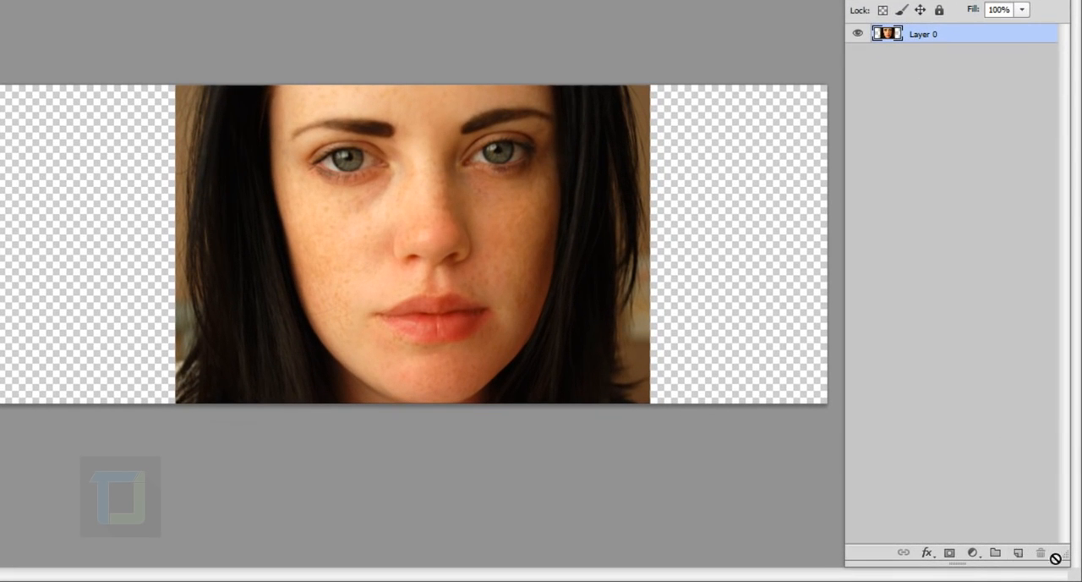
{"action": "left_click", "coordinate": [1018, 551]}
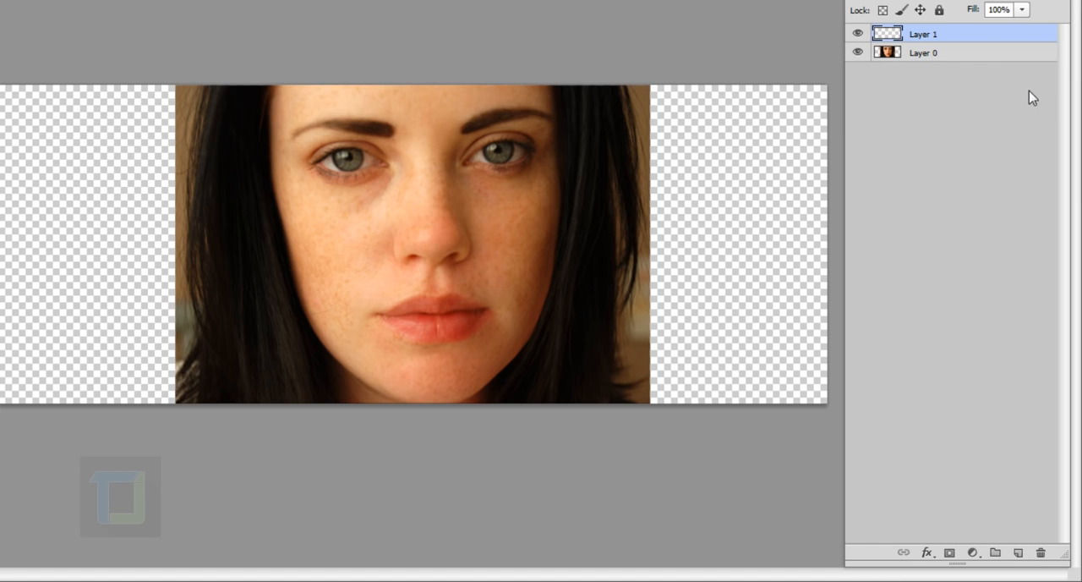
{"action": "left_click_drag", "start_coordinate": [956, 34], "coordinate": [959, 84]}
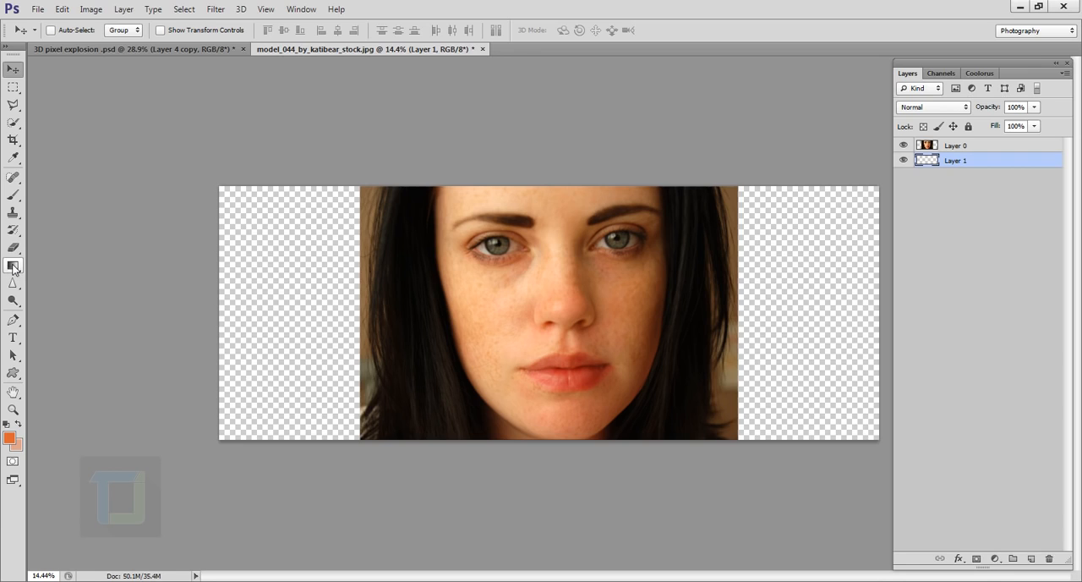
Step: Fill the new bottom layer with solid black using the Paint Bucket, resetting the default colours
{"action": "left_click", "coordinate": [13, 266]}
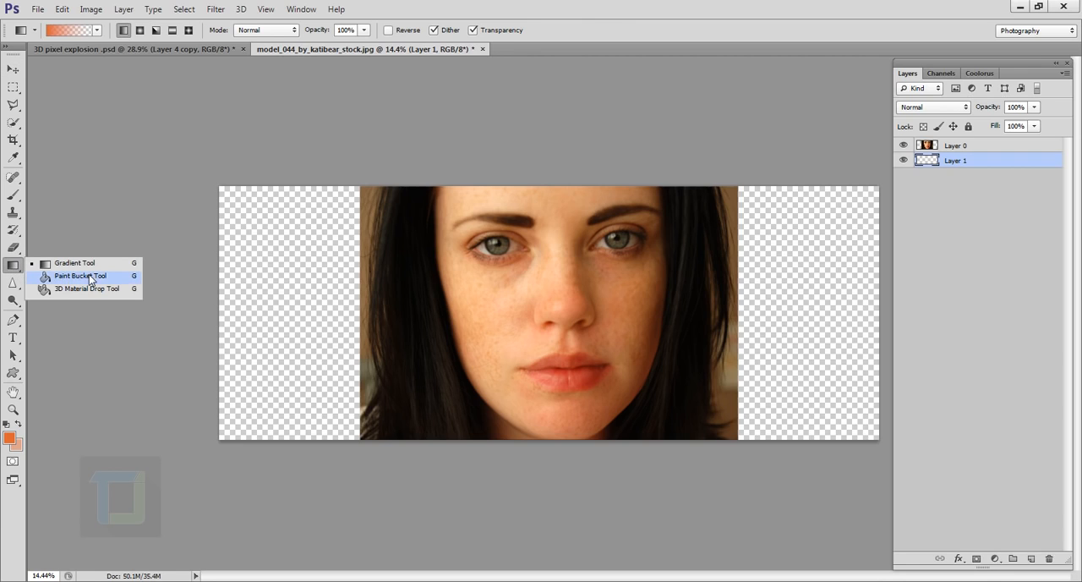
{"action": "left_click", "coordinate": [85, 275]}
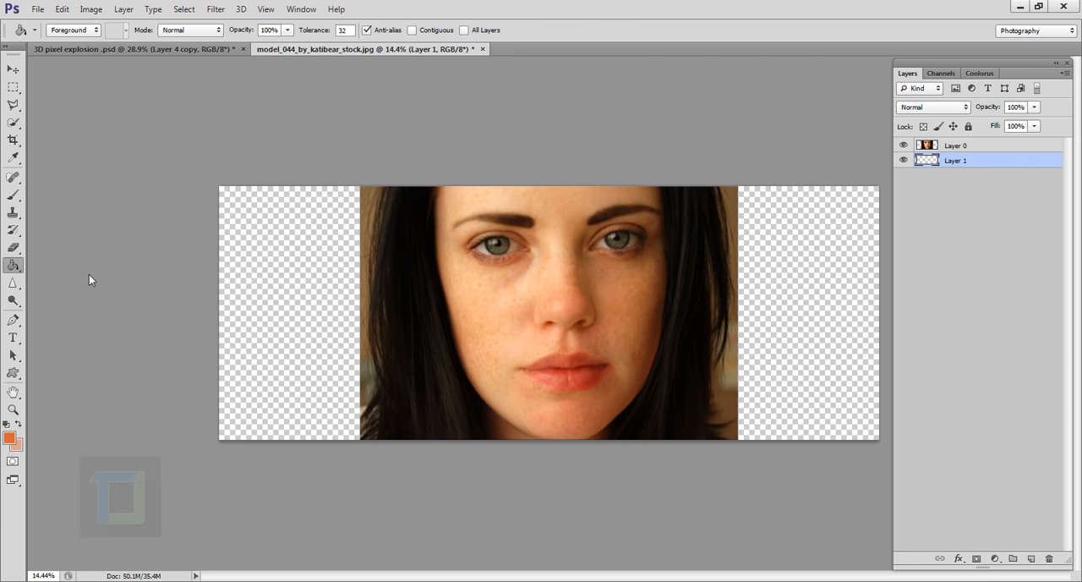
{"action": "left_click", "coordinate": [304, 325]}
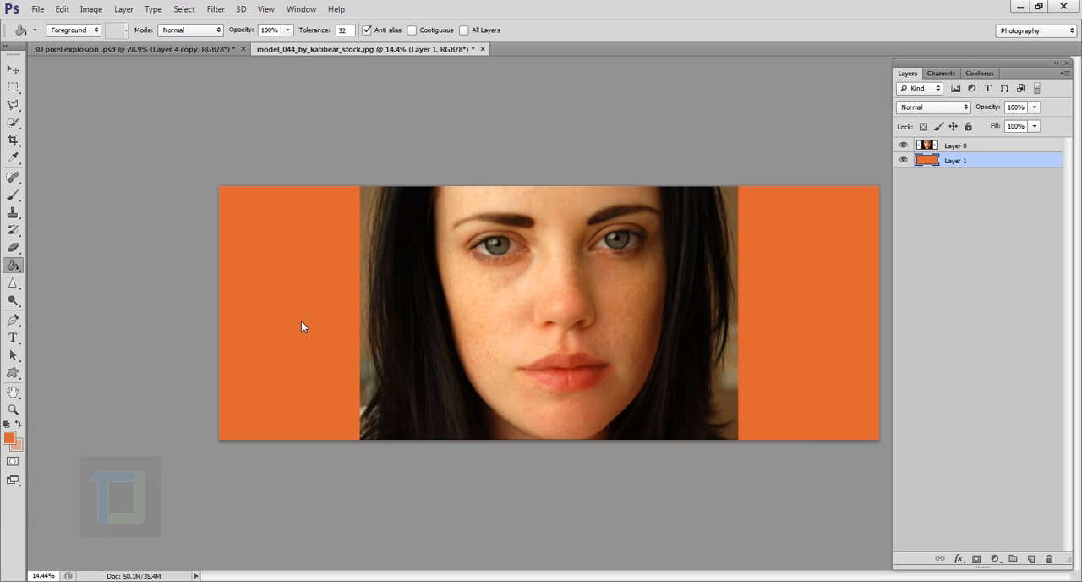
{"action": "left_click", "coordinate": [5, 425]}
{"action": "left_click", "coordinate": [295, 325]}
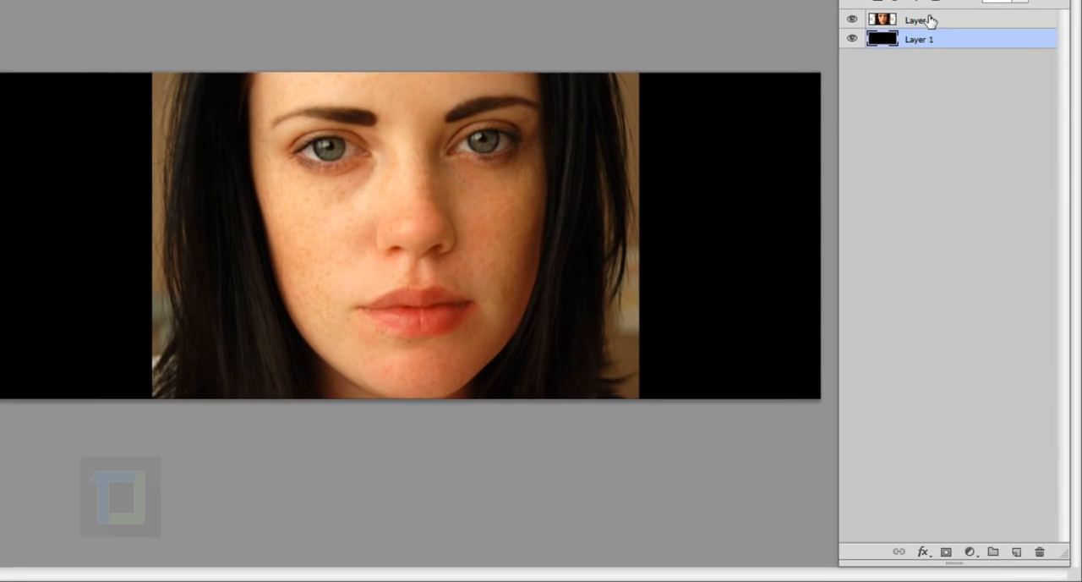
Step: Add a layer mask to the portrait layer, Layer 0
{"action": "left_click", "coordinate": [962, 146]}
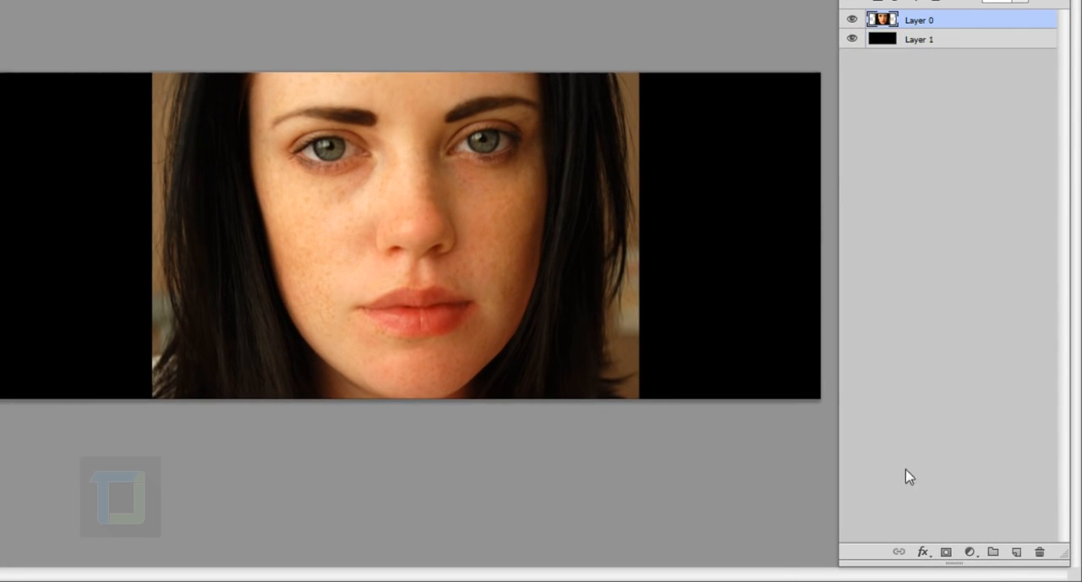
{"action": "left_click", "coordinate": [948, 551]}
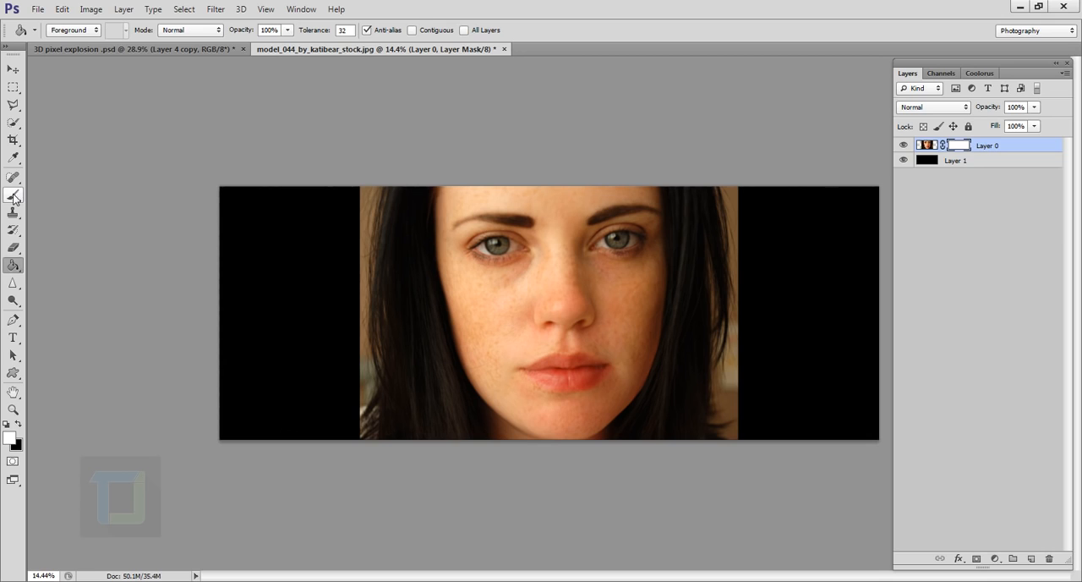
Step: Paint black on the mask with an 800 px soft brush to hide the background and outer hair along the photo's left edge
{"action": "left_click_drag", "start_coordinate": [13, 198], "coordinate": [14, 198]}
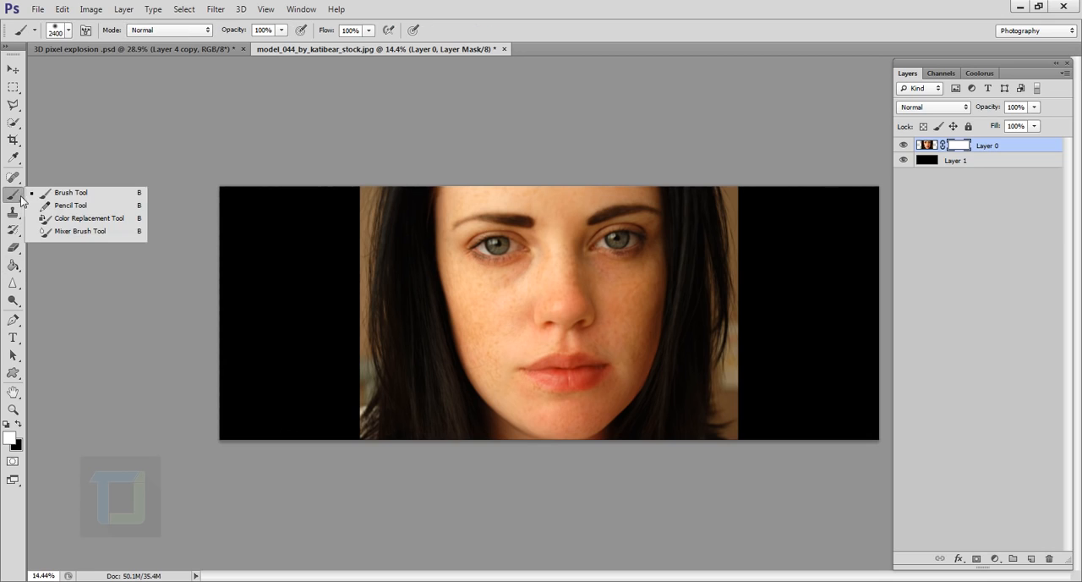
{"action": "left_click", "coordinate": [64, 194]}
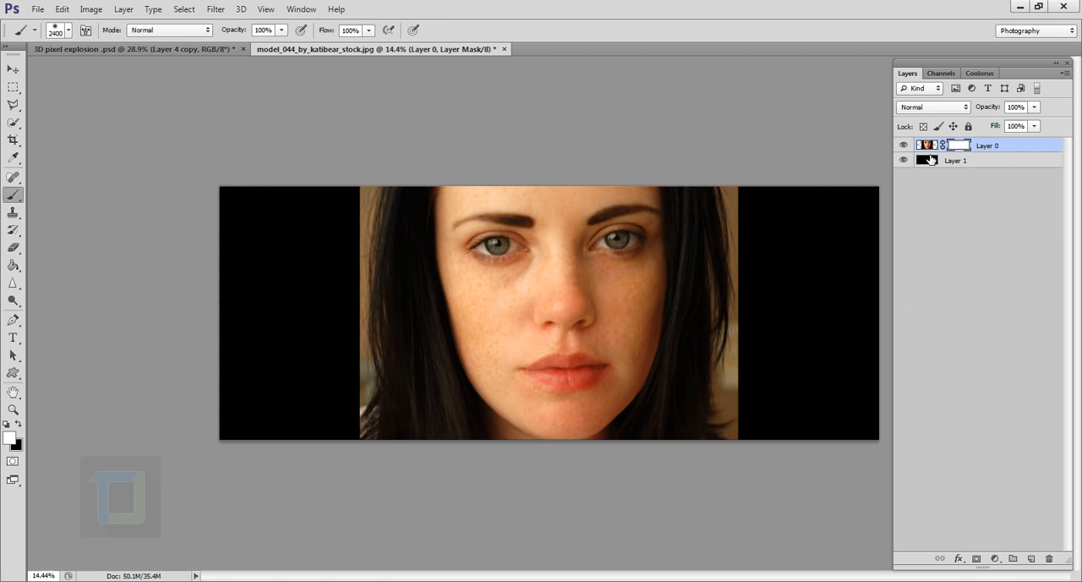
{"action": "key", "text": "bracketleft"}
{"action": "key", "text": "bracketleft"}
{"action": "key", "text": "bracketleft"}
{"action": "key", "text": "bracketleft"}
{"action": "key", "text": "bracketleft"}
{"action": "key", "text": "bracketleft"}
{"action": "key", "text": "bracketleft"}
{"action": "key", "text": "bracketleft"}
{"action": "key", "text": "bracketleft"}
{"action": "key", "text": "bracketleft"}
{"action": "key", "text": "bracketleft"}
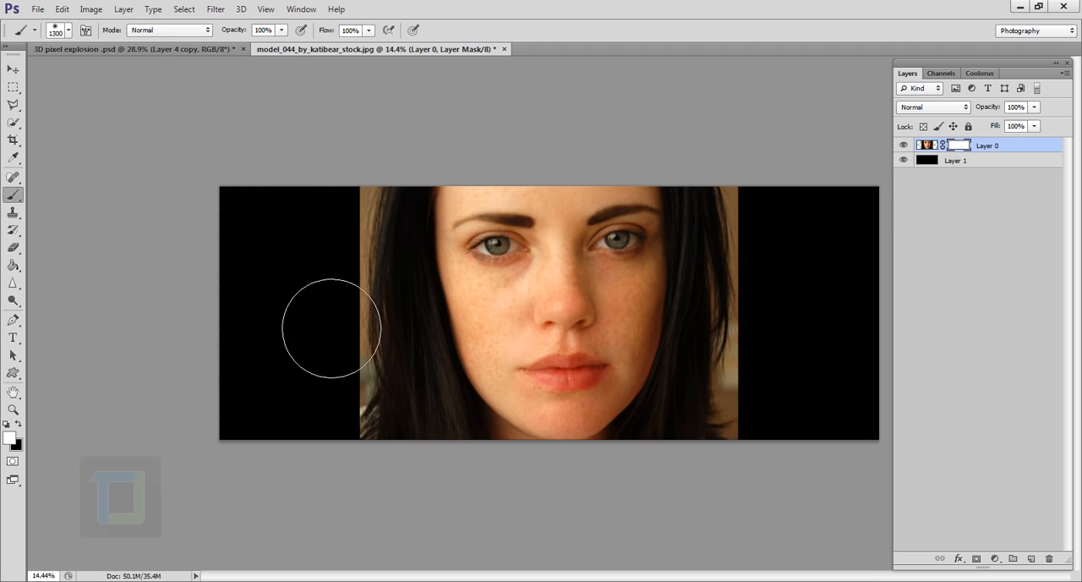
{"action": "key", "text": "bracketleft"}
{"action": "left_click", "coordinate": [17, 424]}
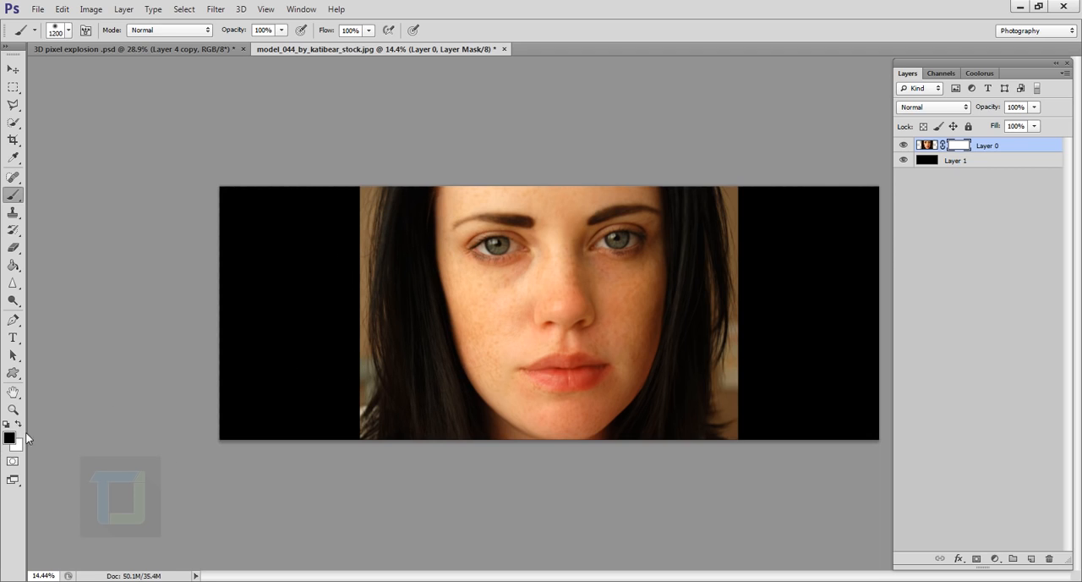
{"action": "key", "text": "bracketleft"}
{"action": "key", "text": "bracketleft"}
{"action": "key", "text": "bracketleft"}
{"action": "key", "text": "bracketleft"}
{"action": "left_click", "coordinate": [382, 224]}
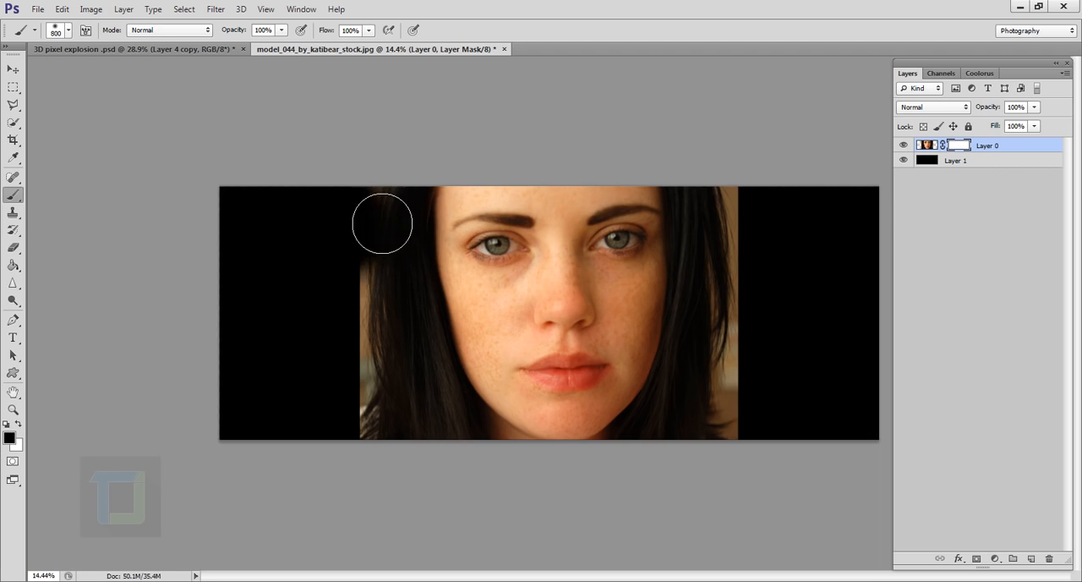
{"action": "mouse_move", "coordinate": [382, 223]}
{"action": "left_mouse_down"}
{"action": "mouse_move", "coordinate": [386, 181]}
{"action": "mouse_move", "coordinate": [367, 336]}
{"action": "mouse_move", "coordinate": [372, 288]}
{"action": "mouse_move", "coordinate": [392, 423]}
{"action": "left_mouse_up"}
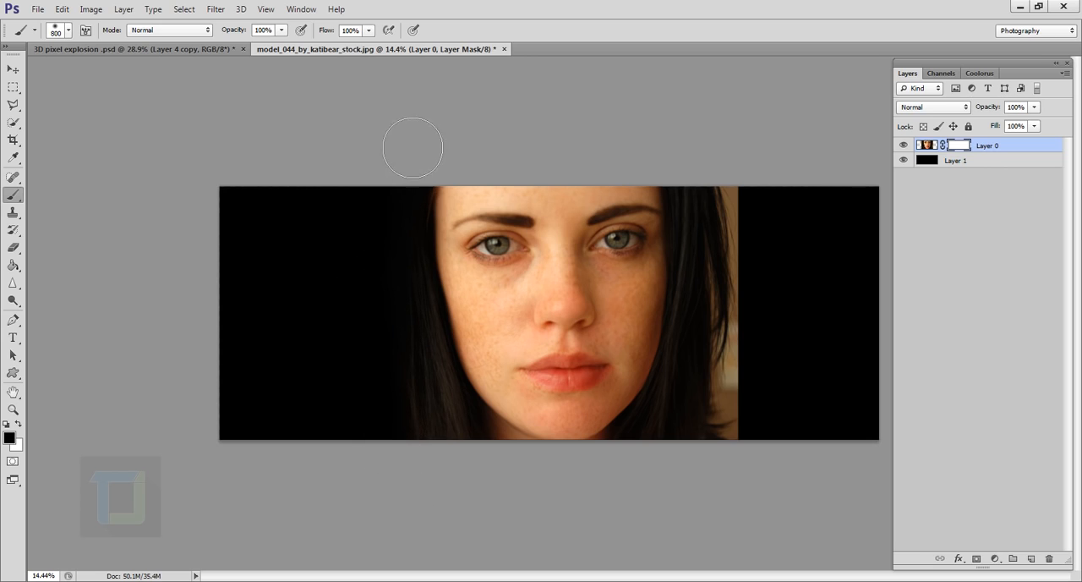
Step: Enlarge the brush to 1000 px and paint out the background and hair along the photo's right edge on the mask
{"action": "left_click", "coordinate": [68, 31]}
{"action": "left_click", "coordinate": [528, 4]}
{"action": "key", "text": "]"}
{"action": "key", "text": "]"}
{"action": "mouse_move", "coordinate": [773, 454]}
{"action": "left_mouse_down"}
{"action": "mouse_move", "coordinate": [761, 206]}
{"action": "mouse_move", "coordinate": [762, 278]}
{"action": "mouse_move", "coordinate": [756, 259]}
{"action": "mouse_move", "coordinate": [734, 432]}
{"action": "mouse_move", "coordinate": [682, 510]}
{"action": "mouse_move", "coordinate": [722, 455]}
{"action": "mouse_move", "coordinate": [790, 404]}
{"action": "mouse_move", "coordinate": [806, 368]}
{"action": "left_mouse_up"}
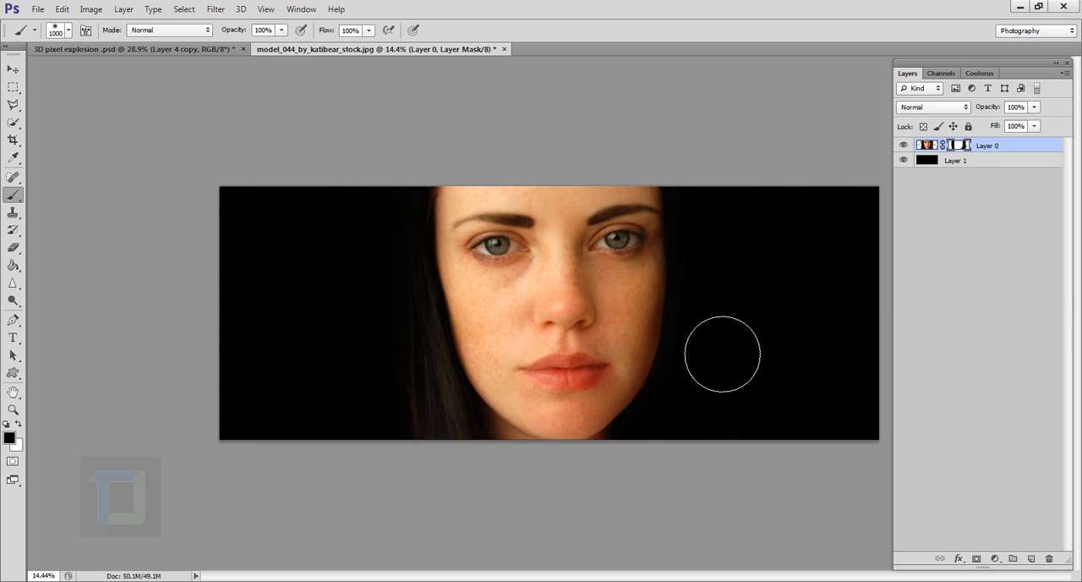
Step: Reveal part of the hidden hair beside the right cheek with white on the mask and paint it out again with black
{"action": "left_click", "coordinate": [18, 427]}
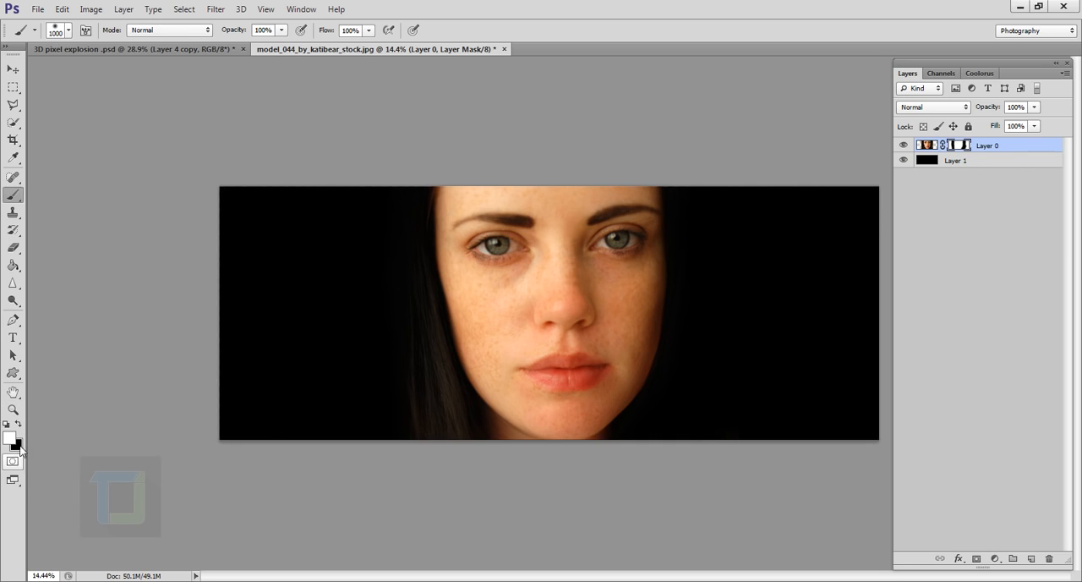
{"action": "mouse_move", "coordinate": [688, 355]}
{"action": "left_mouse_down"}
{"action": "mouse_move", "coordinate": [724, 311]}
{"action": "mouse_move", "coordinate": [743, 310]}
{"action": "mouse_move", "coordinate": [761, 325]}
{"action": "mouse_move", "coordinate": [772, 398]}
{"action": "left_mouse_up"}
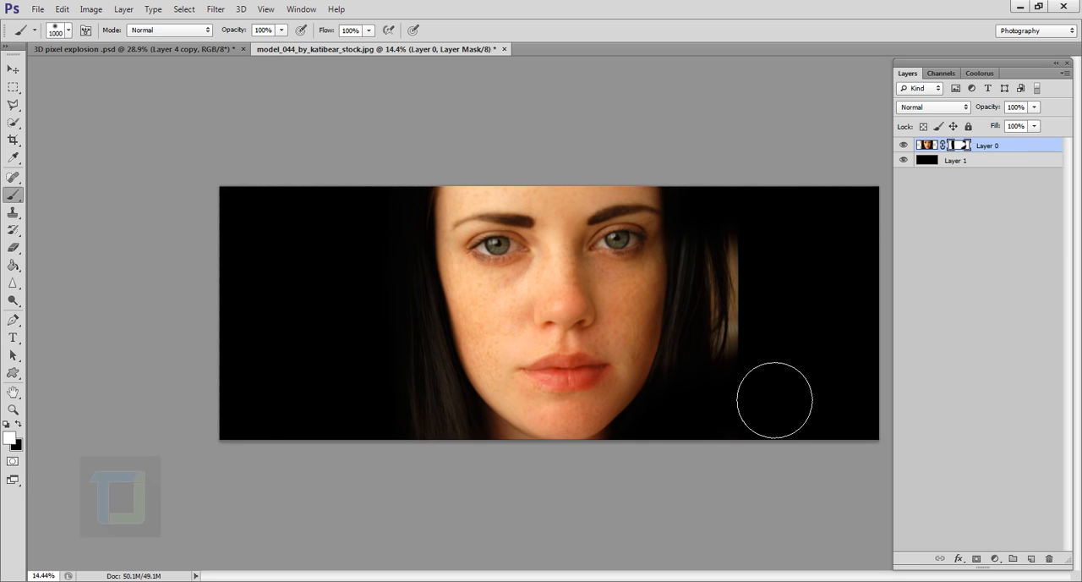
{"action": "left_click", "coordinate": [18, 427]}
{"action": "mouse_move", "coordinate": [739, 411]}
{"action": "left_mouse_down"}
{"action": "mouse_move", "coordinate": [763, 382]}
{"action": "mouse_move", "coordinate": [783, 338]}
{"action": "left_mouse_up"}
{"action": "key", "text": "x"}
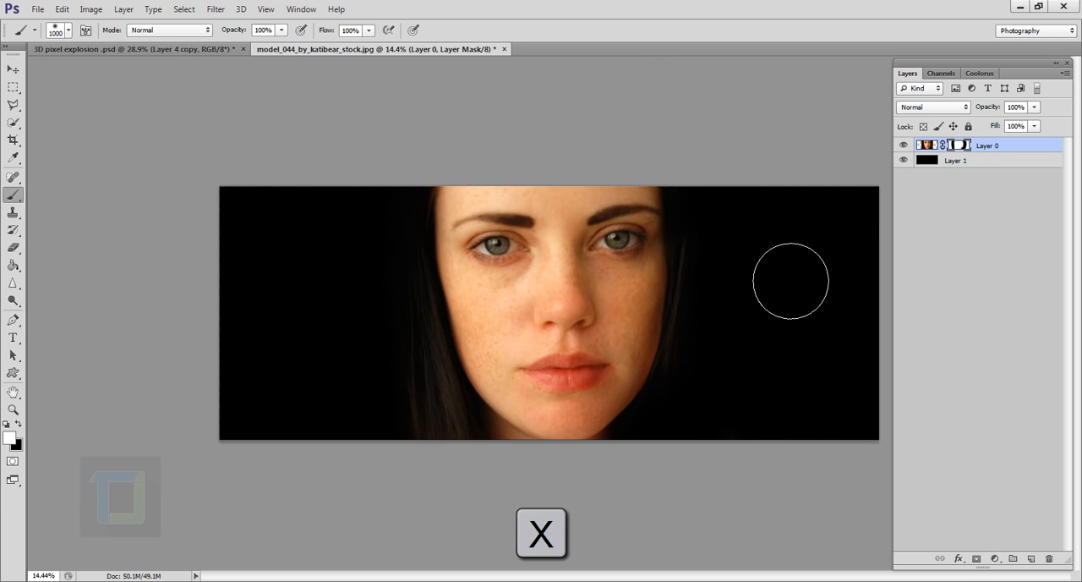
{"action": "key", "text": "x"}
{"action": "key", "text": "x"}
{"action": "key", "text": "x"}
{"action": "key", "text": "x"}
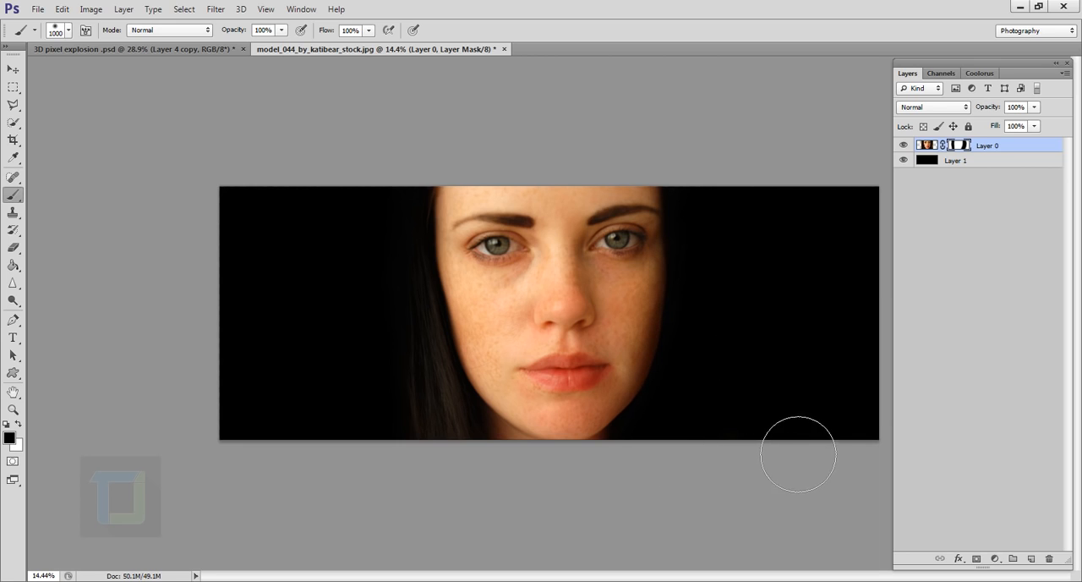
{"action": "scroll", "coordinate": [782, 438], "scroll_direction": "down", "scroll_amount": 2}
{"action": "scroll", "coordinate": [767, 428], "scroll_direction": "up", "scroll_amount": 2}
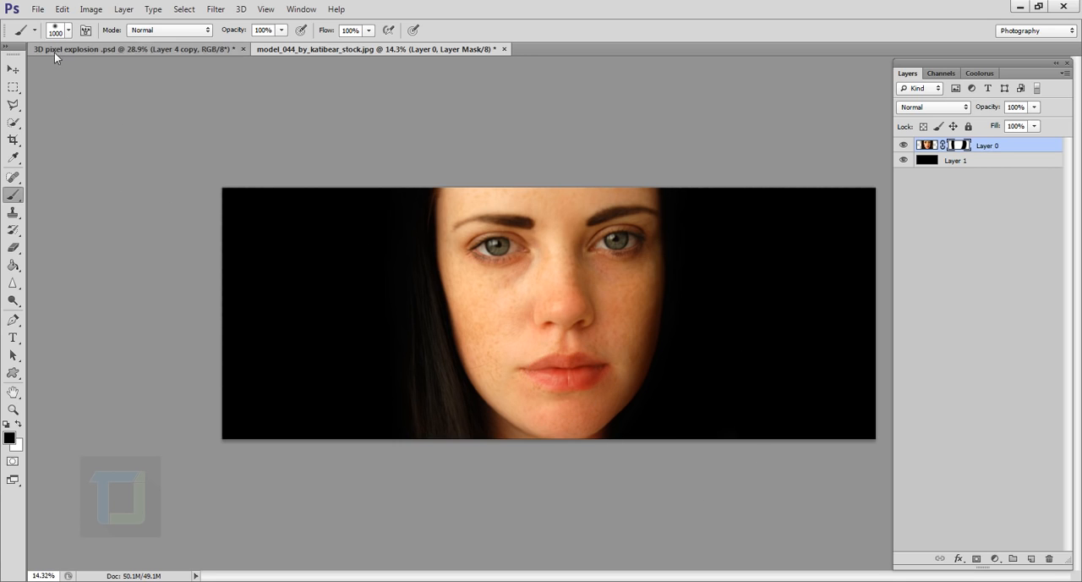
Step: Create a new 20 × 20 pixel RGB document with a resolution of 100 pixels/inch and a white background
{"action": "left_click", "coordinate": [32, 10]}
{"action": "left_click", "coordinate": [47, 25]}
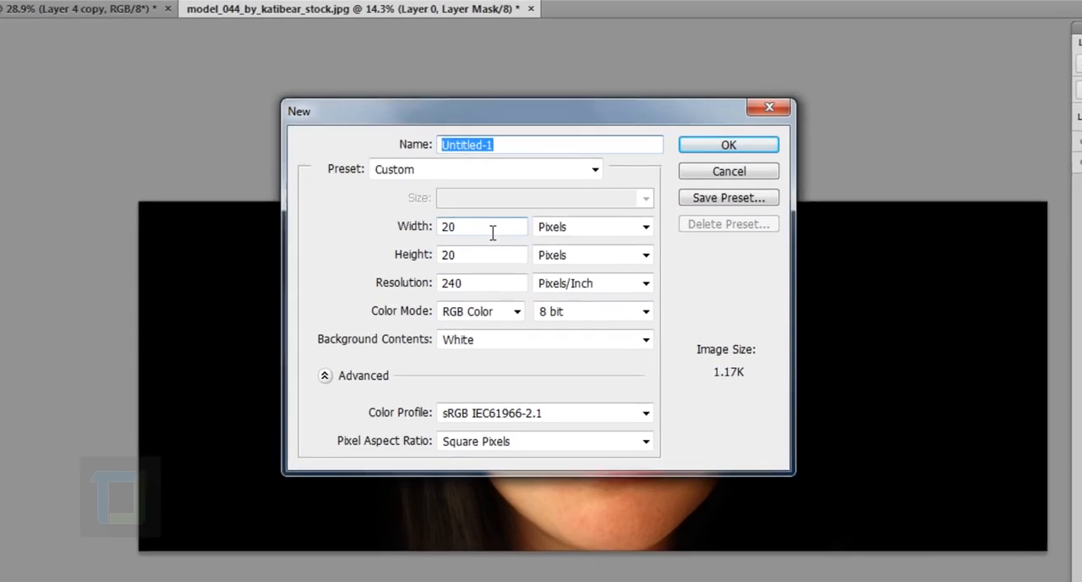
{"action": "left_click", "coordinate": [481, 206]}
{"action": "key", "text": "Tab"}
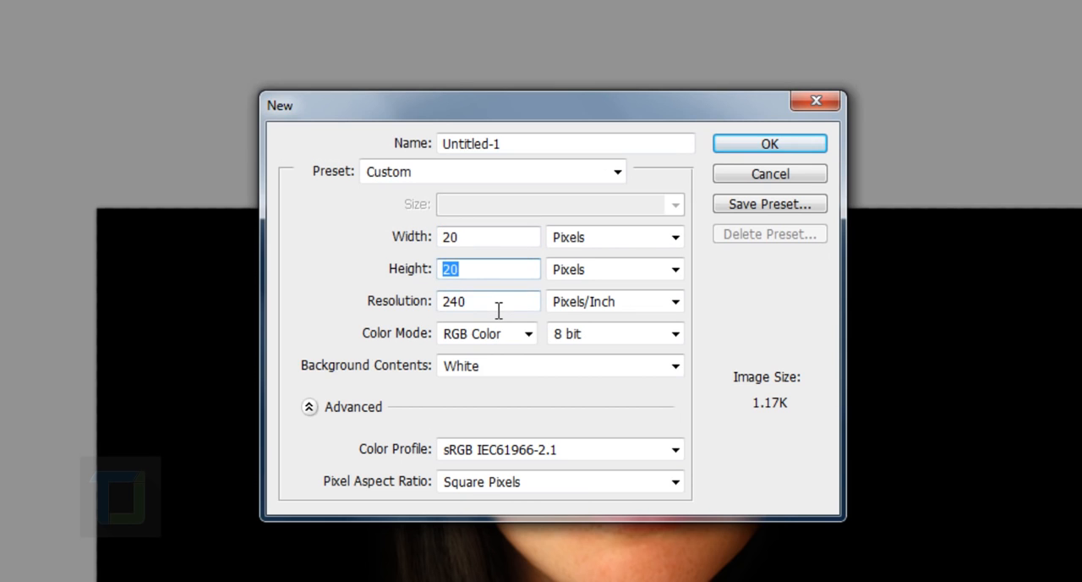
{"action": "key", "text": "Tab"}
{"action": "type", "text": "1"}
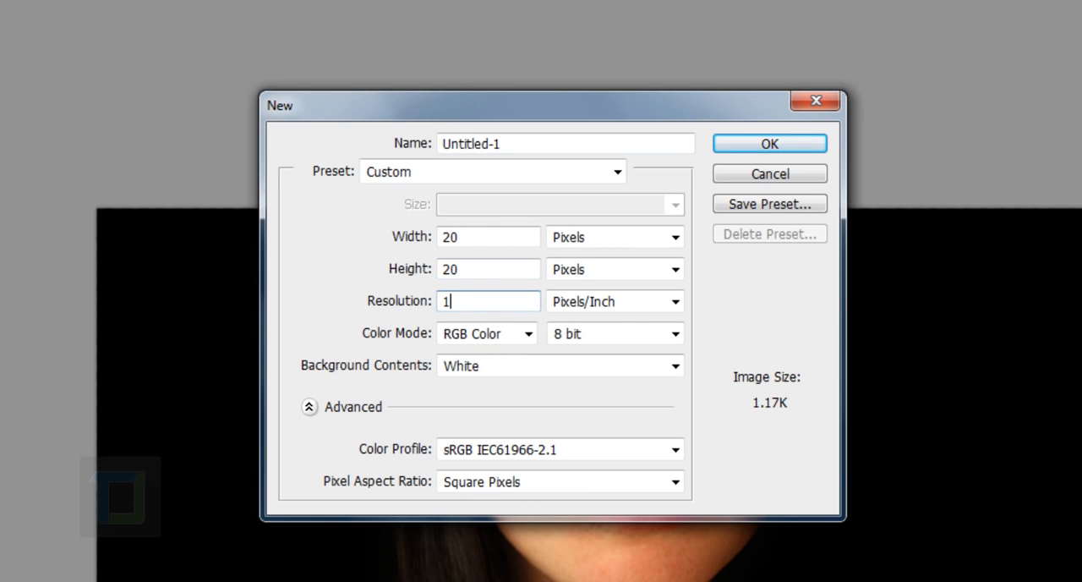
{"action": "type", "text": "00"}
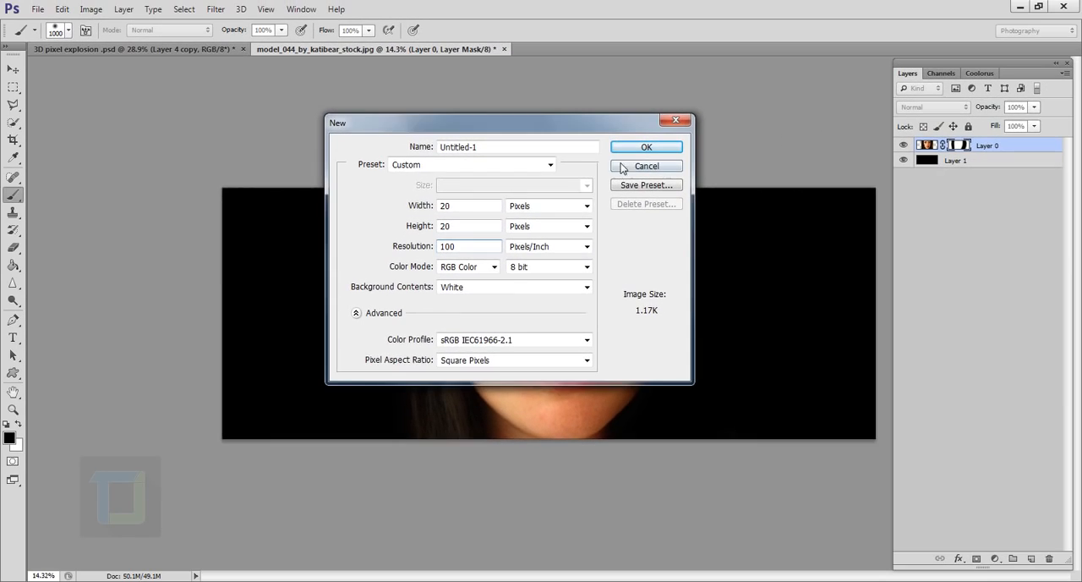
{"action": "left_click", "coordinate": [635, 151]}
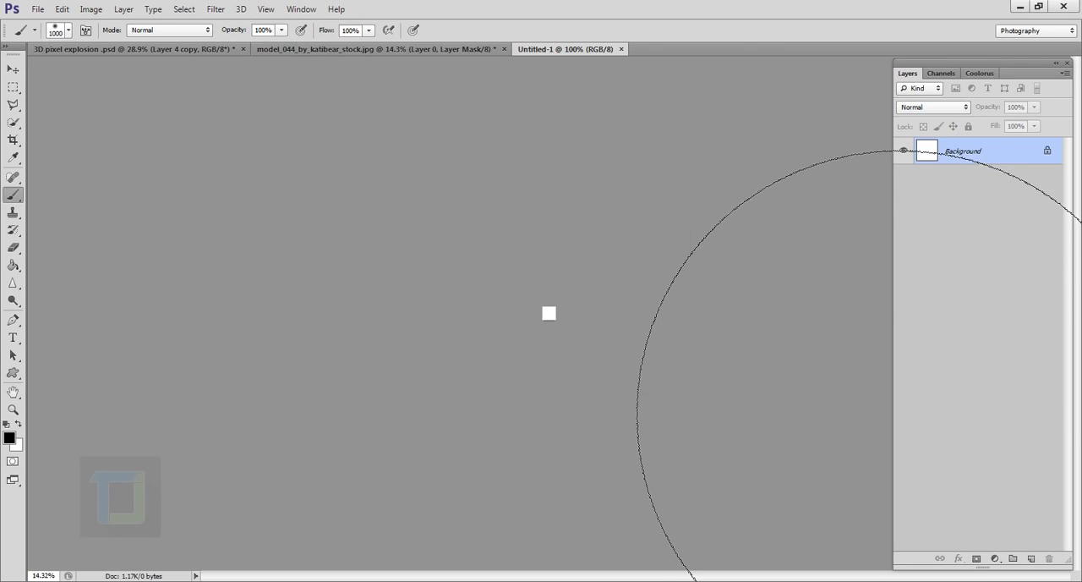
Step: Draw straight black lines along the left and bottom edges of the new document with a 1 px brush
{"action": "key", "text": "ctrl+plus"}
{"action": "scroll", "coordinate": [543, 332], "scroll_direction": "up", "scroll_amount": 8}
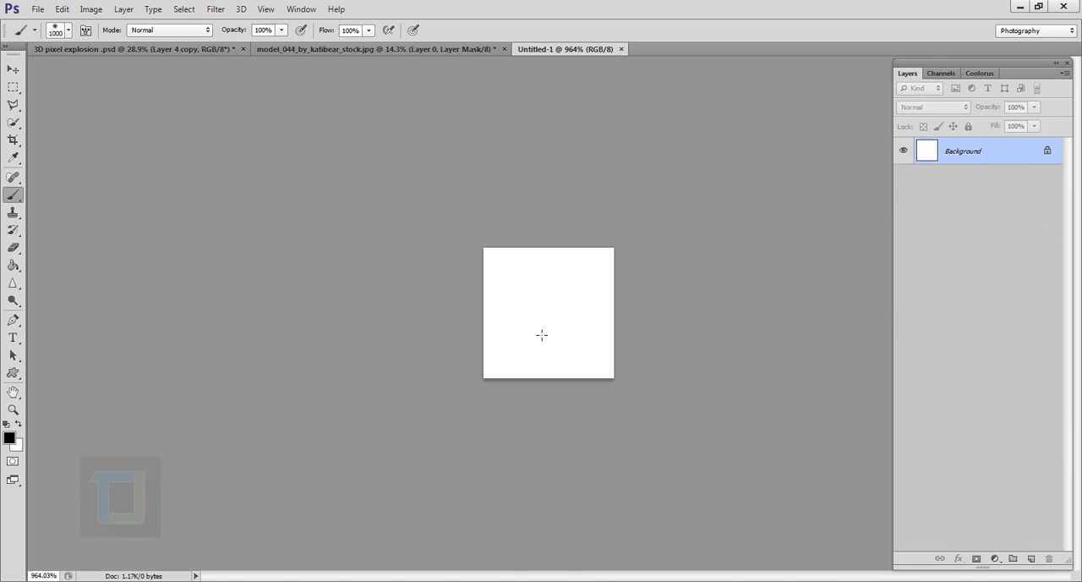
{"action": "left_click", "coordinate": [69, 32]}
{"action": "left_click_drag", "start_coordinate": [141, 74], "coordinate": [19, 72]}
{"action": "left_click", "coordinate": [474, 6]}
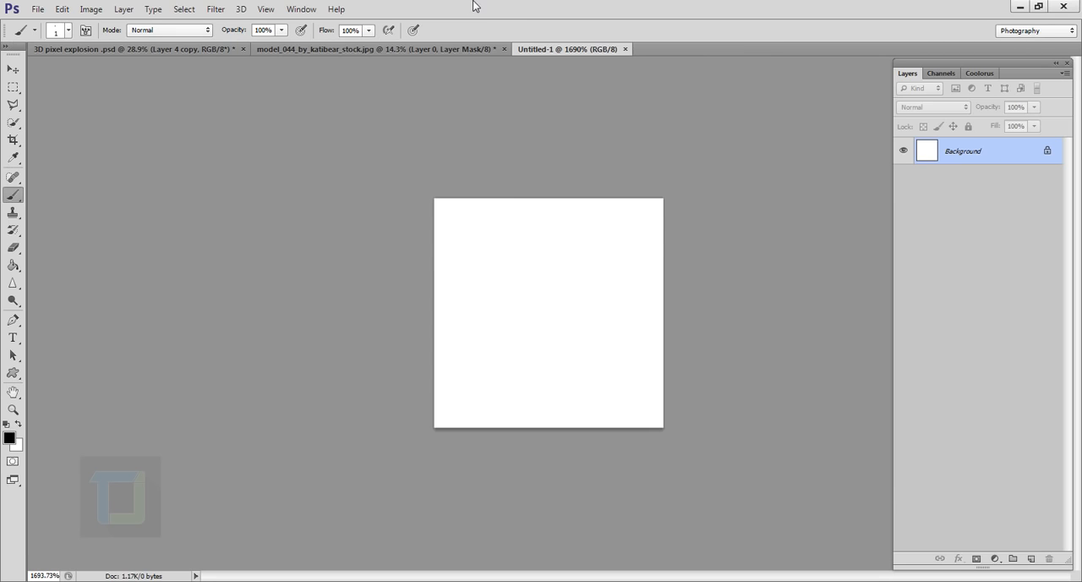
{"action": "left_click", "coordinate": [442, 205]}
{"action": "key", "text": "shift"}
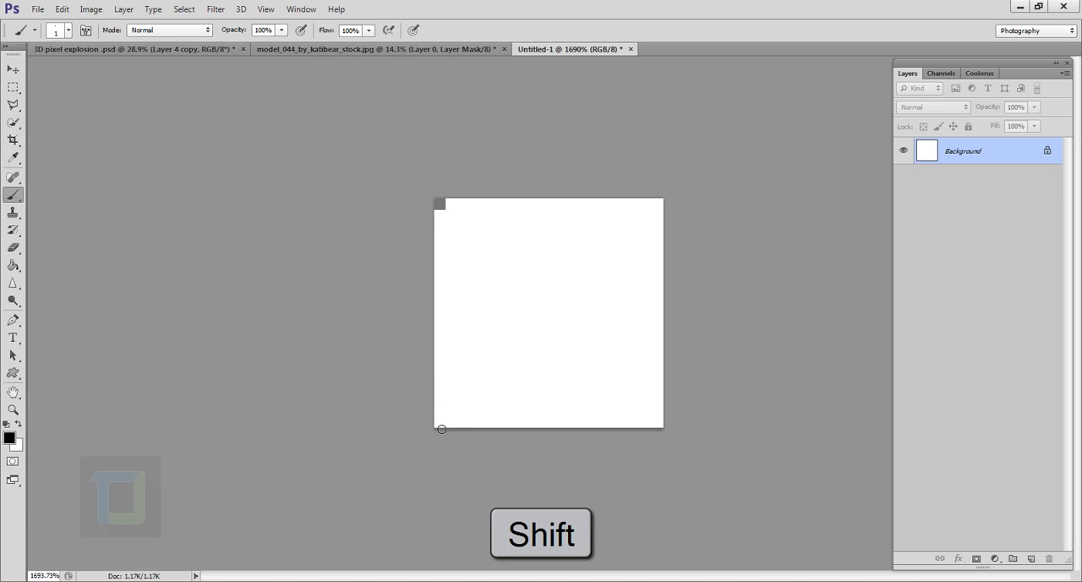
{"action": "left_click", "coordinate": [442, 429], "text": "shift"}
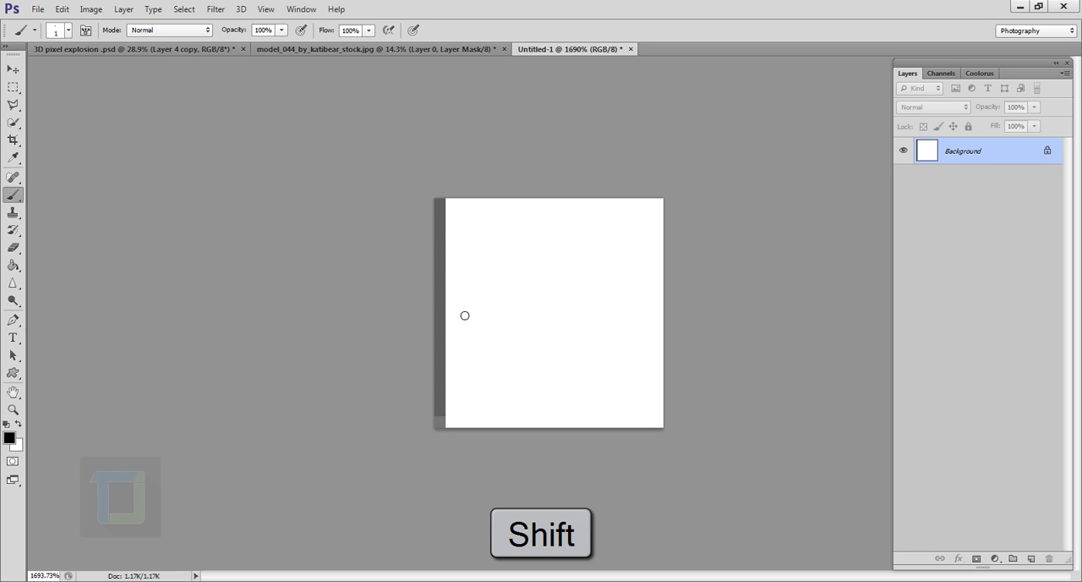
{"action": "left_click", "coordinate": [665, 431], "text": "shift"}
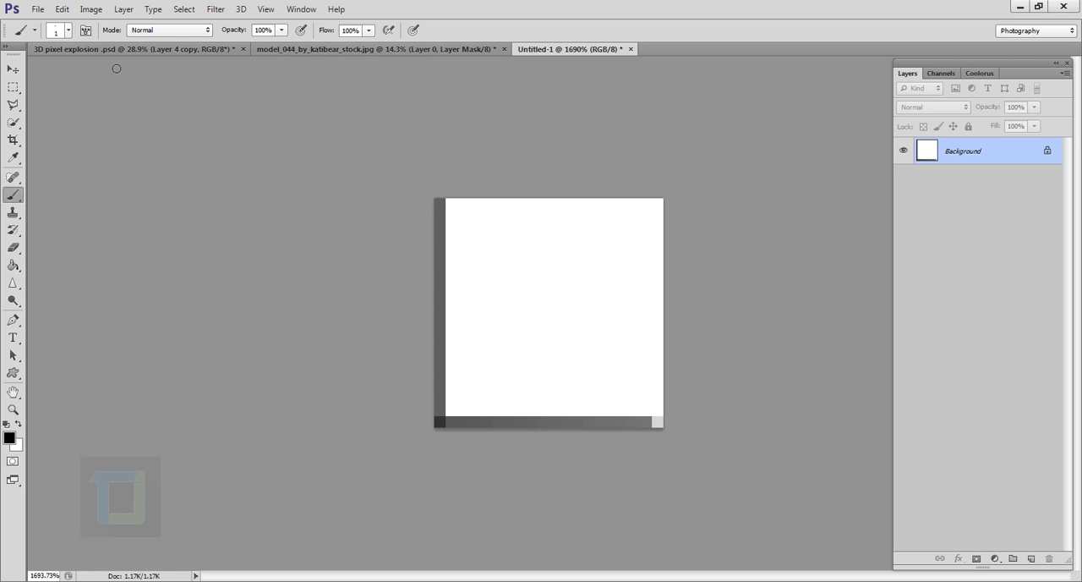
Step: Define the small line-edged document as a pattern named "box pattern for tut"
{"action": "left_click", "coordinate": [62, 8]}
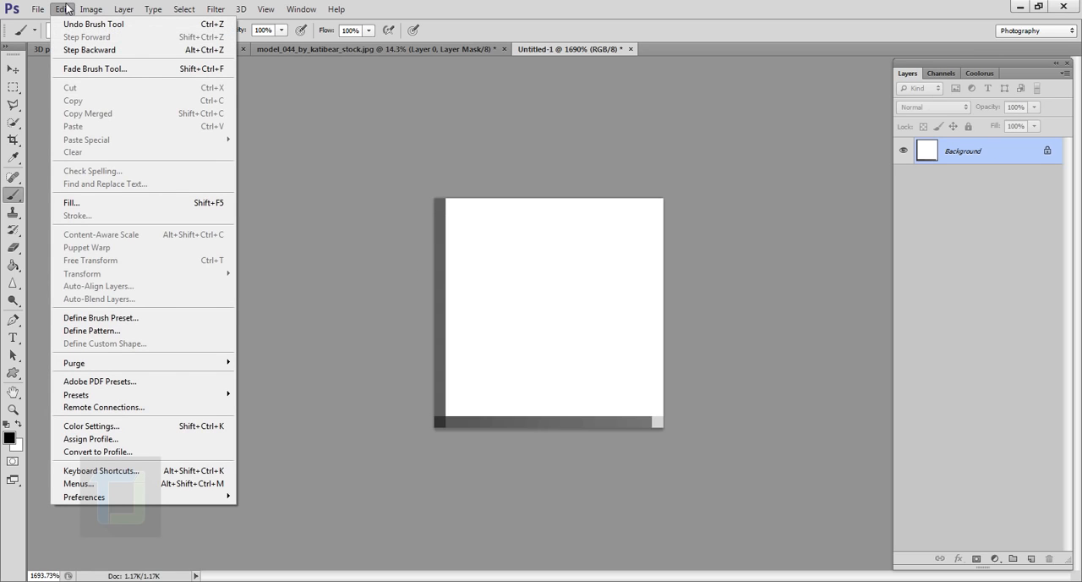
{"action": "left_click", "coordinate": [116, 330]}
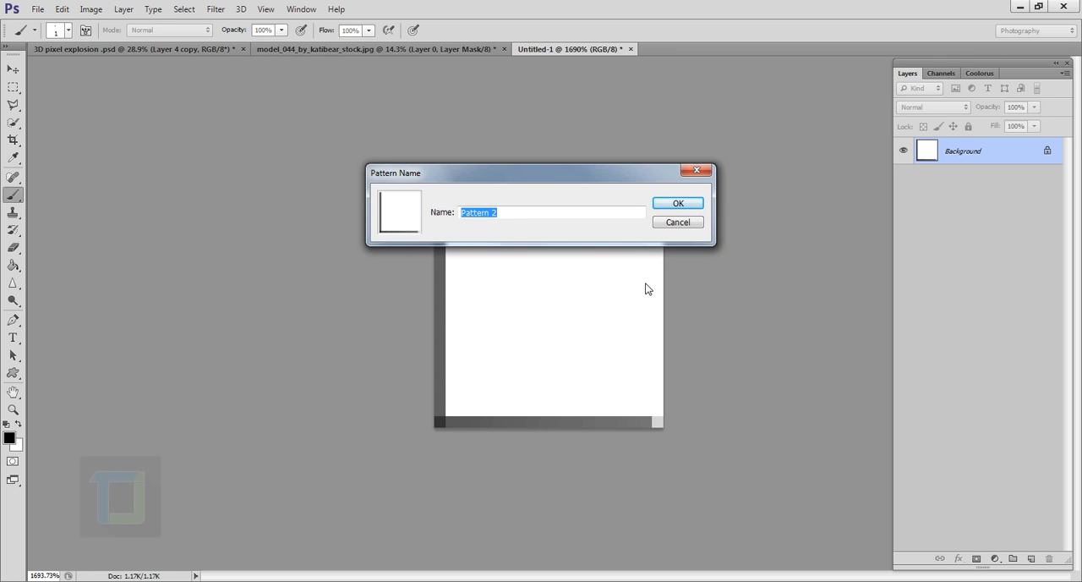
{"action": "type", "text": "box p"}
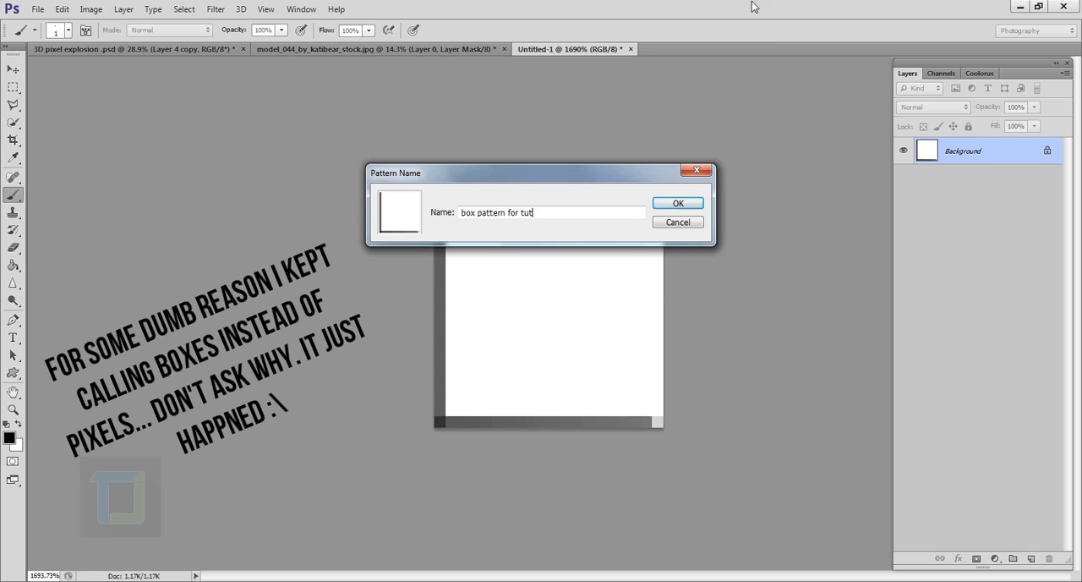
{"action": "left_click", "coordinate": [678, 205]}
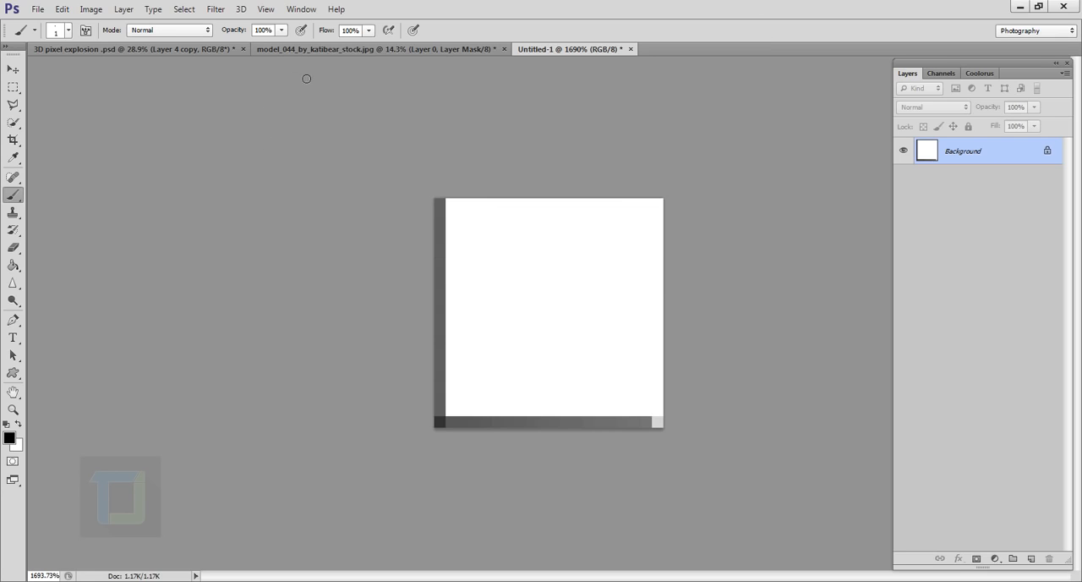
Step: Switch to the portrait document, add a new layer above the face layer and fill it with white
{"action": "left_click", "coordinate": [323, 51]}
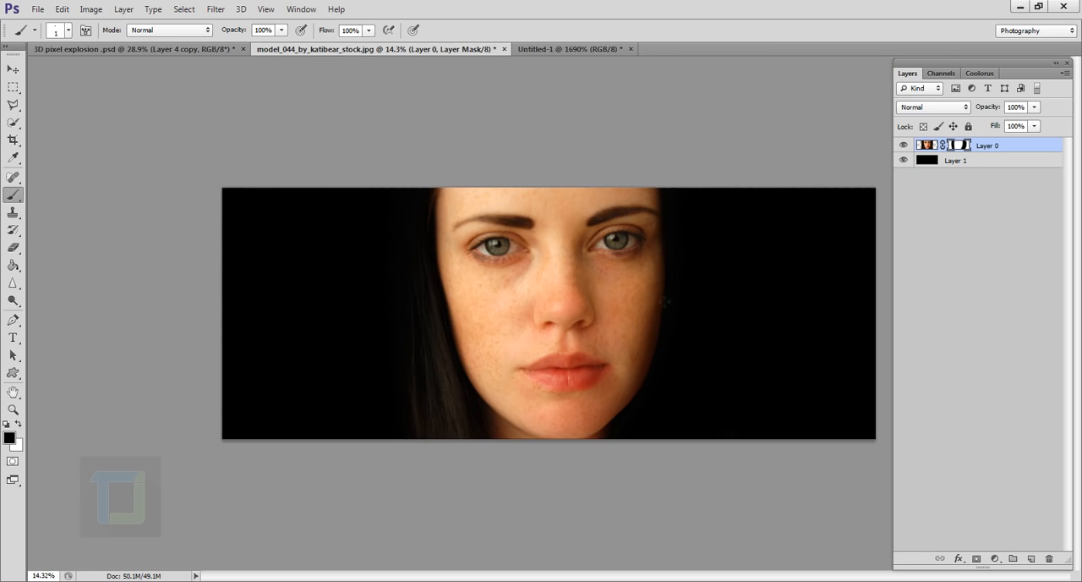
{"action": "left_click", "coordinate": [1031, 558]}
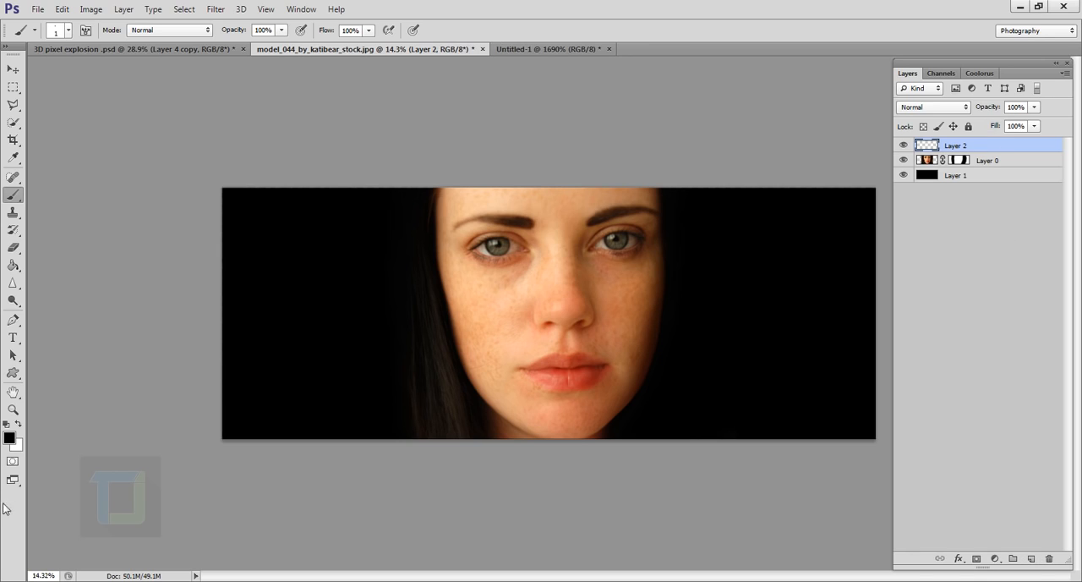
{"action": "left_click", "coordinate": [18, 423]}
{"action": "left_click", "coordinate": [12, 265]}
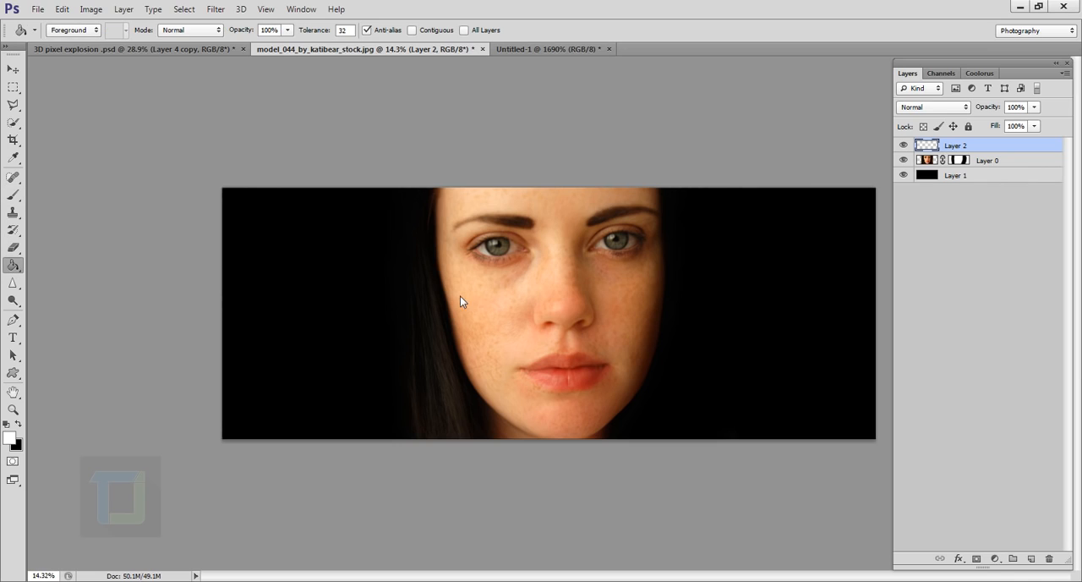
{"action": "left_click", "coordinate": [460, 296]}
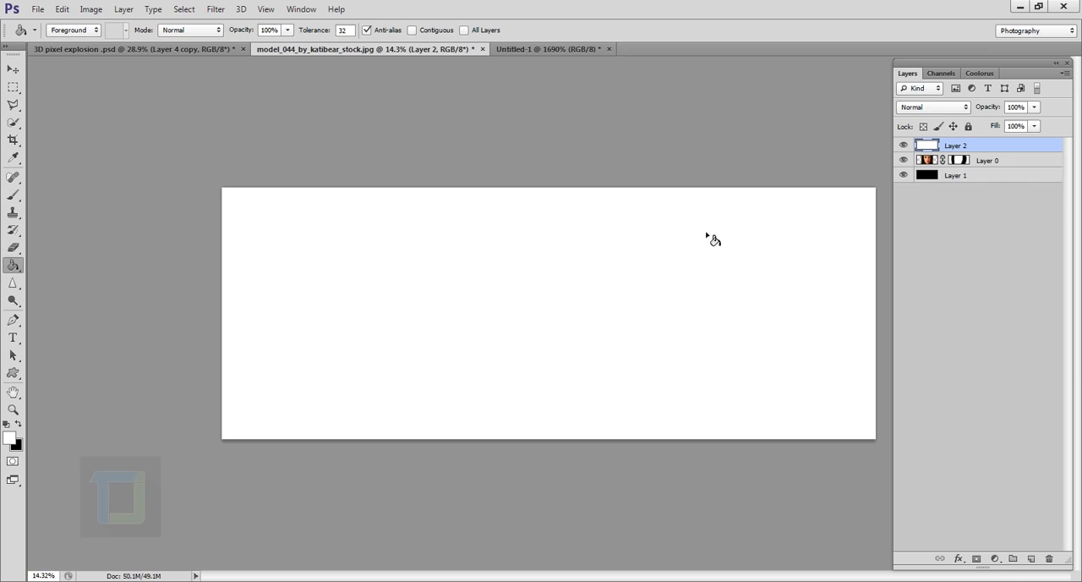
Step: Add a Pattern Overlay style to the white layer using the "box pattern for tut" pattern
{"action": "double_click", "coordinate": [1035, 151]}
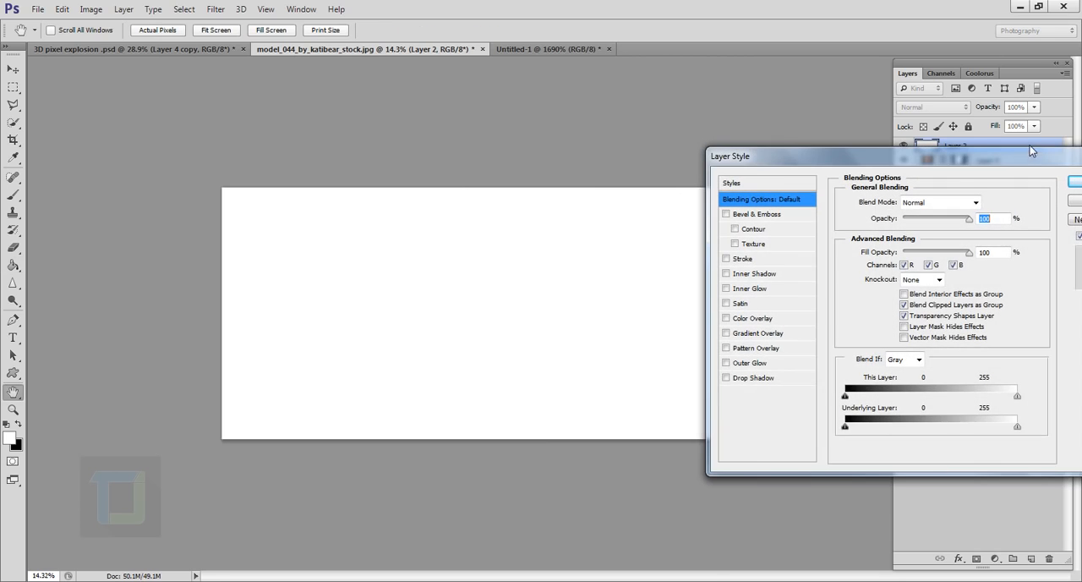
{"action": "left_click", "coordinate": [726, 348]}
{"action": "left_click", "coordinate": [741, 352]}
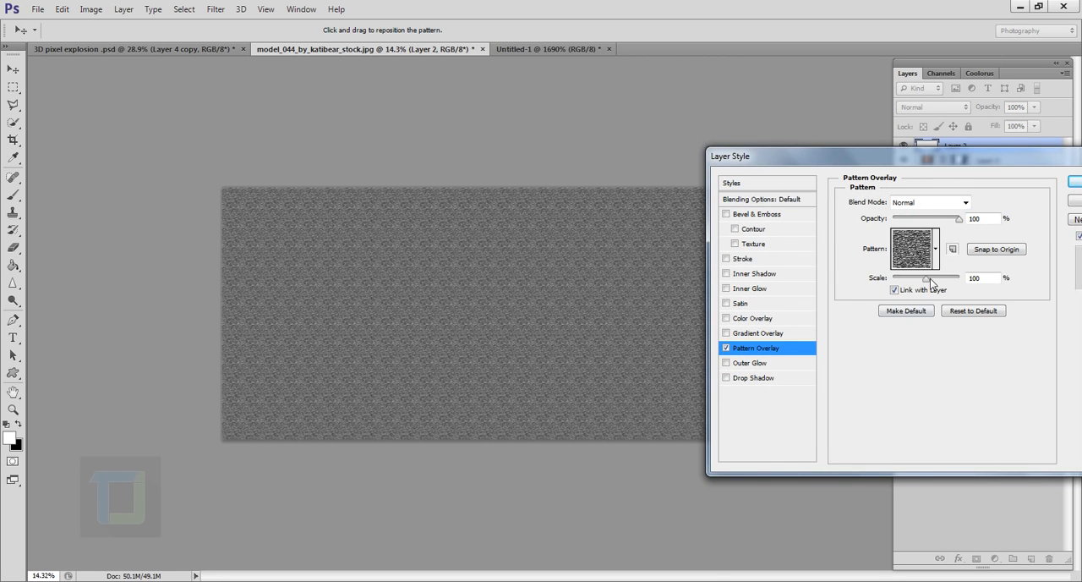
{"action": "left_click", "coordinate": [936, 249]}
{"action": "left_click_drag", "start_coordinate": [1038, 336], "coordinate": [1031, 484]}
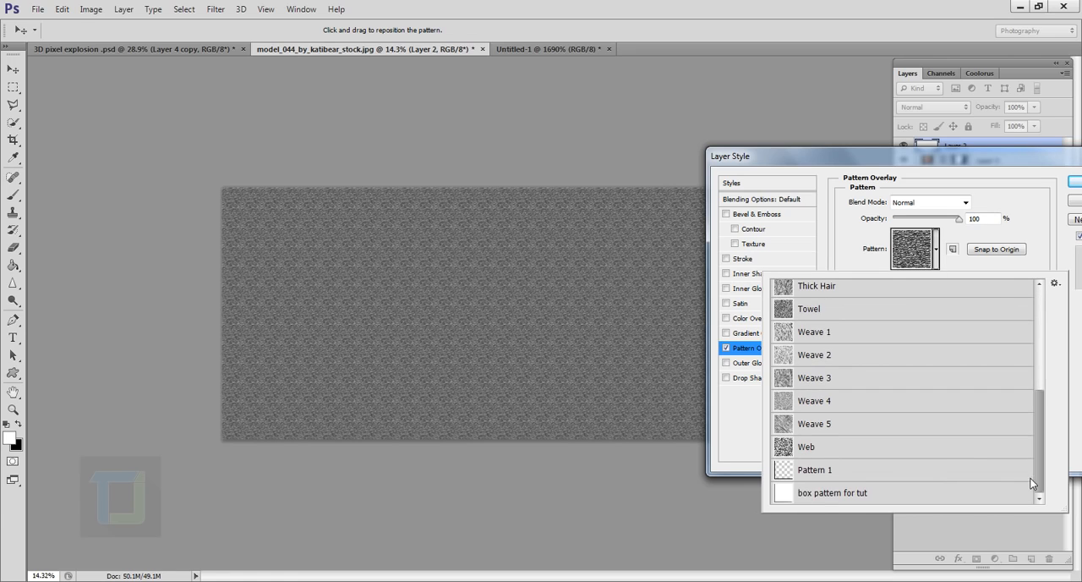
{"action": "left_click", "coordinate": [835, 497]}
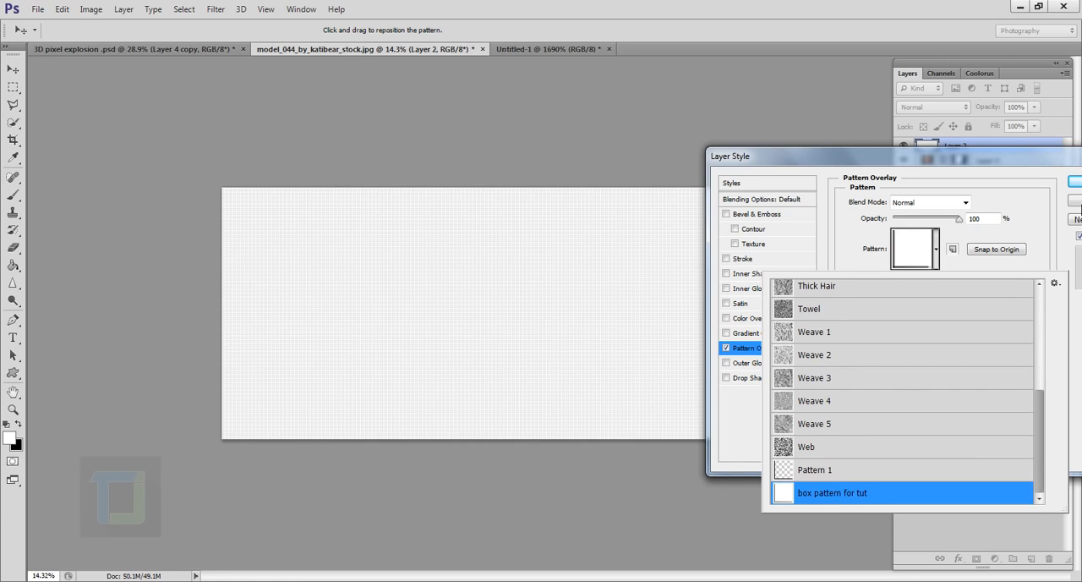
{"action": "left_click", "coordinate": [1036, 194]}
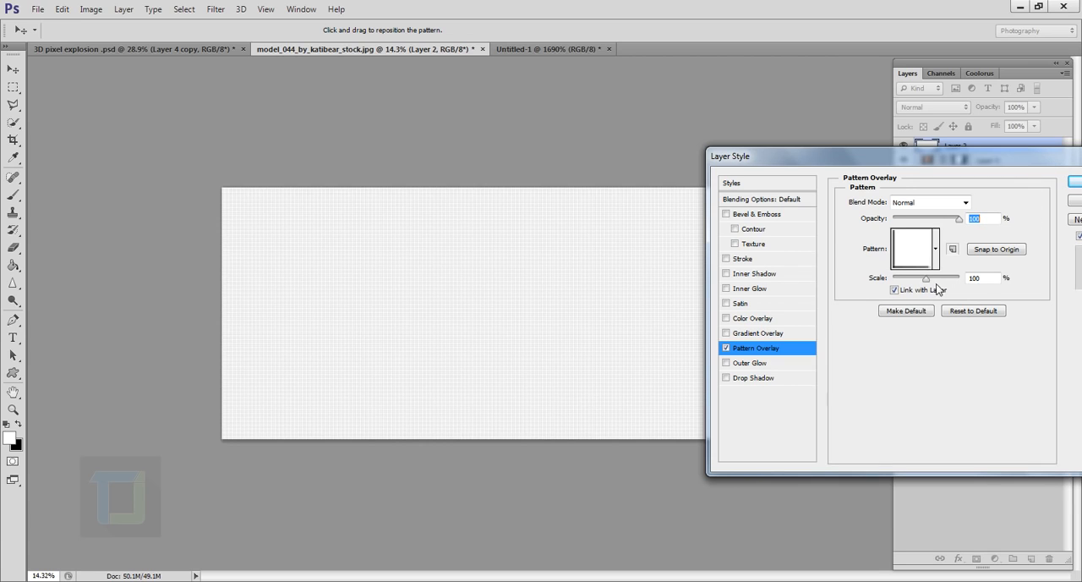
Step: Set the Pattern Overlay scale to 1000% and apply the layer style
{"action": "left_click_drag", "start_coordinate": [927, 280], "coordinate": [964, 281]}
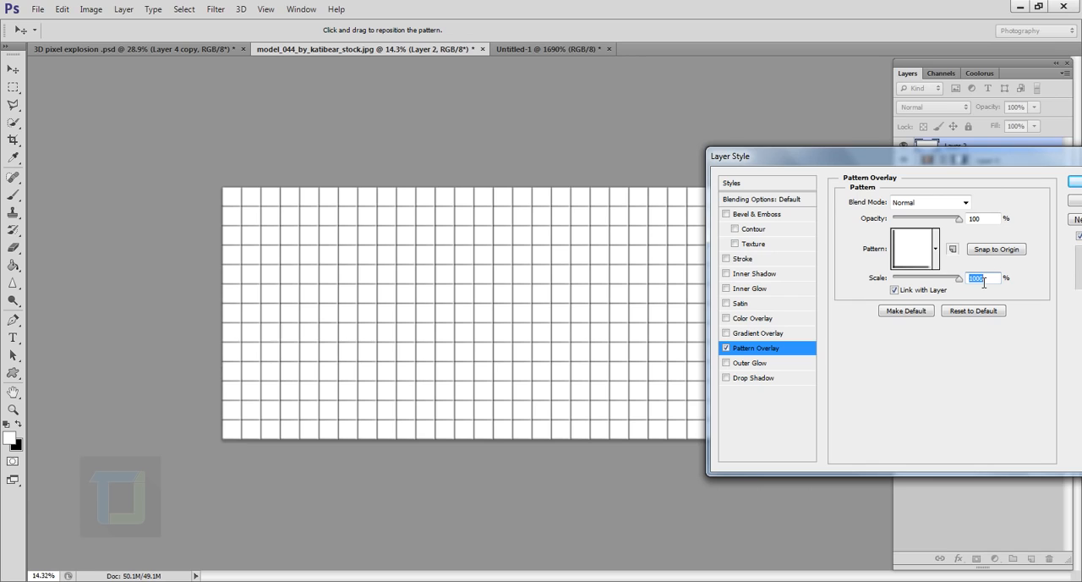
{"action": "left_click", "coordinate": [1076, 182]}
{"action": "scroll", "coordinate": [648, 302], "scroll_direction": "up", "scroll_amount": 1}
{"action": "scroll", "coordinate": [647, 302], "scroll_direction": "down", "scroll_amount": 3}
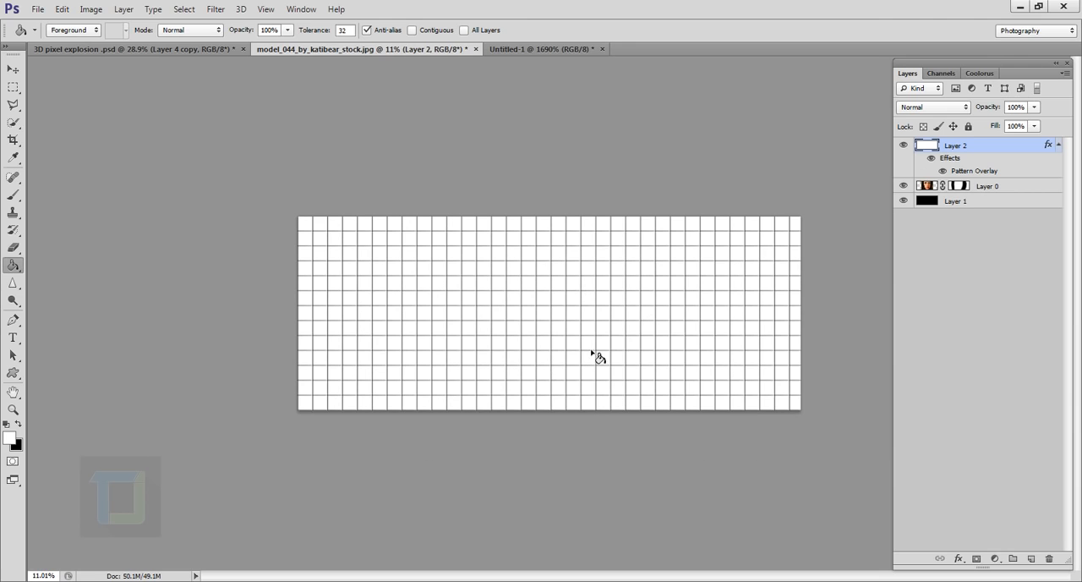
{"action": "scroll", "coordinate": [959, 329], "scroll_direction": "down", "scroll_amount": 2}
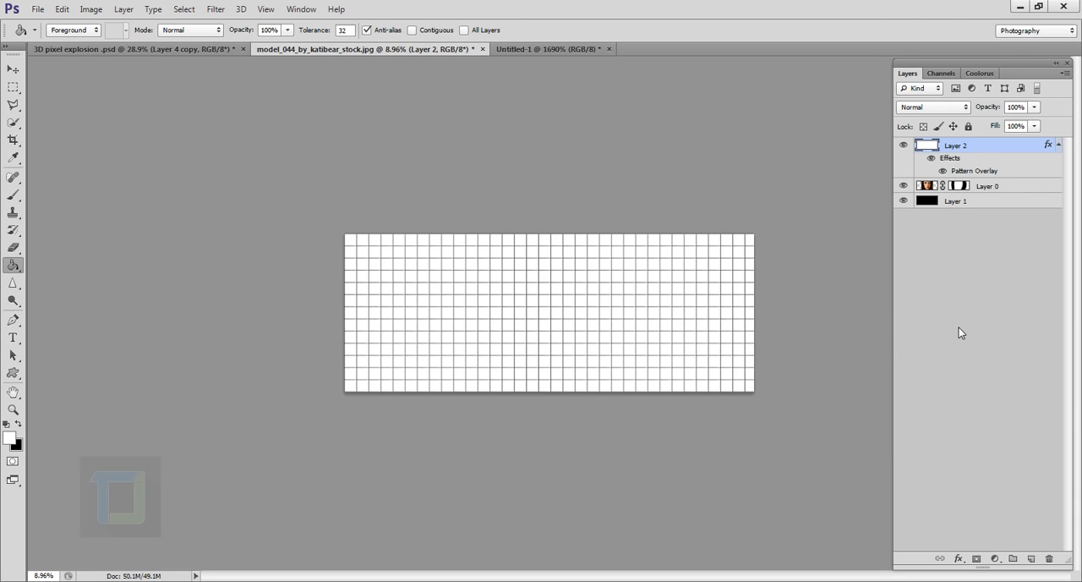
Step: Rasterize the layer style of the grid layer and check the portrait beneath by toggling the grid's visibility
{"action": "right_click", "coordinate": [986, 150]}
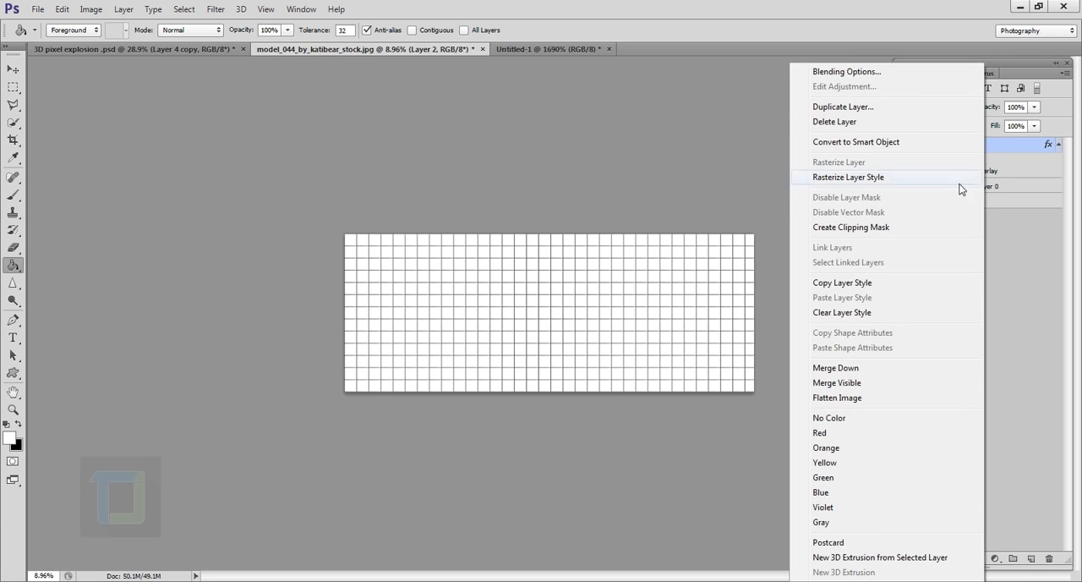
{"action": "left_click", "coordinate": [868, 182]}
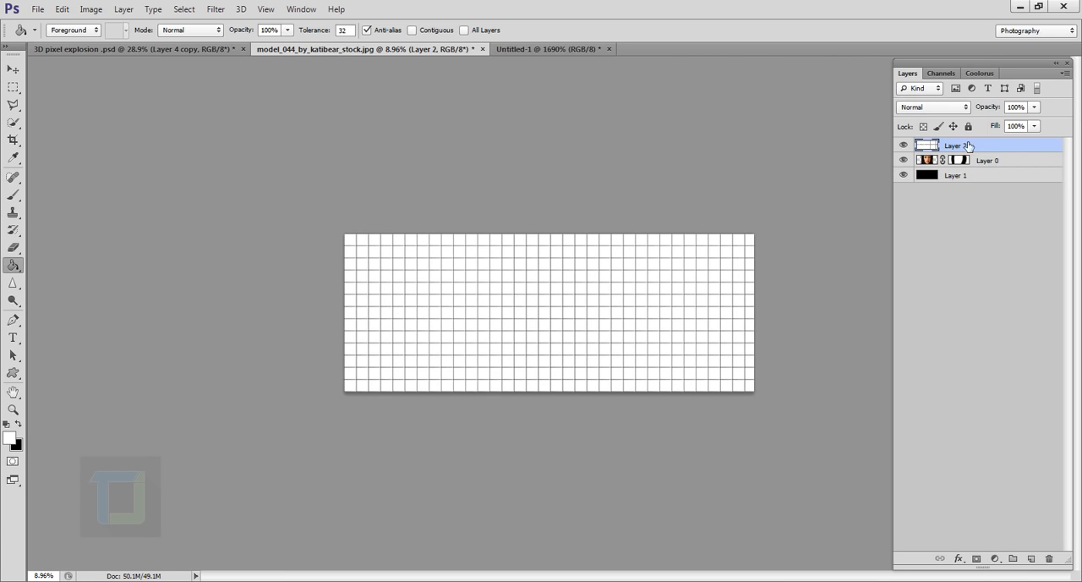
{"action": "left_click", "coordinate": [903, 146]}
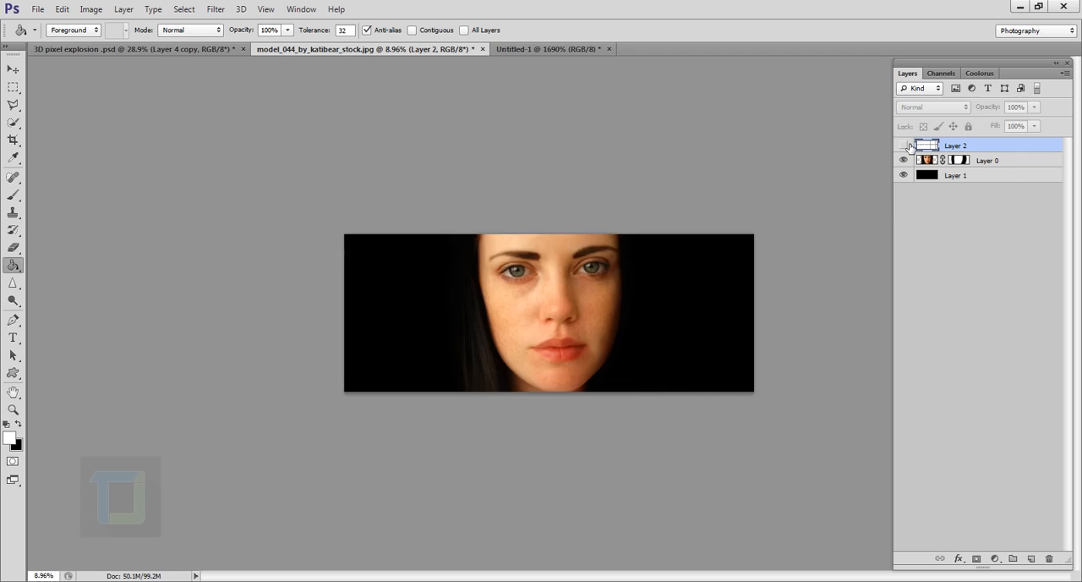
{"action": "left_click", "coordinate": [904, 147]}
Step: Enlarge the grid layer proportionally from its centre to about 150% with Free Transform
{"action": "key", "text": "ctrl+plus"}
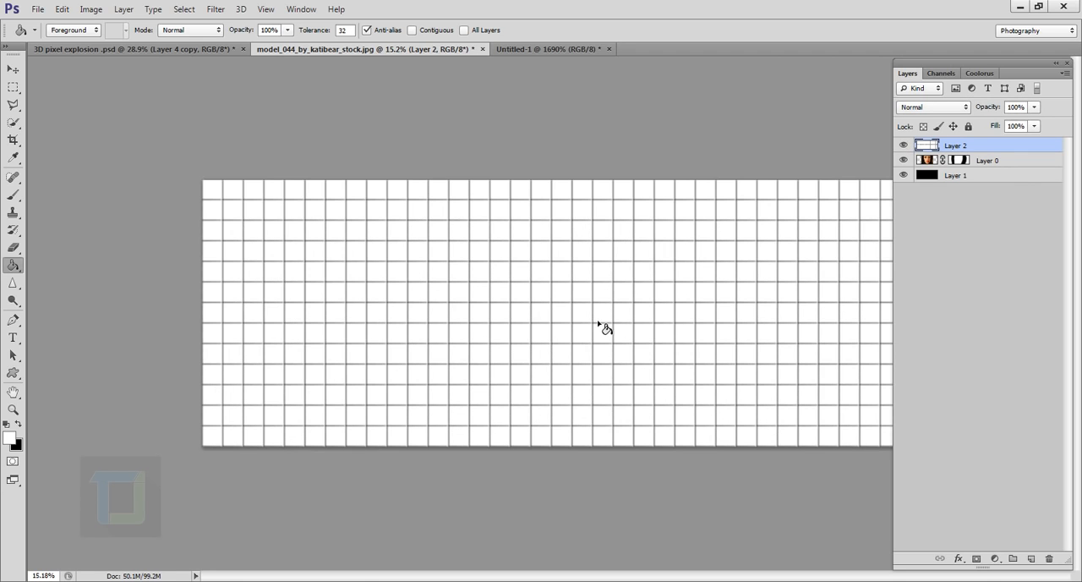
{"action": "scroll", "coordinate": [602, 326], "scroll_direction": "down", "scroll_amount": 2}
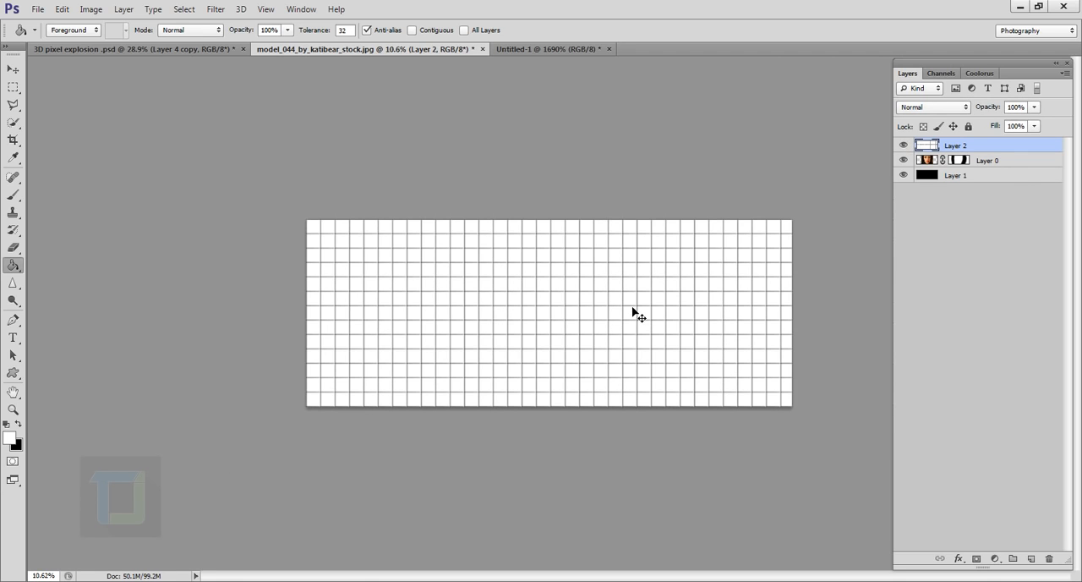
{"action": "key", "text": "ctrl+t"}
{"action": "scroll", "coordinate": [594, 276], "scroll_direction": "down", "scroll_amount": 1}
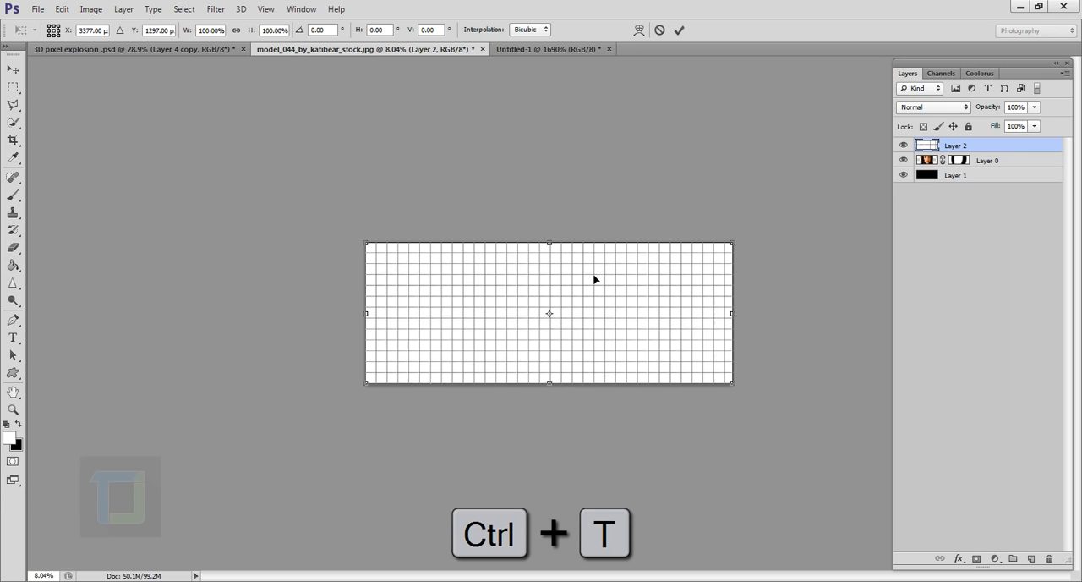
{"action": "key", "text": "alt+shift"}
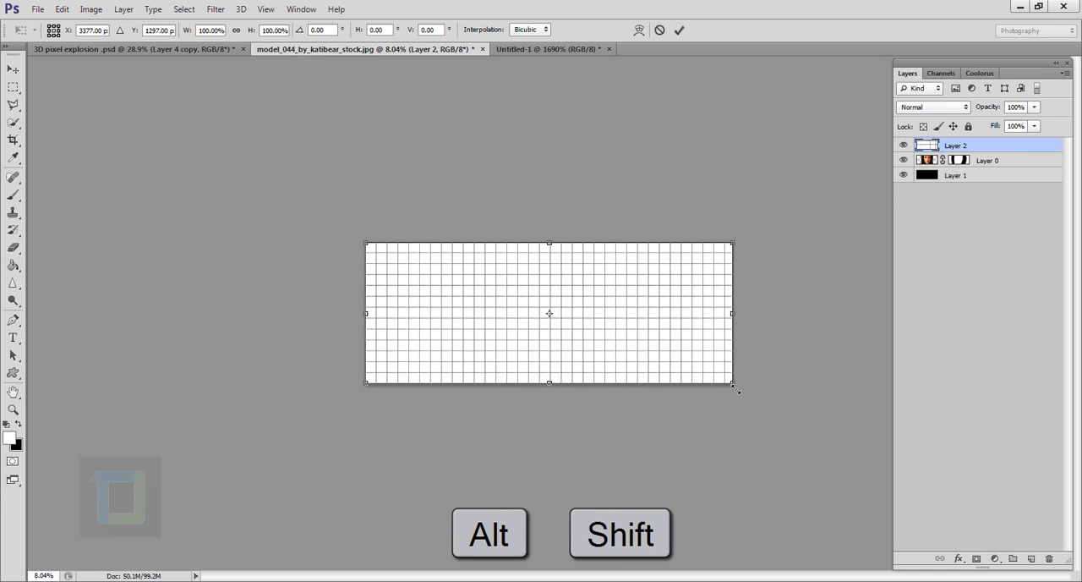
{"action": "left_click_drag", "start_coordinate": [733, 385], "coordinate": [815, 414]}
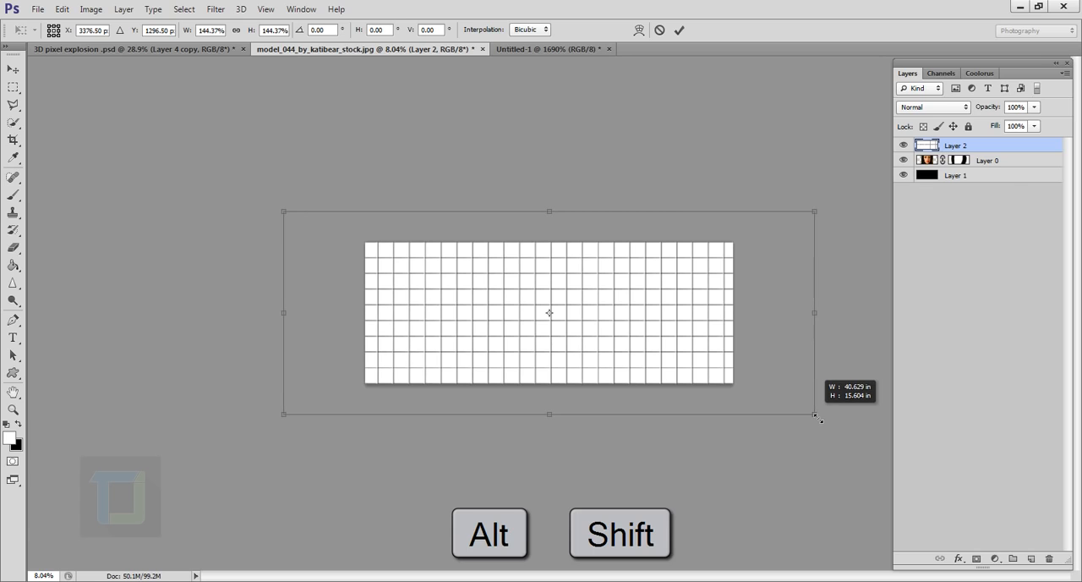
{"action": "left_click_drag", "start_coordinate": [814, 414], "coordinate": [824, 418]}
{"action": "left_click", "coordinate": [678, 30]}
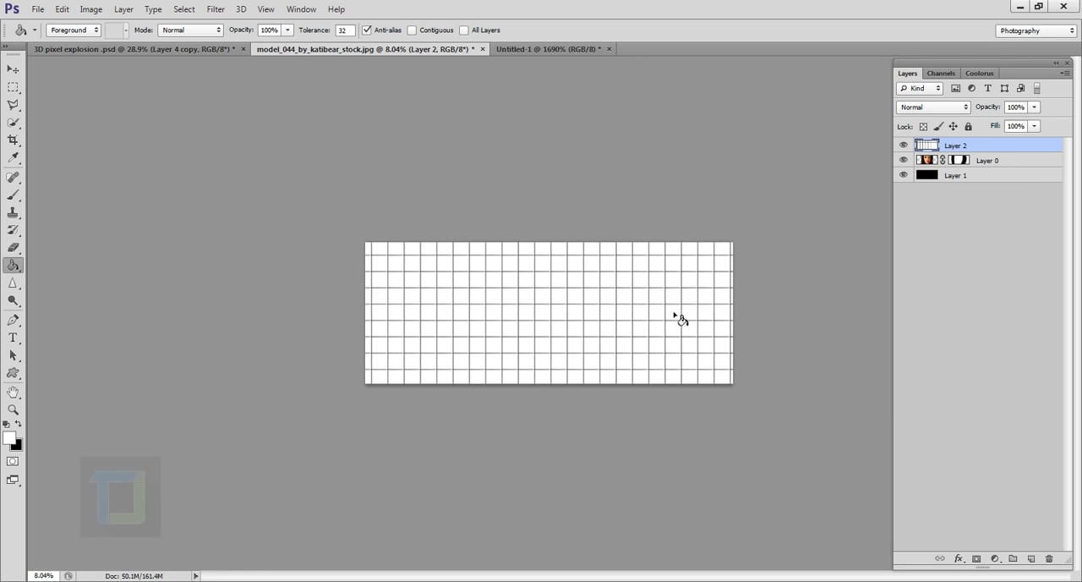
Step: Select the grid layer's white squares by Color Range with fuzziness 200, delete them and clear the selection
{"action": "key", "text": "ctrl+plus"}
{"action": "key", "text": "ctrl+plus"}
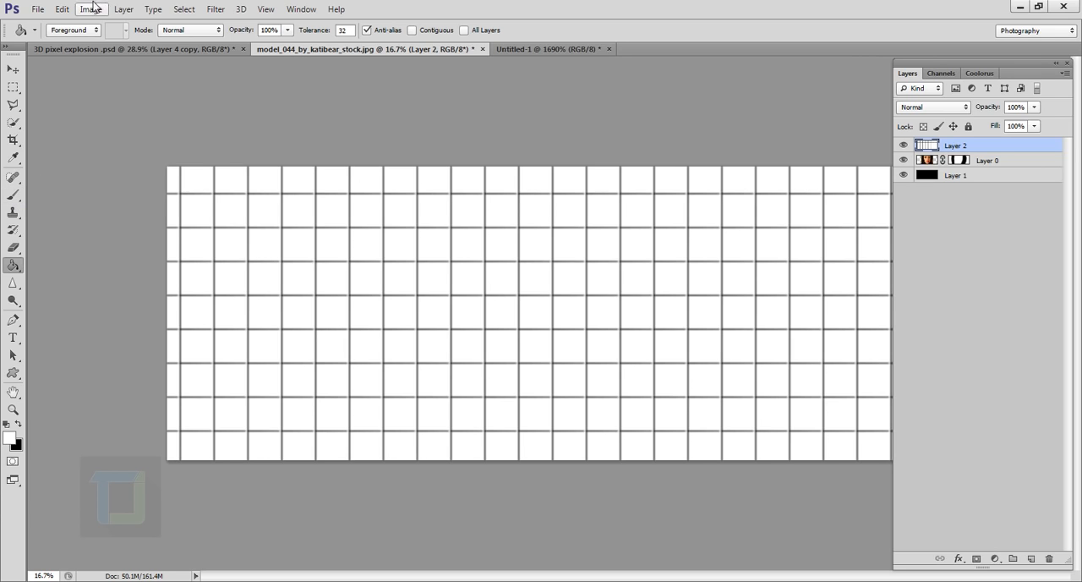
{"action": "left_click", "coordinate": [185, 9]}
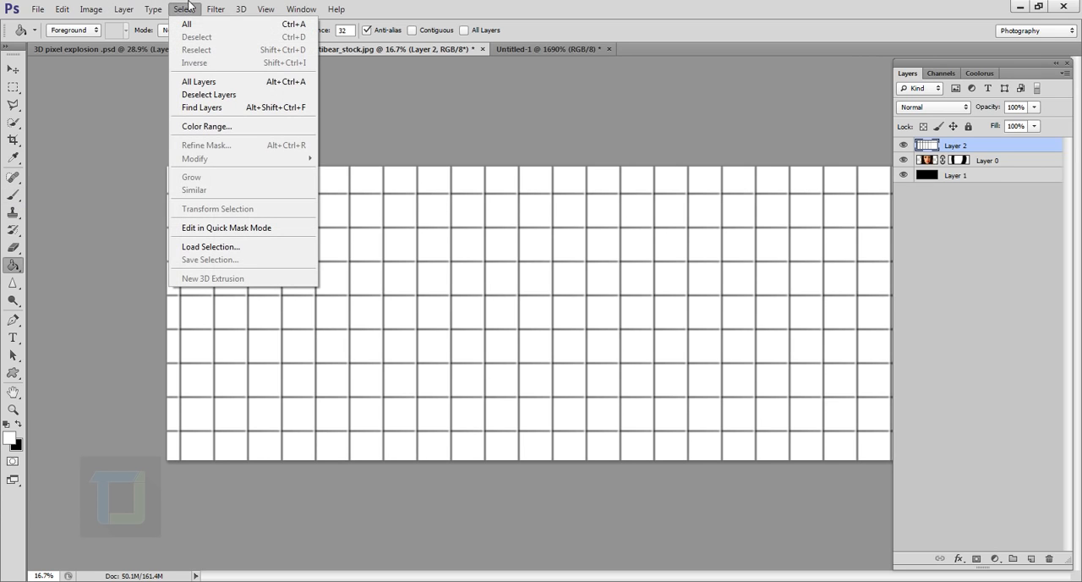
{"action": "left_click", "coordinate": [206, 127]}
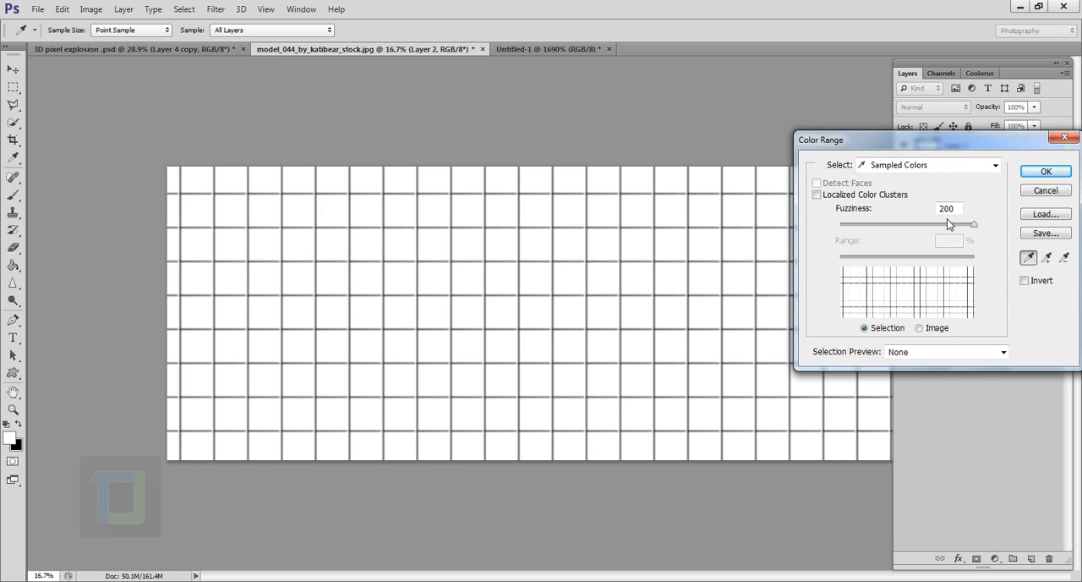
{"action": "left_click", "coordinate": [1046, 171]}
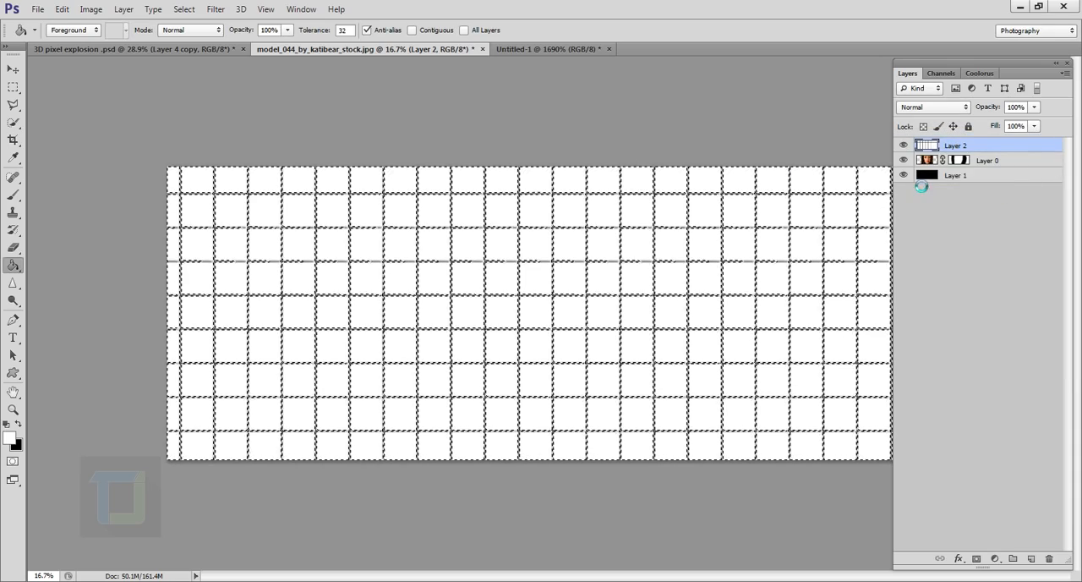
{"action": "key", "text": "Delete"}
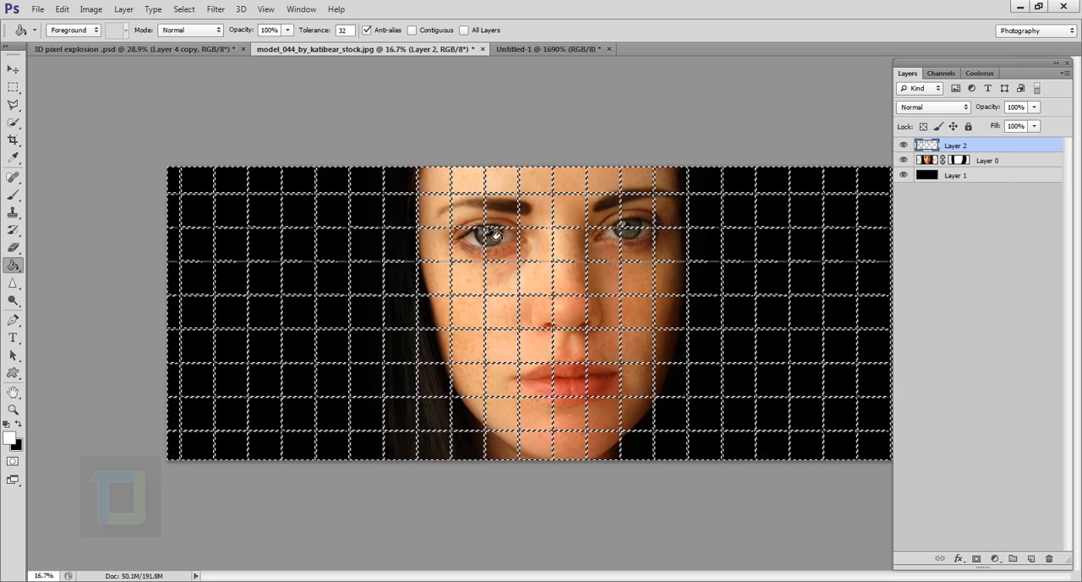
{"action": "left_click", "coordinate": [215, 10]}
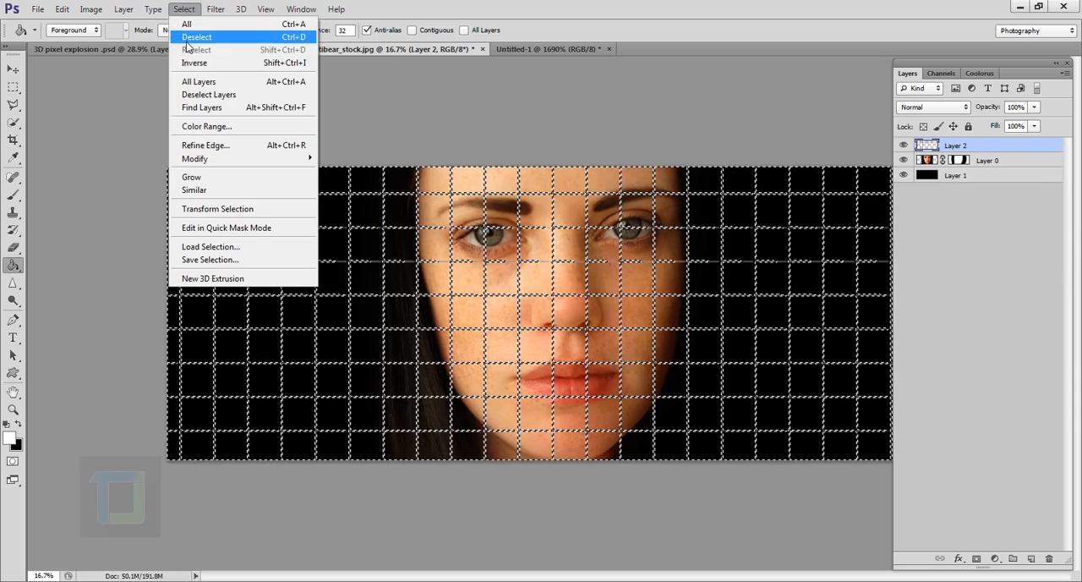
{"action": "left_click", "coordinate": [190, 38]}
Step: Erase the grid lines over the black area beside the hair with the Eraser tool
{"action": "scroll", "coordinate": [611, 347], "scroll_direction": "up", "scroll_amount": 3}
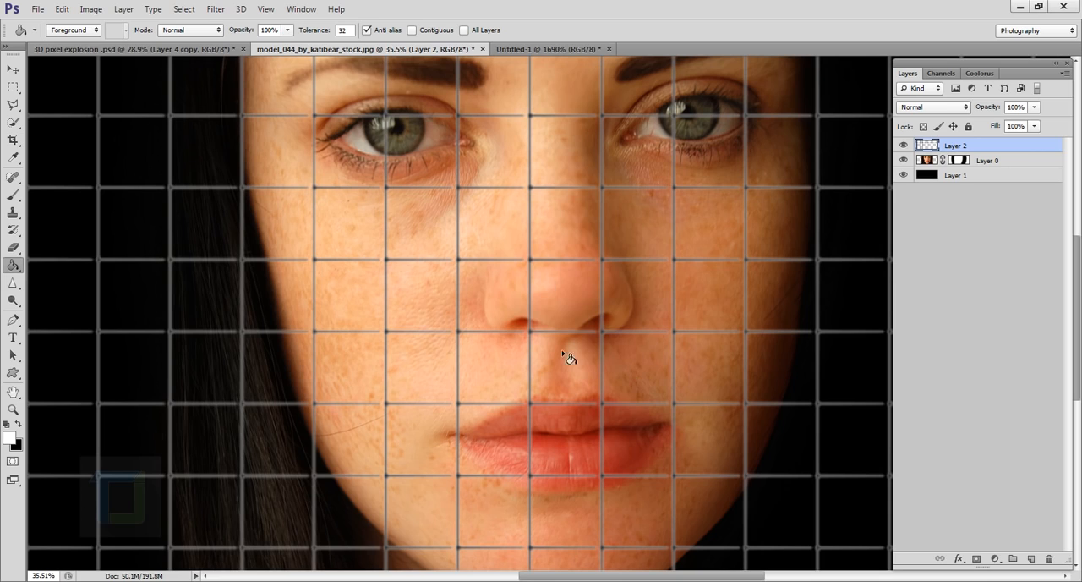
{"action": "scroll", "coordinate": [568, 357], "scroll_direction": "down", "scroll_amount": 3}
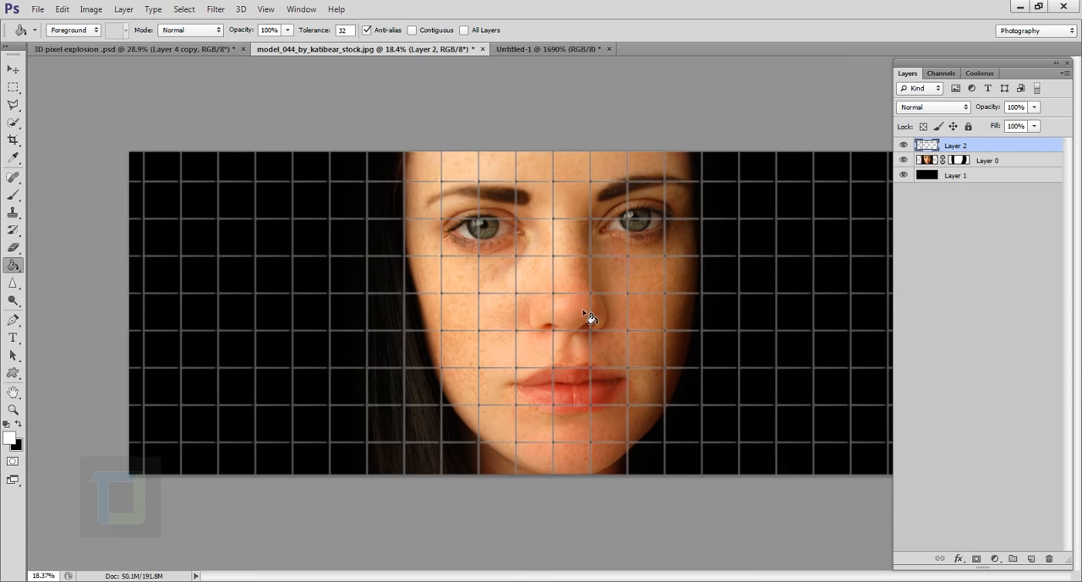
{"action": "scroll", "coordinate": [589, 317], "scroll_direction": "down", "scroll_amount": 2}
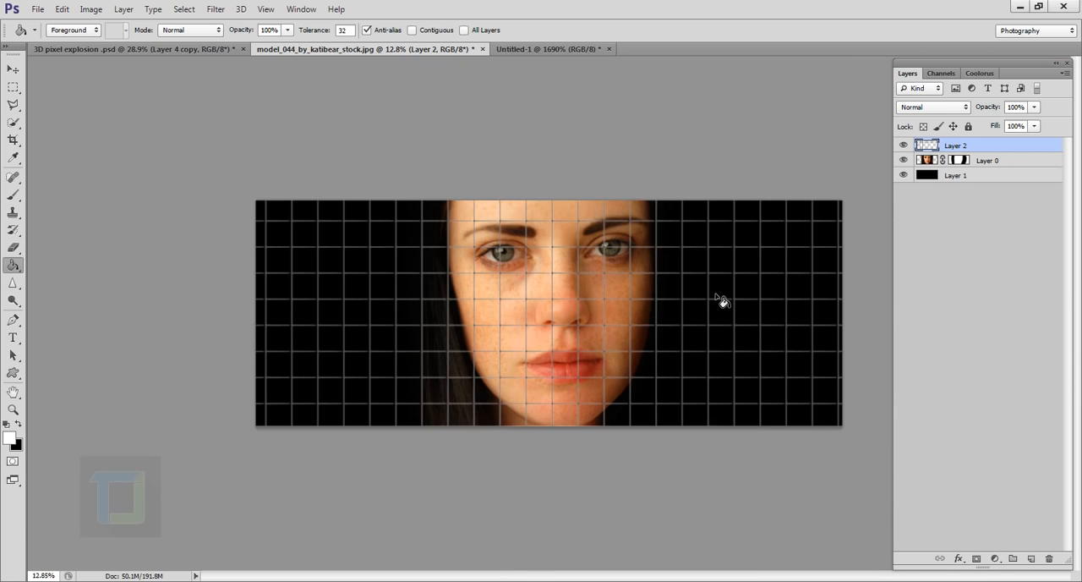
{"action": "left_click", "coordinate": [12, 247]}
{"action": "left_click", "coordinate": [60, 248]}
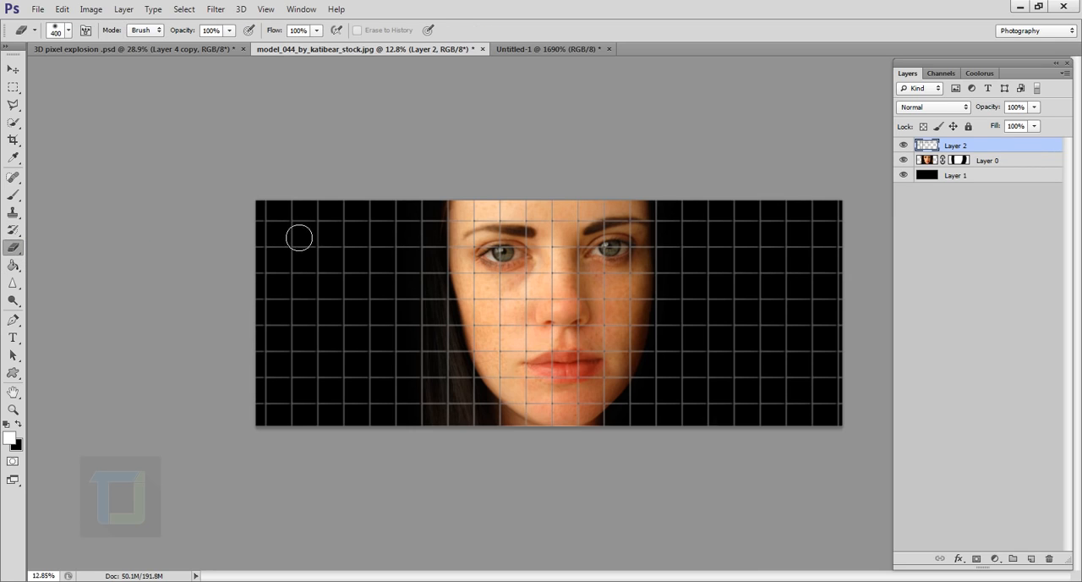
{"action": "mouse_move", "coordinate": [276, 240]}
{"action": "left_mouse_down"}
{"action": "mouse_move", "coordinate": [287, 370]}
{"action": "mouse_move", "coordinate": [286, 257]}
{"action": "mouse_move", "coordinate": [278, 487]}
{"action": "mouse_move", "coordinate": [325, 308]}
{"action": "mouse_move", "coordinate": [329, 214]}
{"action": "mouse_move", "coordinate": [333, 359]}
{"action": "mouse_move", "coordinate": [298, 410]}
{"action": "mouse_move", "coordinate": [281, 371]}
{"action": "mouse_move", "coordinate": [329, 159]}
{"action": "mouse_move", "coordinate": [372, 256]}
{"action": "mouse_move", "coordinate": [381, 403]}
{"action": "left_mouse_up"}
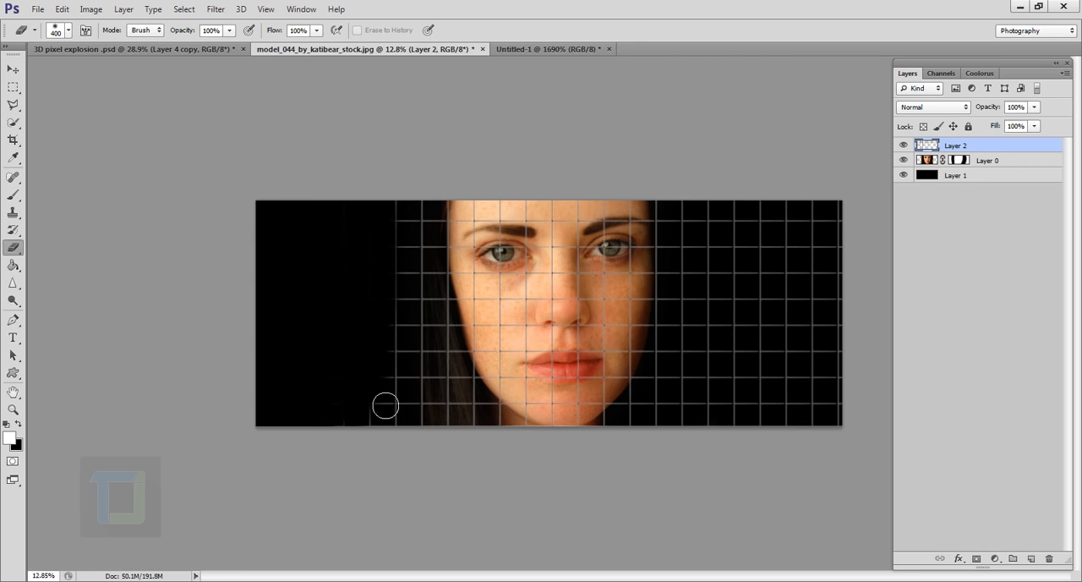
Step: Enlarge the eraser to 1100 and erase the grid over the hair and the hair-side half of the face, up to the nose
{"action": "key", "text": "bracketright"}
{"action": "key", "text": "bracketright"}
{"action": "key", "text": "bracketright"}
{"action": "key", "text": "bracketright"}
{"action": "key", "text": "bracketright"}
{"action": "key", "text": "bracketright"}
{"action": "key", "text": "bracketright"}
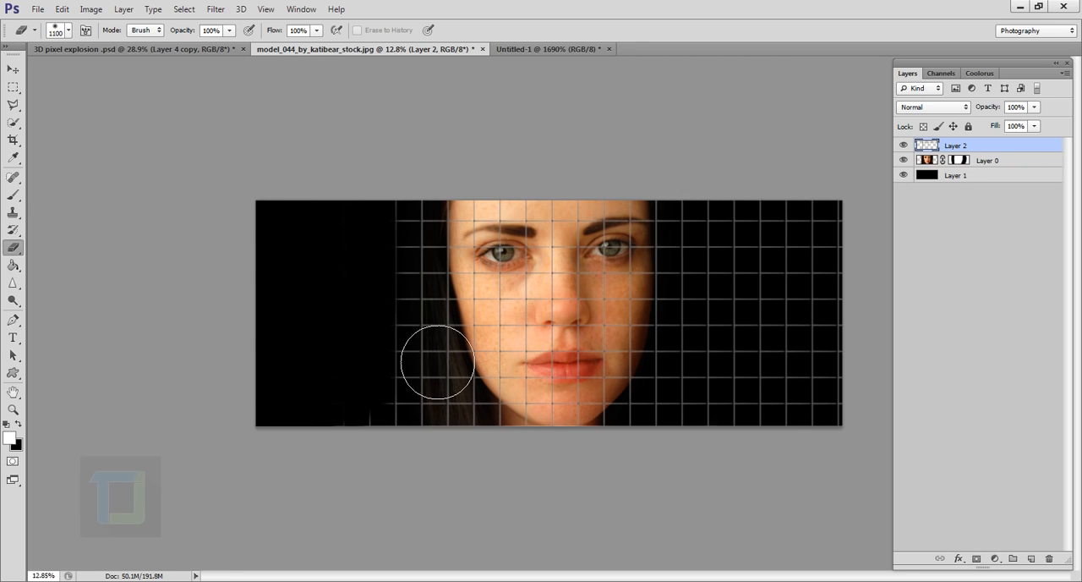
{"action": "mouse_move", "coordinate": [437, 362]}
{"action": "left_mouse_down"}
{"action": "mouse_move", "coordinate": [432, 389]}
{"action": "mouse_move", "coordinate": [418, 345]}
{"action": "mouse_move", "coordinate": [430, 451]}
{"action": "mouse_move", "coordinate": [405, 252]}
{"action": "mouse_move", "coordinate": [428, 326]}
{"action": "mouse_move", "coordinate": [425, 255]}
{"action": "mouse_move", "coordinate": [434, 287]}
{"action": "mouse_move", "coordinate": [426, 362]}
{"action": "left_mouse_up"}
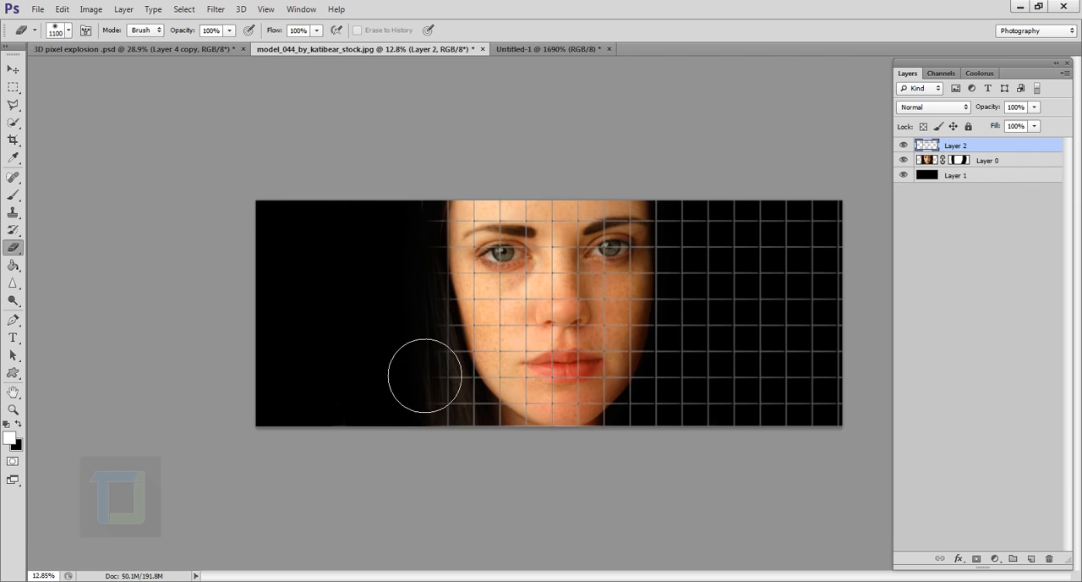
{"action": "key", "text": "bracketleft"}
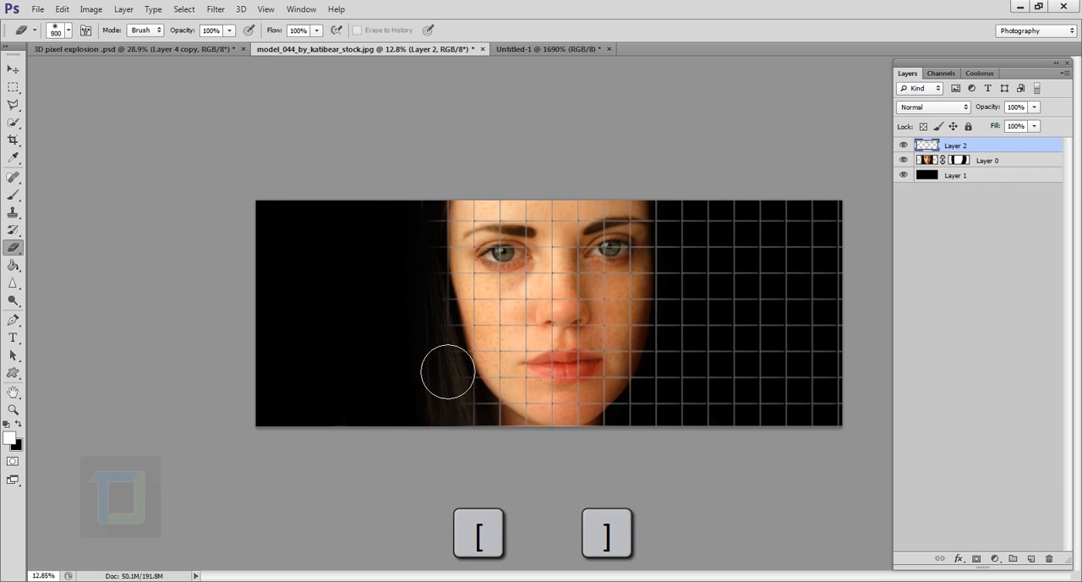
{"action": "key", "text": "bracketright"}
{"action": "mouse_move", "coordinate": [462, 384]}
{"action": "left_mouse_down"}
{"action": "mouse_move", "coordinate": [488, 462]}
{"action": "mouse_move", "coordinate": [471, 387]}
{"action": "mouse_move", "coordinate": [480, 415]}
{"action": "mouse_move", "coordinate": [483, 250]}
{"action": "mouse_move", "coordinate": [494, 344]}
{"action": "mouse_move", "coordinate": [508, 329]}
{"action": "mouse_move", "coordinate": [506, 346]}
{"action": "mouse_move", "coordinate": [502, 293]}
{"action": "mouse_move", "coordinate": [502, 365]}
{"action": "mouse_move", "coordinate": [506, 331]}
{"action": "mouse_move", "coordinate": [519, 425]}
{"action": "mouse_move", "coordinate": [523, 439]}
{"action": "mouse_move", "coordinate": [528, 411]}
{"action": "mouse_move", "coordinate": [539, 462]}
{"action": "mouse_move", "coordinate": [522, 282]}
{"action": "left_mouse_up"}
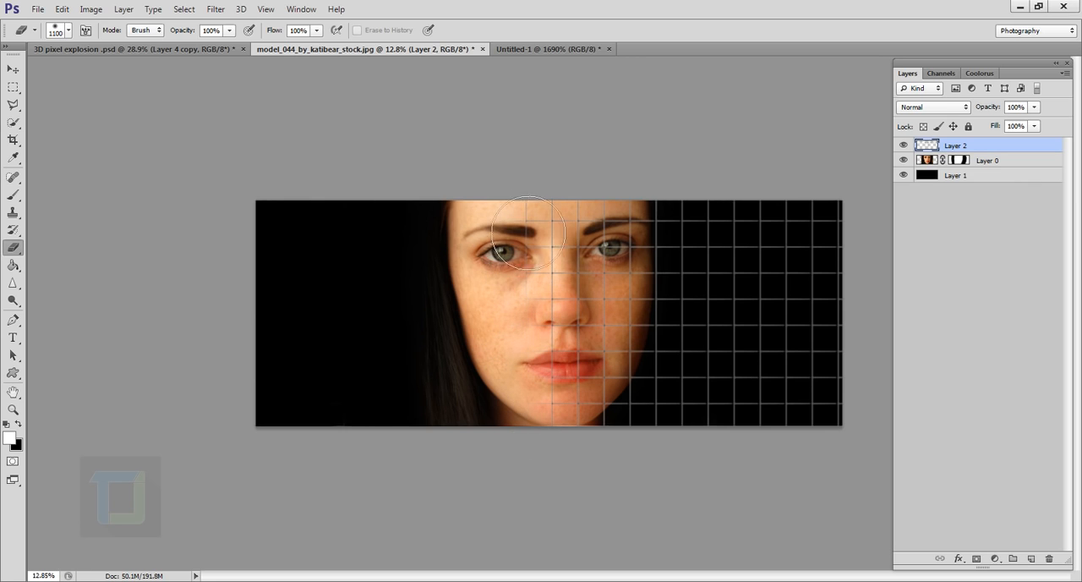
Step: Erase the grid over the black area on the opposite side of the face, keeping only the lines close to the cheek
{"action": "scroll", "coordinate": [538, 324], "scroll_direction": "up", "scroll_amount": 2}
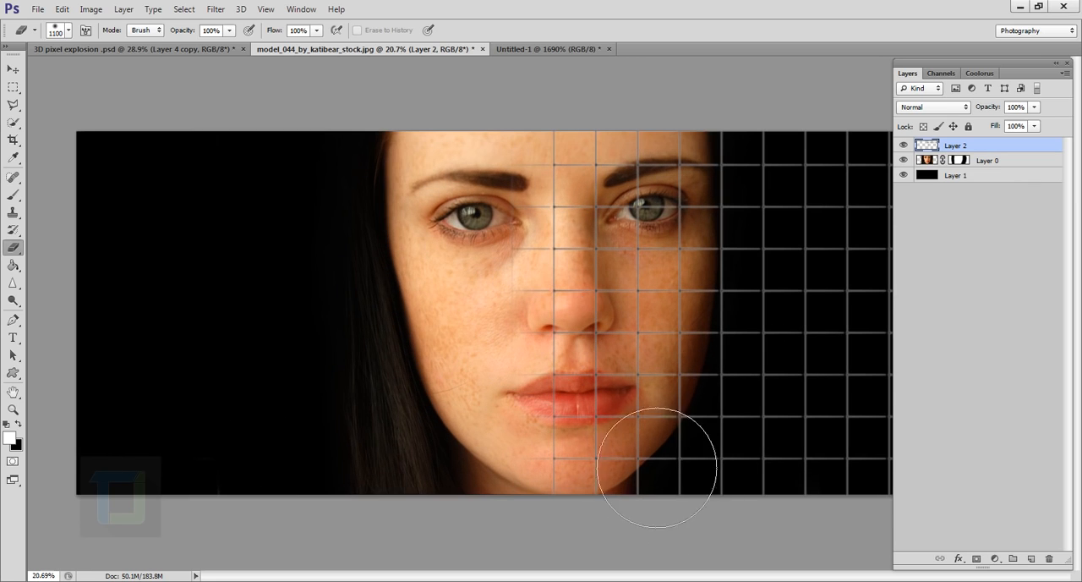
{"action": "scroll", "coordinate": [693, 454], "scroll_direction": "down", "scroll_amount": 2}
{"action": "left_click_drag", "start_coordinate": [813, 416], "coordinate": [849, 374]}
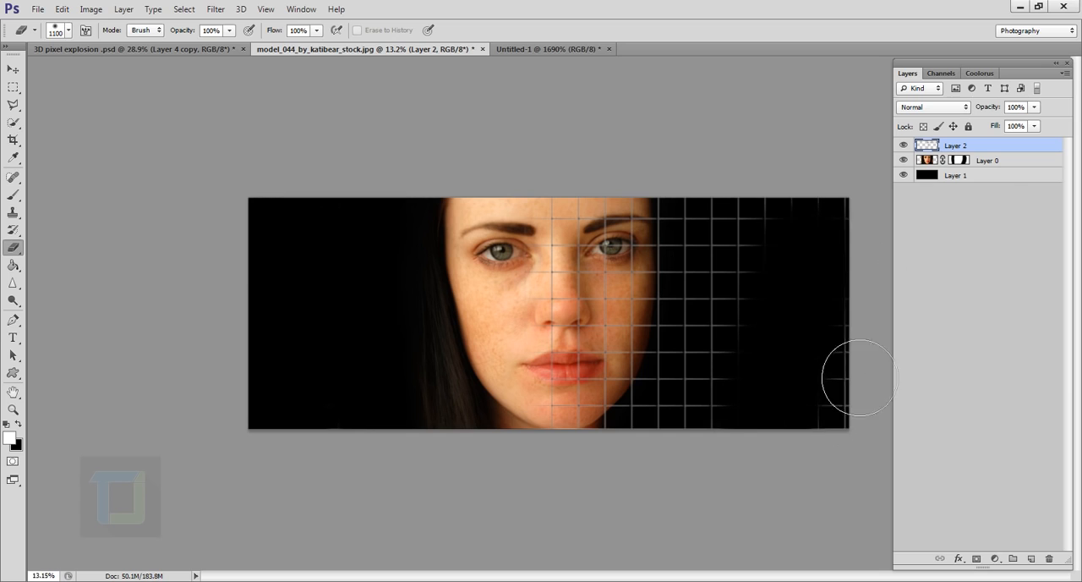
{"action": "mouse_move", "coordinate": [827, 246]}
{"action": "left_mouse_down"}
{"action": "mouse_move", "coordinate": [801, 344]}
{"action": "mouse_move", "coordinate": [792, 252]}
{"action": "mouse_move", "coordinate": [805, 318]}
{"action": "mouse_move", "coordinate": [785, 441]}
{"action": "mouse_move", "coordinate": [775, 265]}
{"action": "mouse_move", "coordinate": [778, 311]}
{"action": "mouse_move", "coordinate": [783, 247]}
{"action": "mouse_move", "coordinate": [780, 449]}
{"action": "mouse_move", "coordinate": [774, 295]}
{"action": "left_mouse_up"}
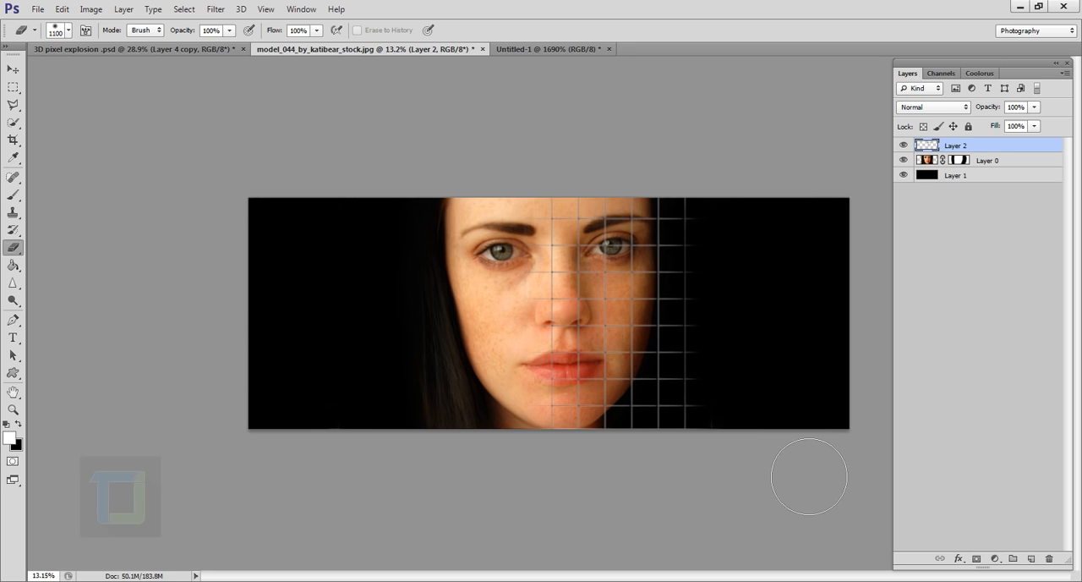
{"action": "scroll", "coordinate": [814, 394], "scroll_direction": "up", "scroll_amount": 1}
{"action": "scroll", "coordinate": [803, 294], "scroll_direction": "down", "scroll_amount": 2}
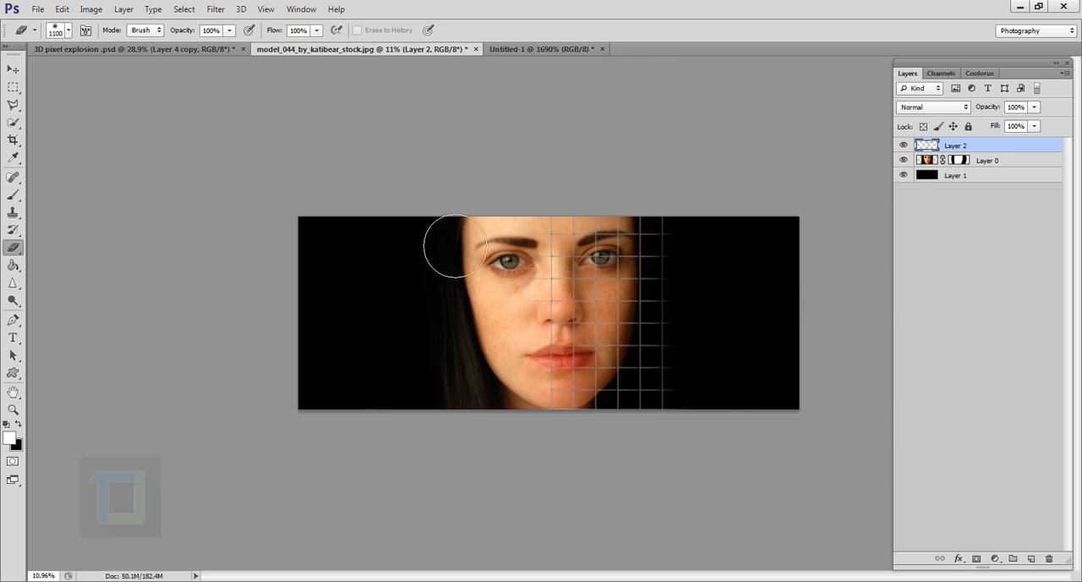
{"action": "left_click", "coordinate": [14, 68]}
{"action": "left_click_drag", "start_coordinate": [611, 300], "coordinate": [542, 369]}
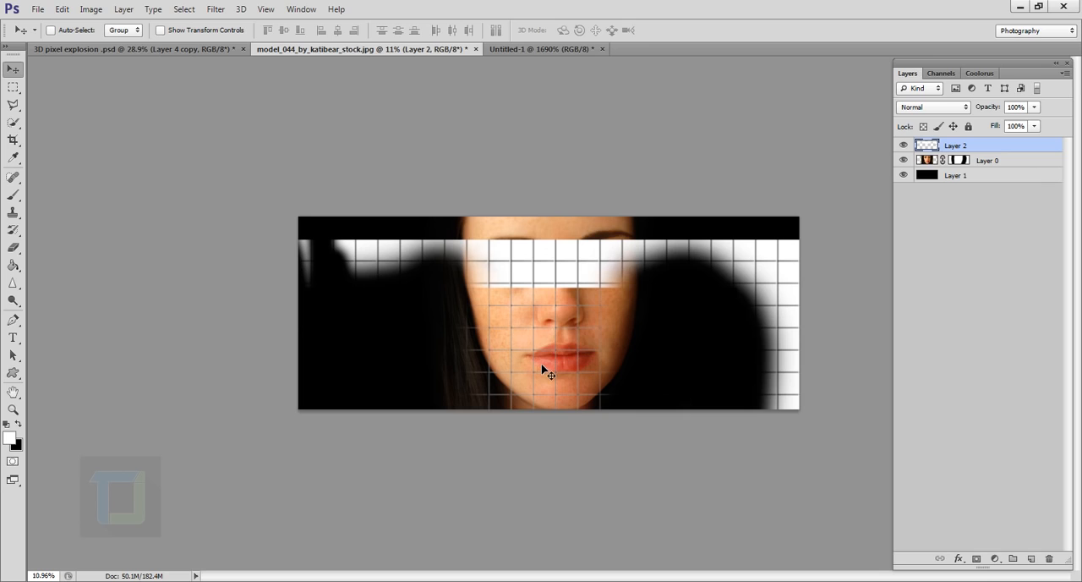
{"action": "key", "text": "ctrl+z"}
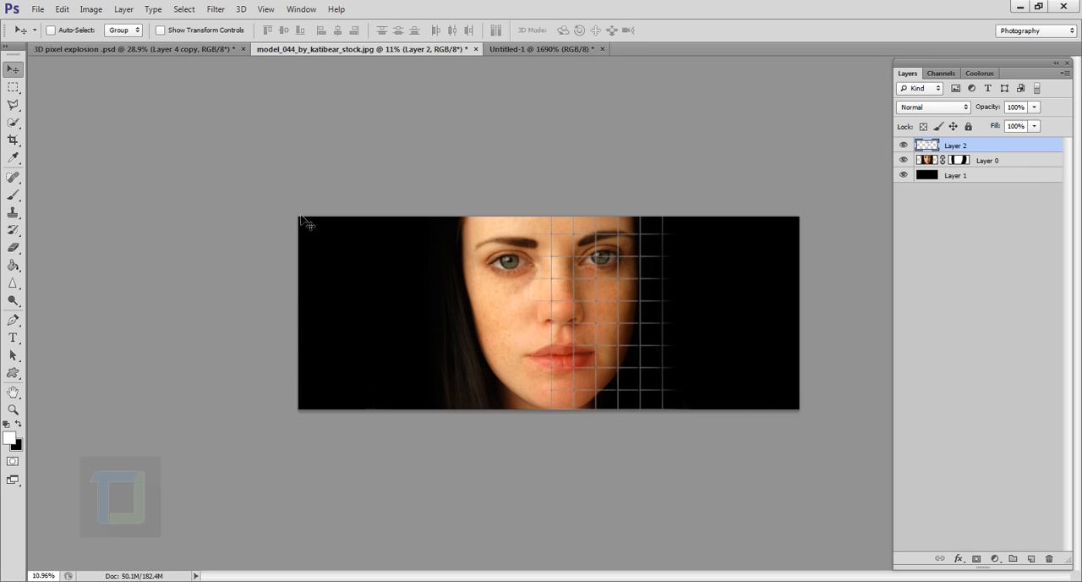
Step: Crop the document to its existing bounds with Delete Cropped Pixels enabled, and test the trimmed grid layer by shifting it slightly
{"action": "left_click", "coordinate": [12, 142]}
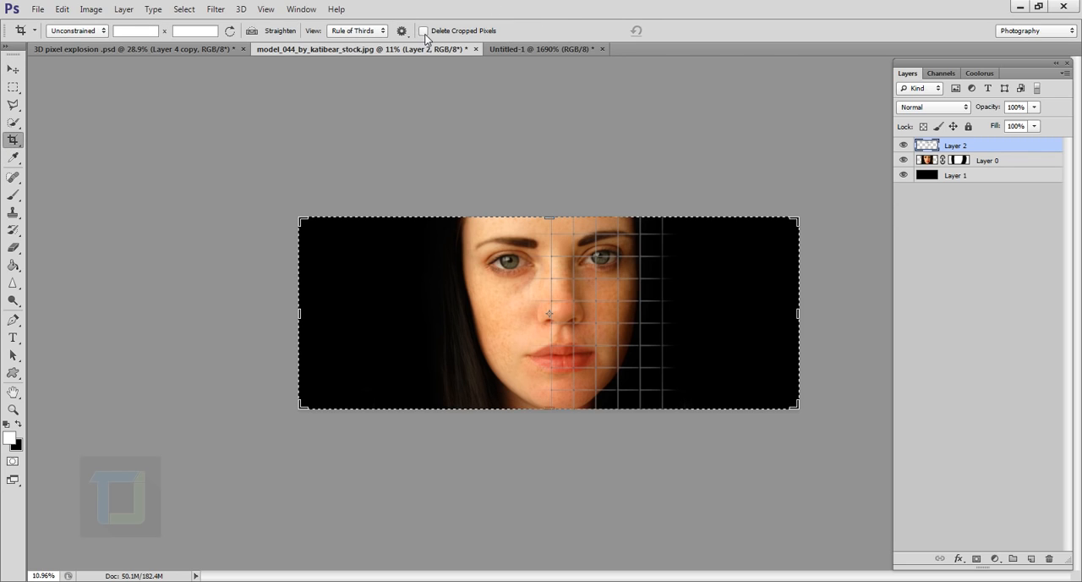
{"action": "key", "text": "Return"}
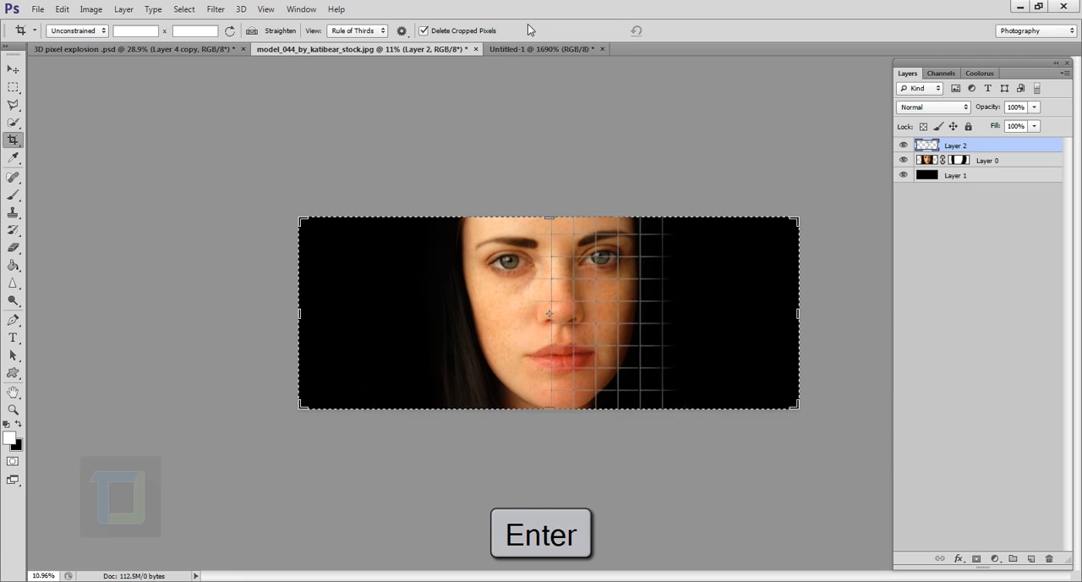
{"action": "left_click", "coordinate": [12, 70]}
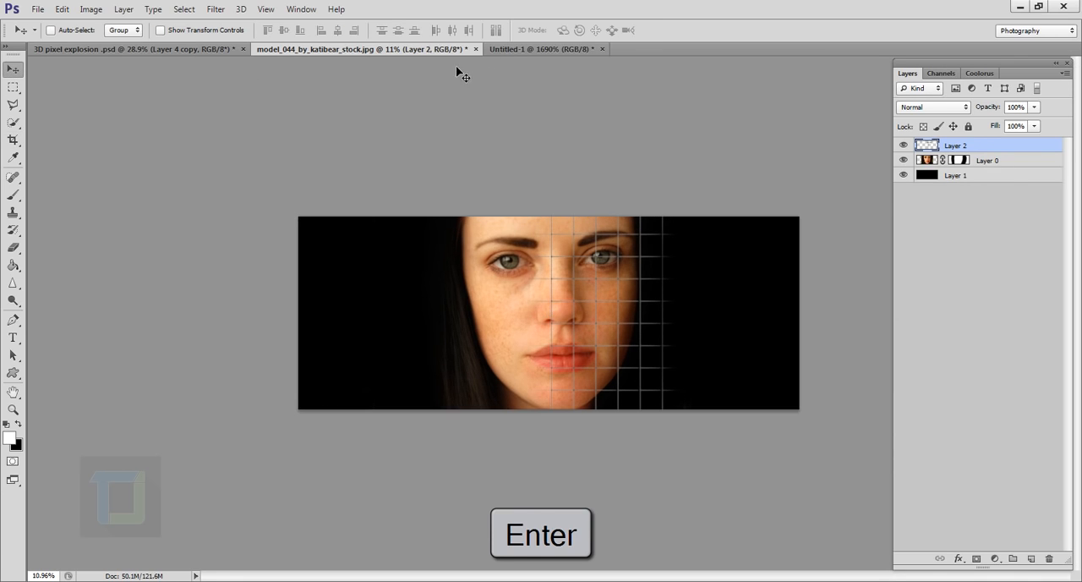
{"action": "left_click_drag", "start_coordinate": [584, 313], "coordinate": [605, 291]}
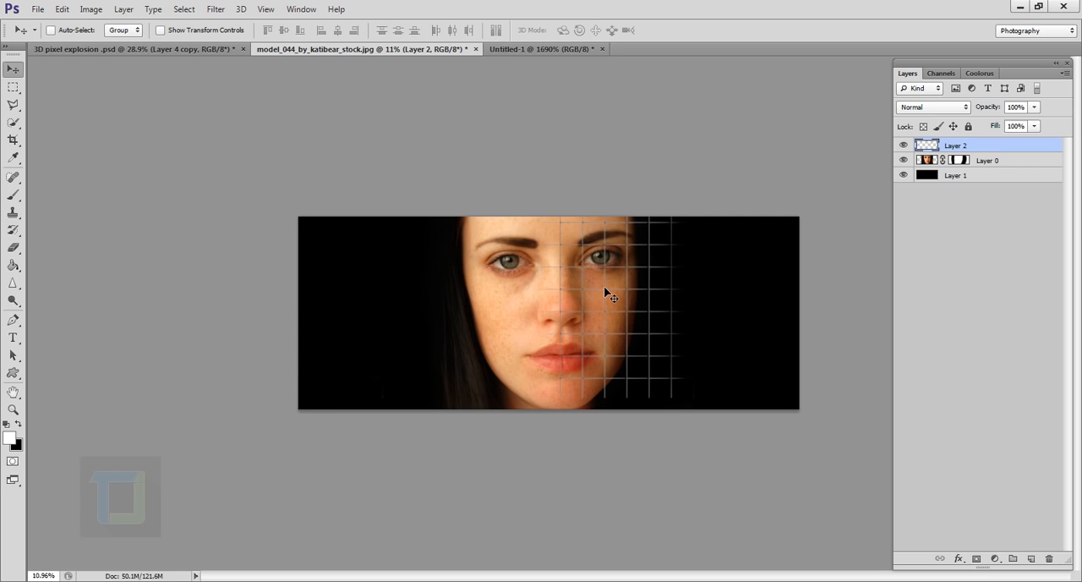
Step: Start a Warp transform on the grid layer and bend its lower part toward the chin and jaw
{"action": "key", "text": "ctrl+plus"}
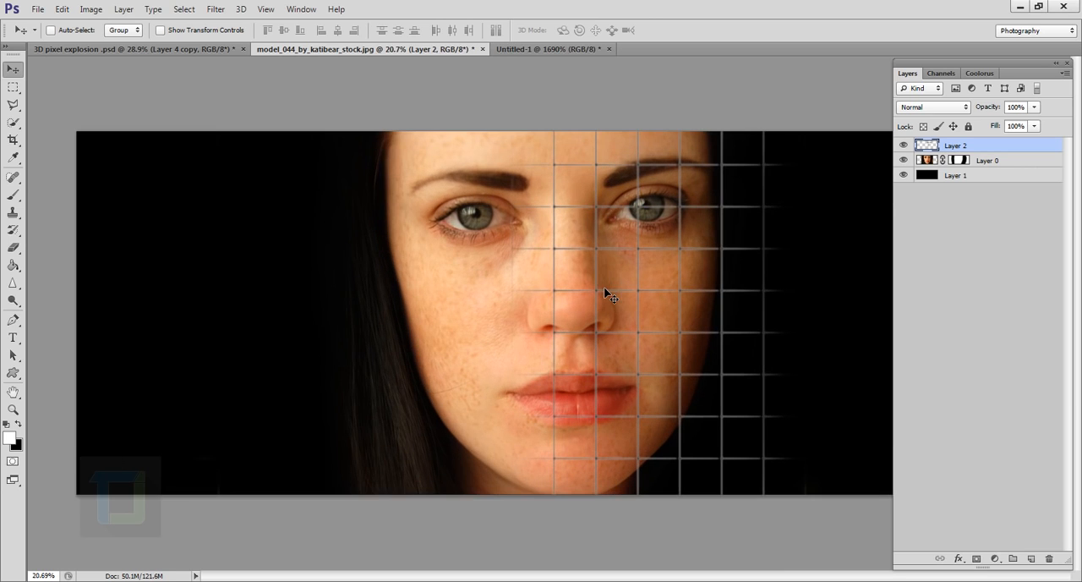
{"action": "scroll", "coordinate": [644, 321], "scroll_direction": "up", "scroll_amount": 2}
{"action": "left_click_drag", "start_coordinate": [648, 325], "coordinate": [551, 325]}
{"action": "key", "text": "ctrl+t"}
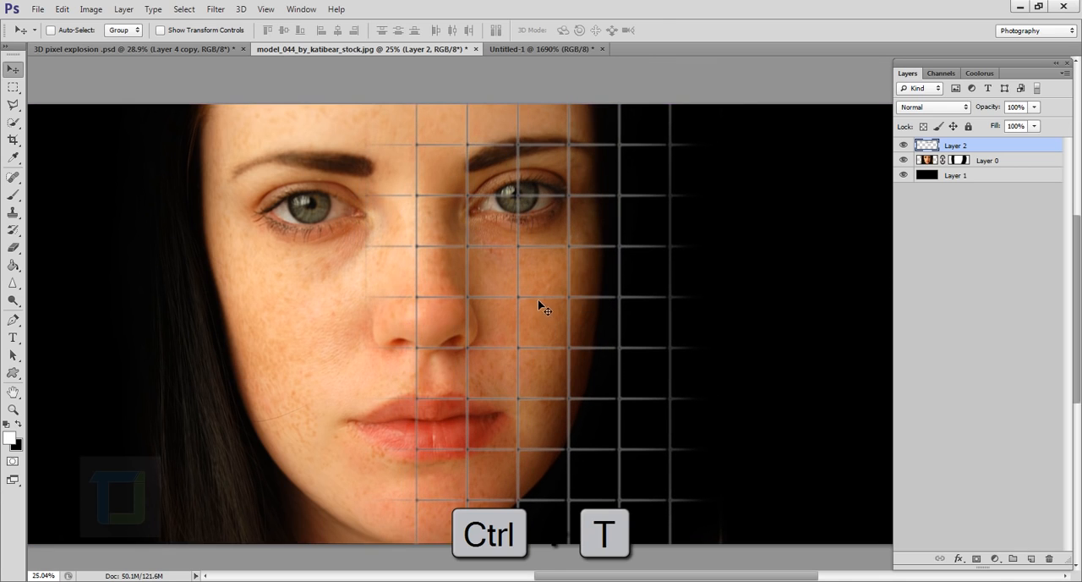
{"action": "scroll", "coordinate": [541, 298], "scroll_direction": "down", "scroll_amount": 6}
{"action": "scroll", "coordinate": [562, 289], "scroll_direction": "up", "scroll_amount": 4}
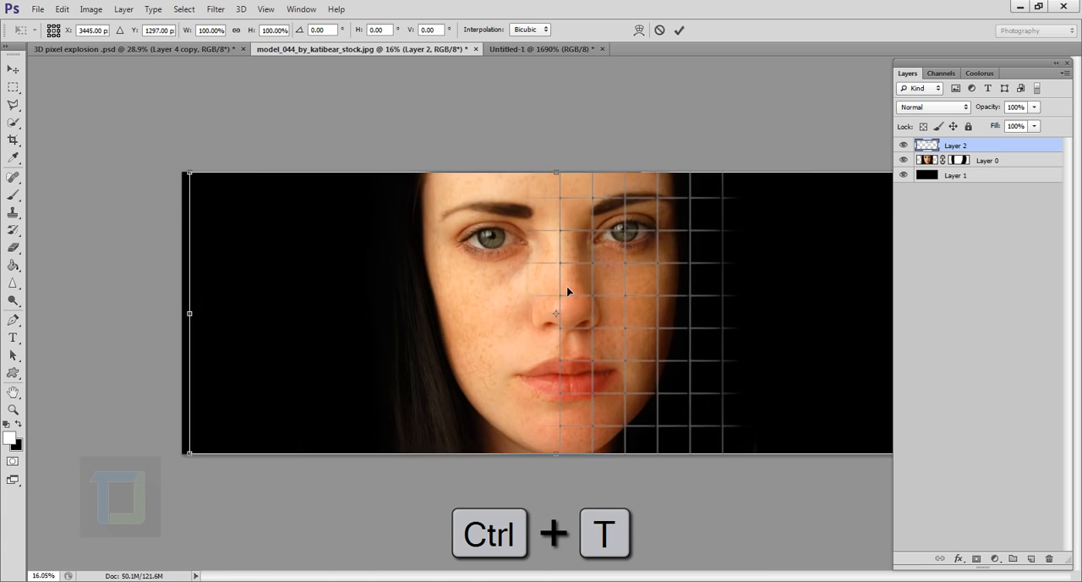
{"action": "right_click", "coordinate": [663, 243]}
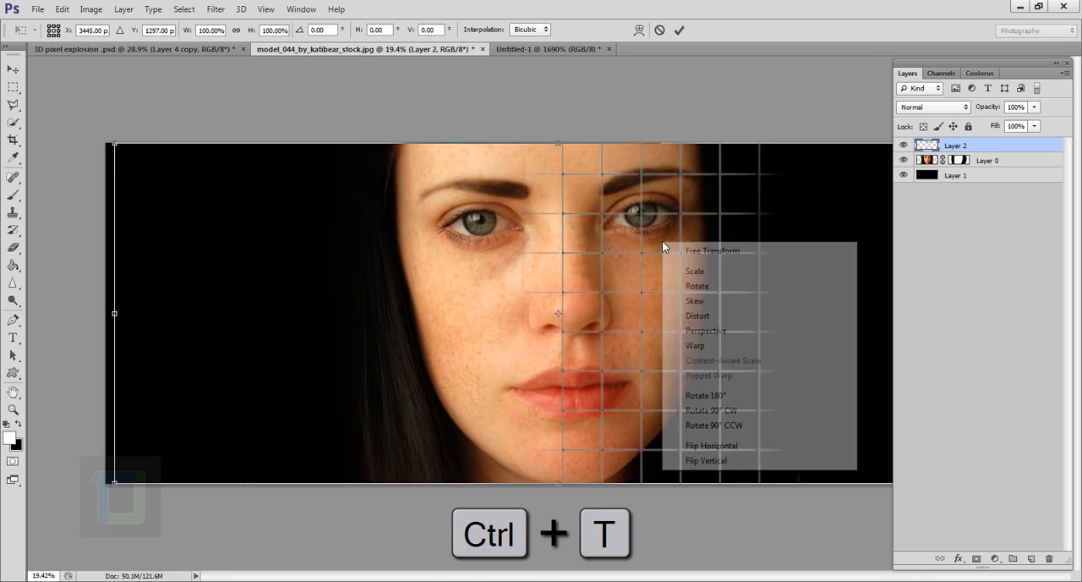
{"action": "left_click", "coordinate": [695, 346]}
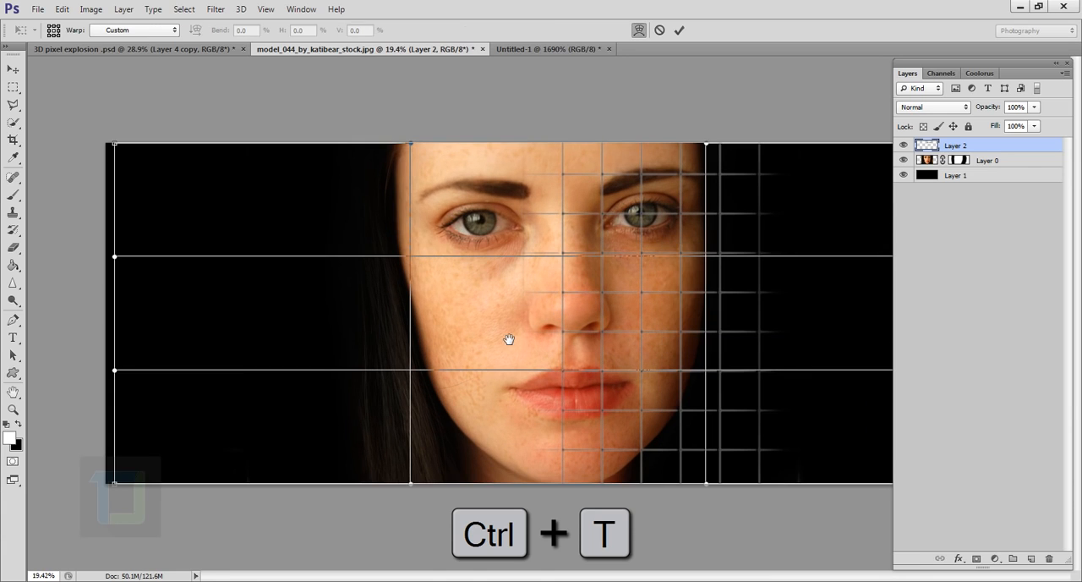
{"action": "scroll", "coordinate": [638, 338], "scroll_direction": "up", "scroll_amount": 2}
{"action": "left_click_drag", "start_coordinate": [641, 341], "coordinate": [485, 338]}
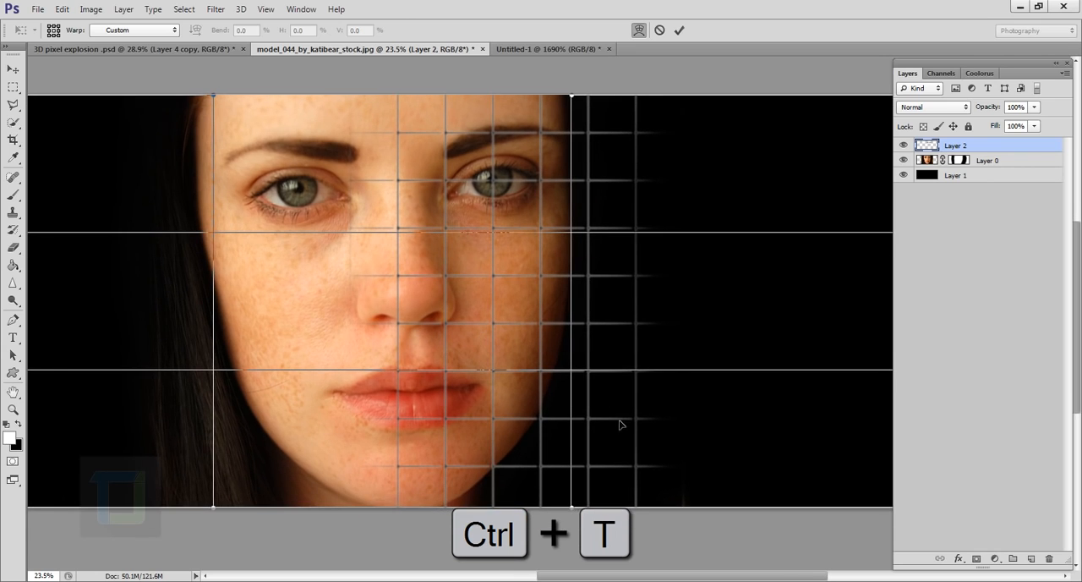
{"action": "left_click_drag", "start_coordinate": [595, 471], "coordinate": [560, 497]}
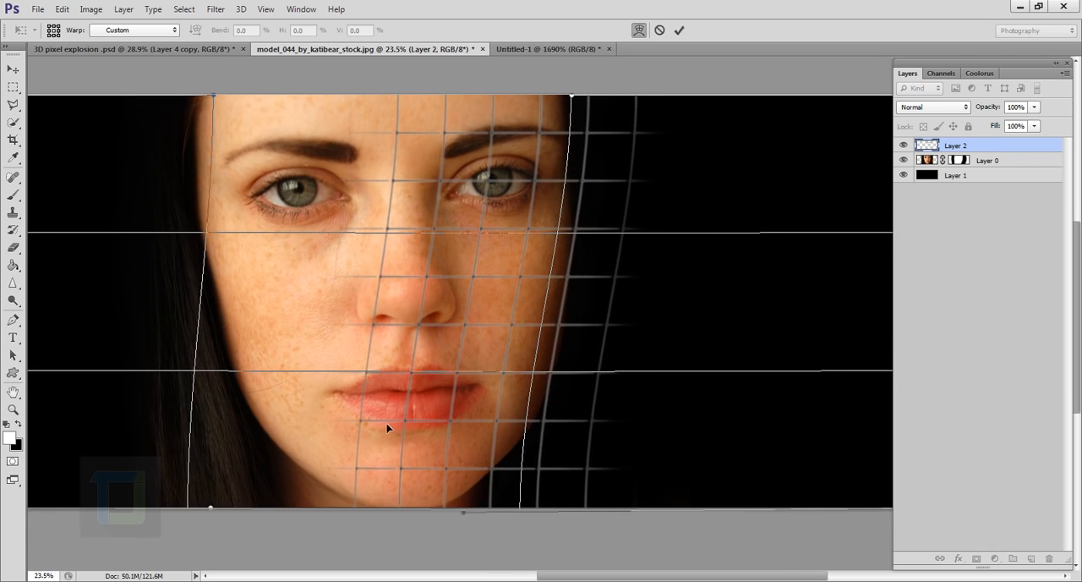
{"action": "left_click_drag", "start_coordinate": [386, 427], "coordinate": [416, 427]}
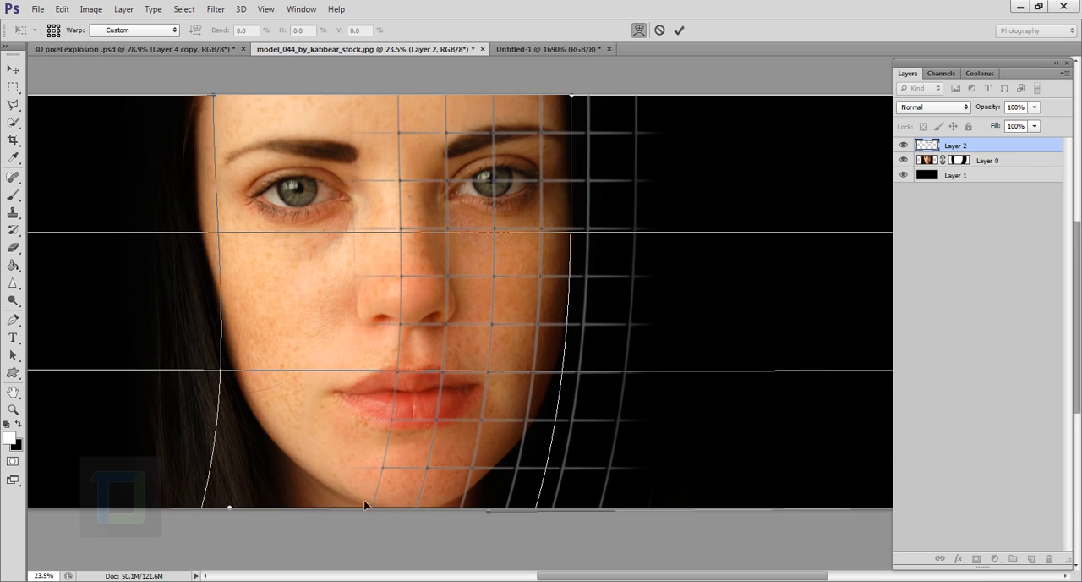
{"action": "left_click_drag", "start_coordinate": [374, 501], "coordinate": [407, 489]}
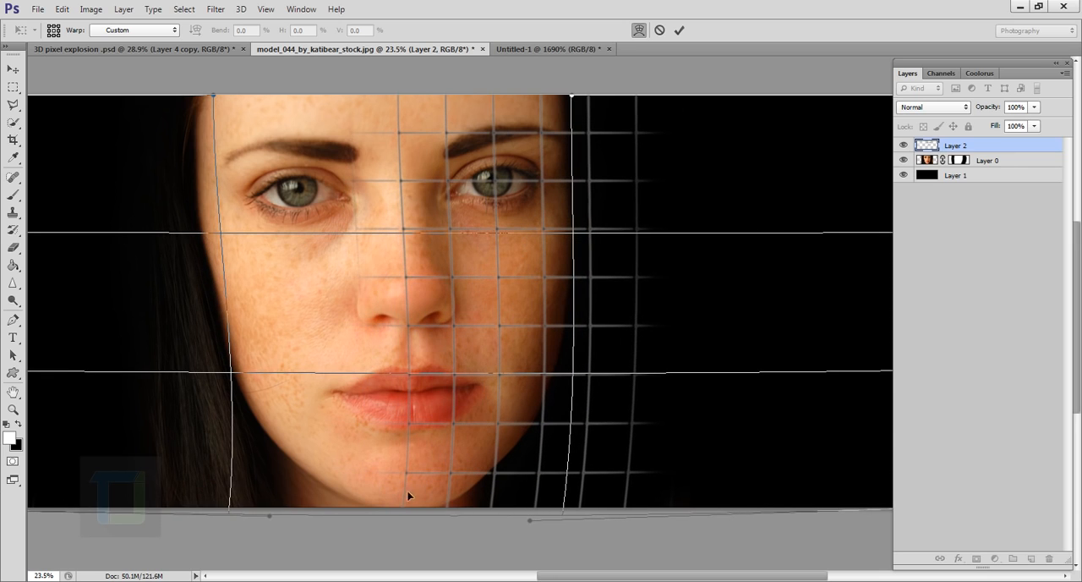
Step: Warp the upper and middle parts of the grid inward around the forehead, eye and nose
{"action": "left_click_drag", "start_coordinate": [633, 148], "coordinate": [582, 135]}
{"action": "left_click_drag", "start_coordinate": [367, 107], "coordinate": [422, 102]}
{"action": "left_click_drag", "start_coordinate": [377, 286], "coordinate": [400, 291]}
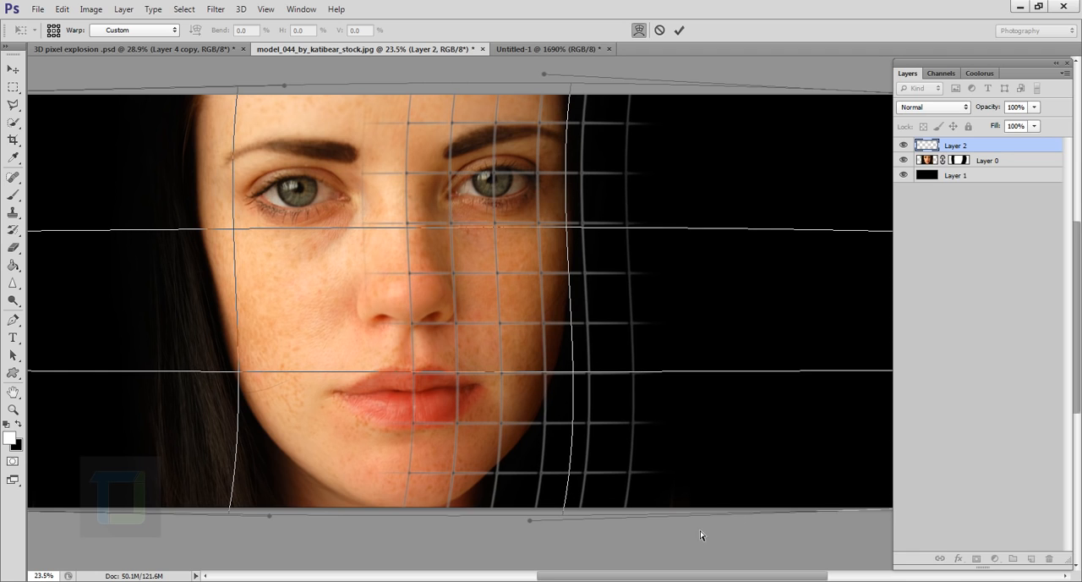
Step: Pull the warp's lower edge toward the chin so the vertical grid lines curve along the jawline
{"action": "left_click_drag", "start_coordinate": [662, 512], "coordinate": [520, 439]}
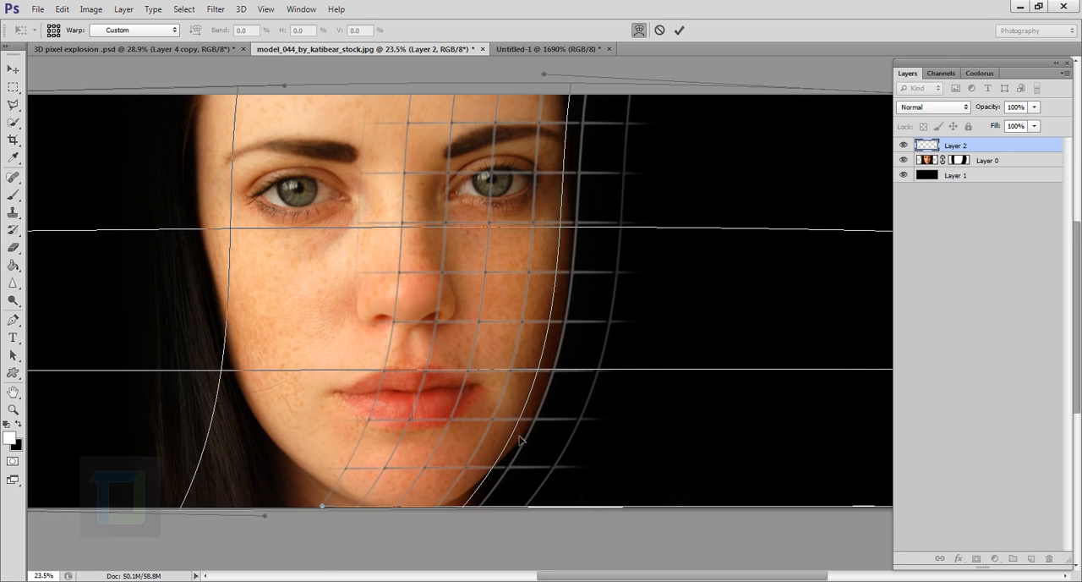
{"action": "scroll", "coordinate": [504, 497], "scroll_direction": "up", "scroll_amount": 3}
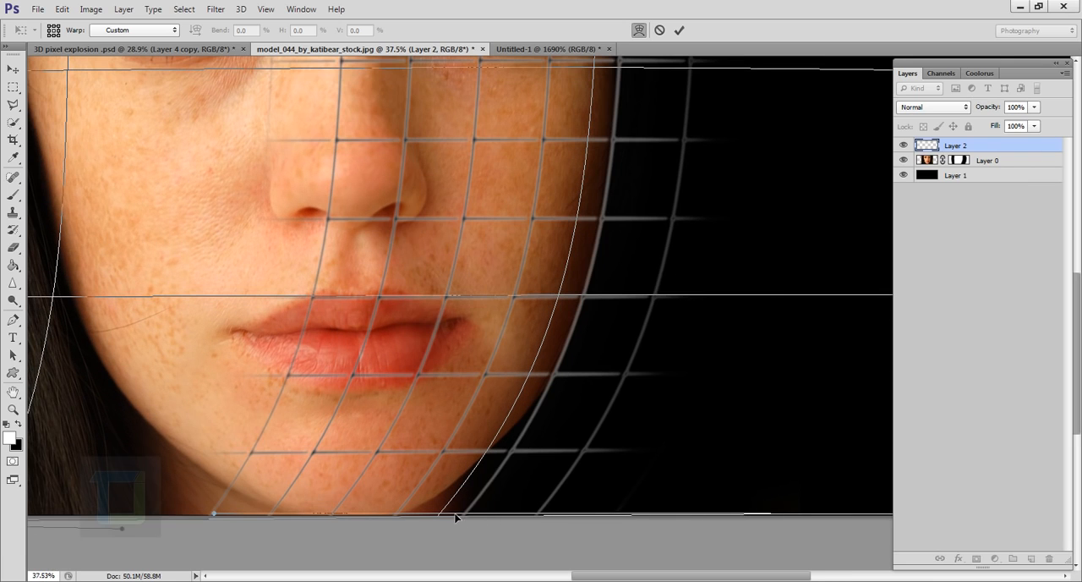
{"action": "mouse_move", "coordinate": [455, 516]}
{"action": "left_mouse_down"}
{"action": "mouse_move", "coordinate": [483, 510]}
{"action": "mouse_move", "coordinate": [460, 506]}
{"action": "left_mouse_up"}
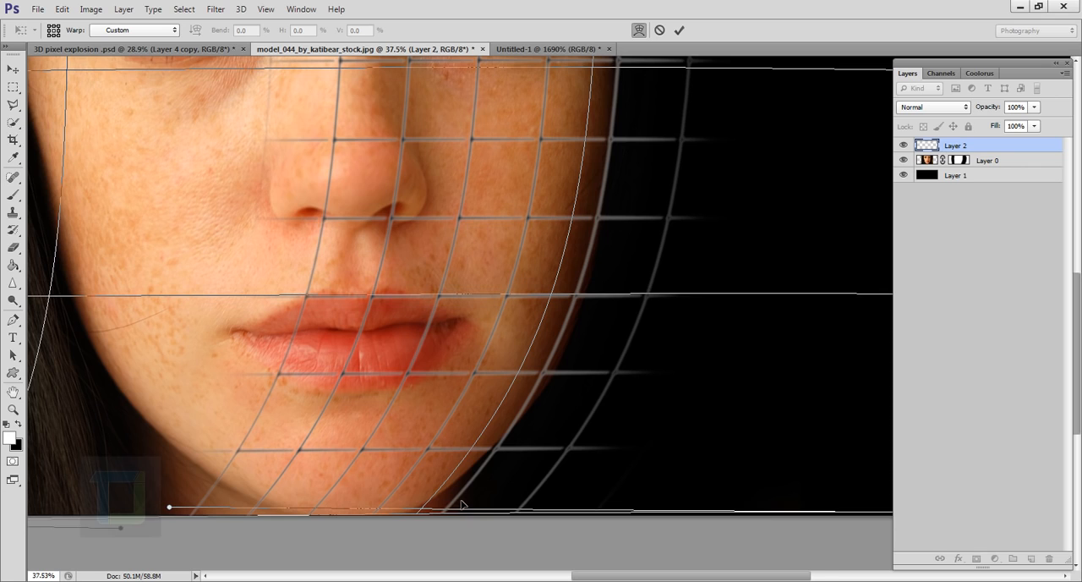
Step: Adjust the upper and middle warp so the vertical grid lines line up with the outer edge of the cheek
{"action": "scroll", "coordinate": [498, 388], "scroll_direction": "down", "scroll_amount": 3}
{"action": "left_click_drag", "start_coordinate": [532, 209], "coordinate": [517, 346]}
{"action": "left_click_drag", "start_coordinate": [588, 203], "coordinate": [574, 196]}
{"action": "left_click_drag", "start_coordinate": [512, 318], "coordinate": [512, 265]}
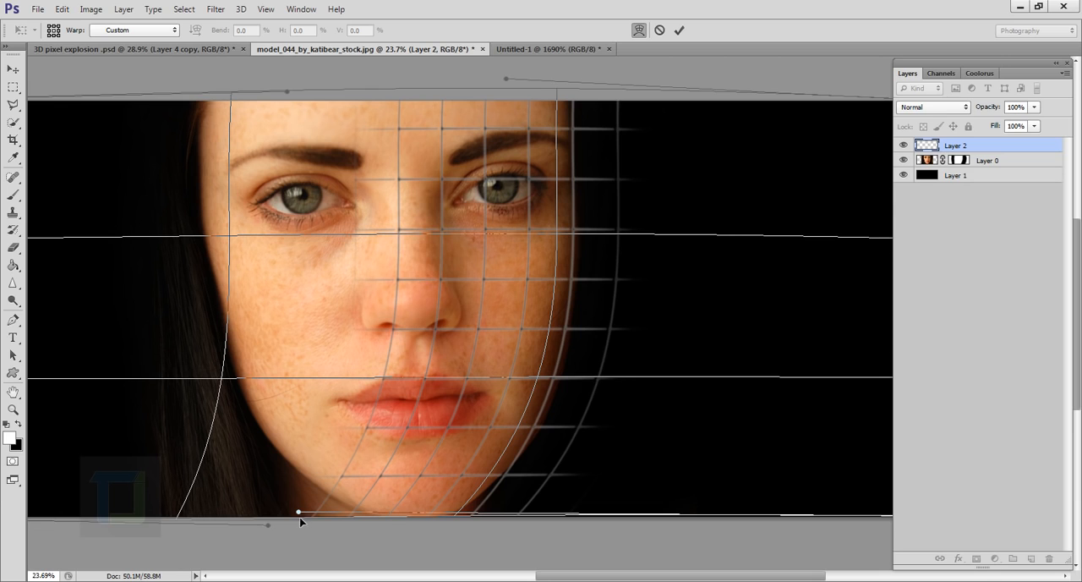
Step: Refine the warp around the mouth and chin so the grid lines follow the jaw's curve, and apply the warp
{"action": "left_click_drag", "start_coordinate": [323, 485], "coordinate": [368, 485]}
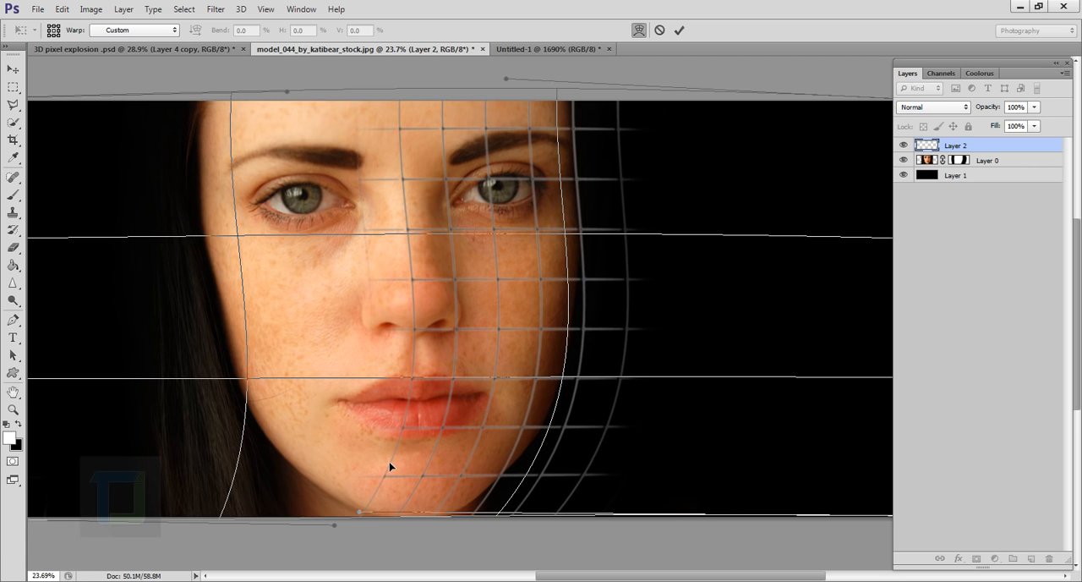
{"action": "left_click_drag", "start_coordinate": [390, 466], "coordinate": [414, 518]}
{"action": "left_click_drag", "start_coordinate": [426, 409], "coordinate": [428, 415]}
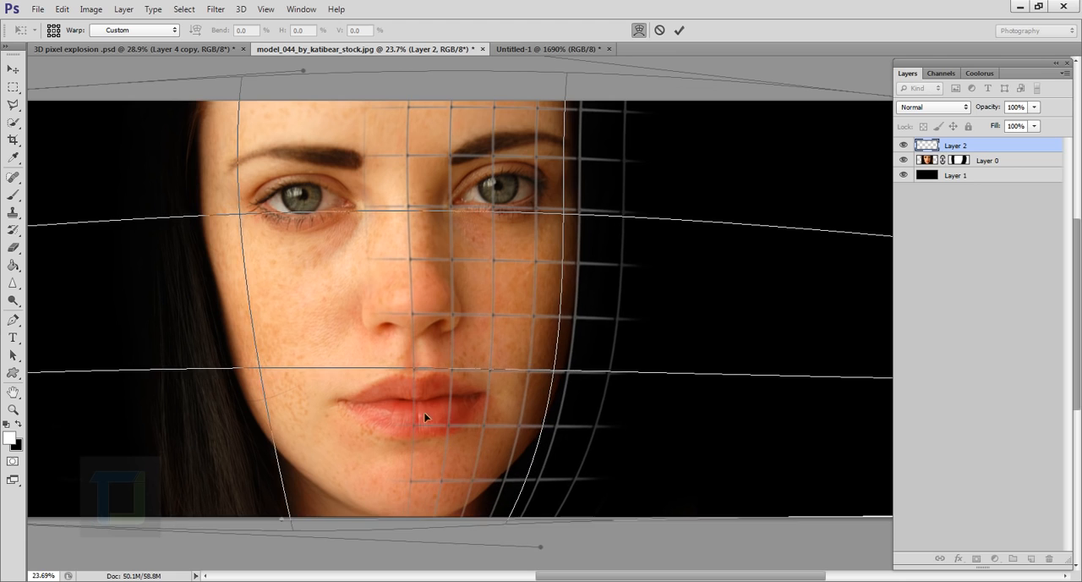
{"action": "left_click_drag", "start_coordinate": [532, 507], "coordinate": [506, 510]}
{"action": "left_click_drag", "start_coordinate": [398, 519], "coordinate": [422, 511]}
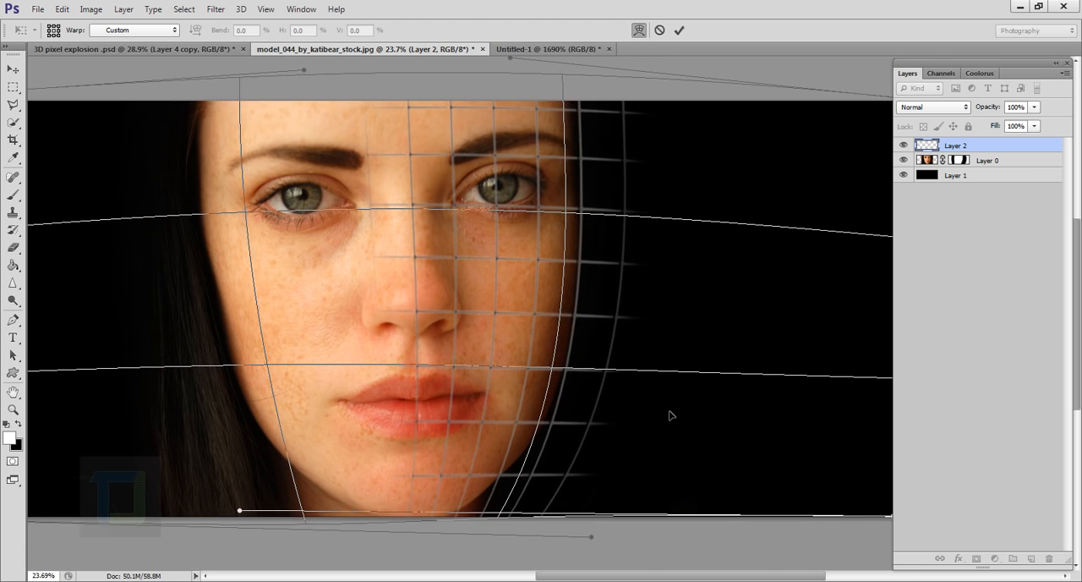
{"action": "scroll", "coordinate": [660, 415], "scroll_direction": "down", "scroll_amount": 1}
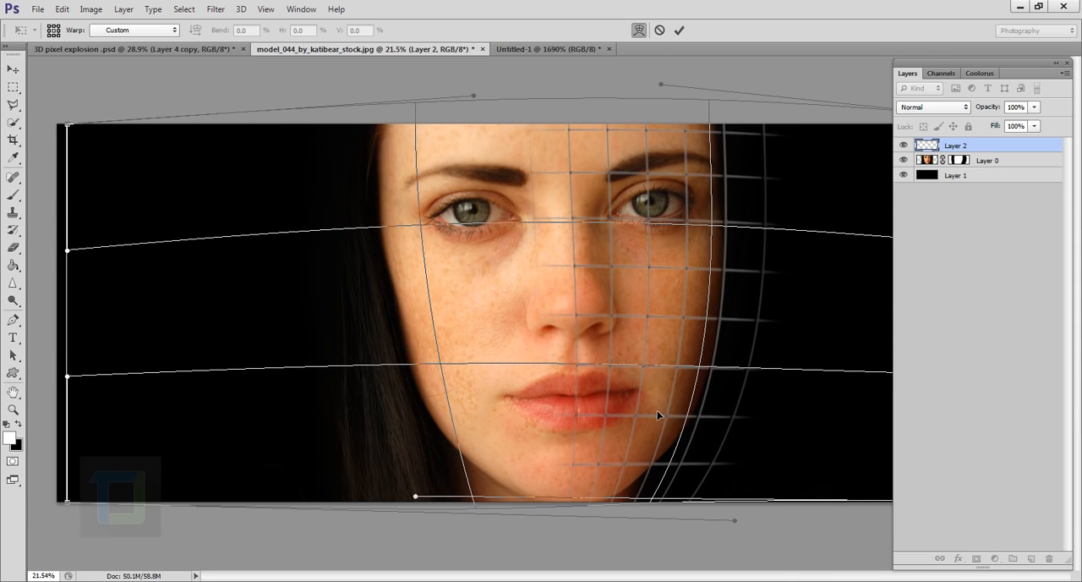
{"action": "scroll", "coordinate": [653, 388], "scroll_direction": "up", "scroll_amount": 1}
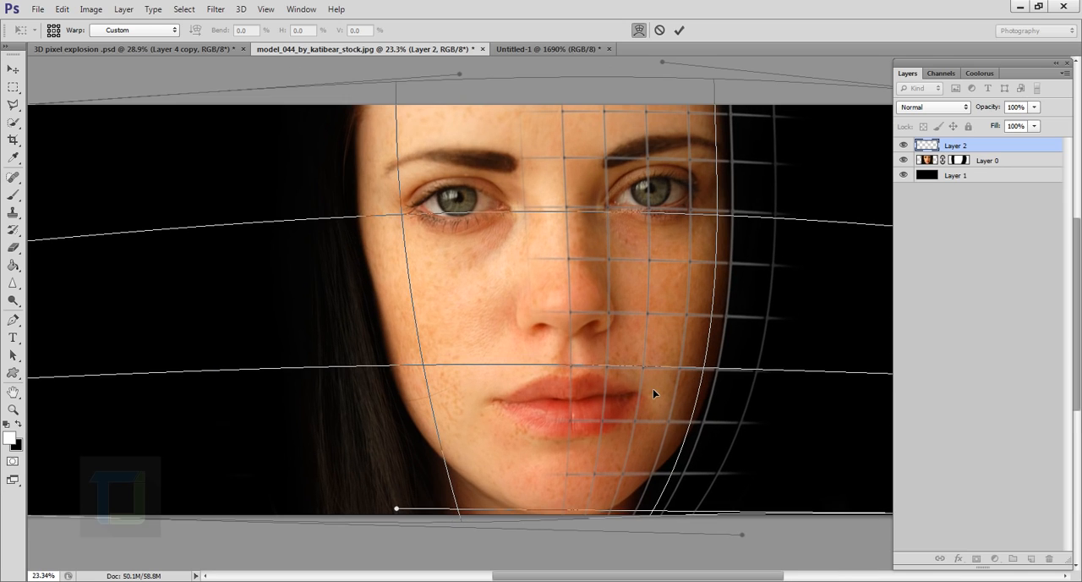
{"action": "left_click", "coordinate": [678, 31]}
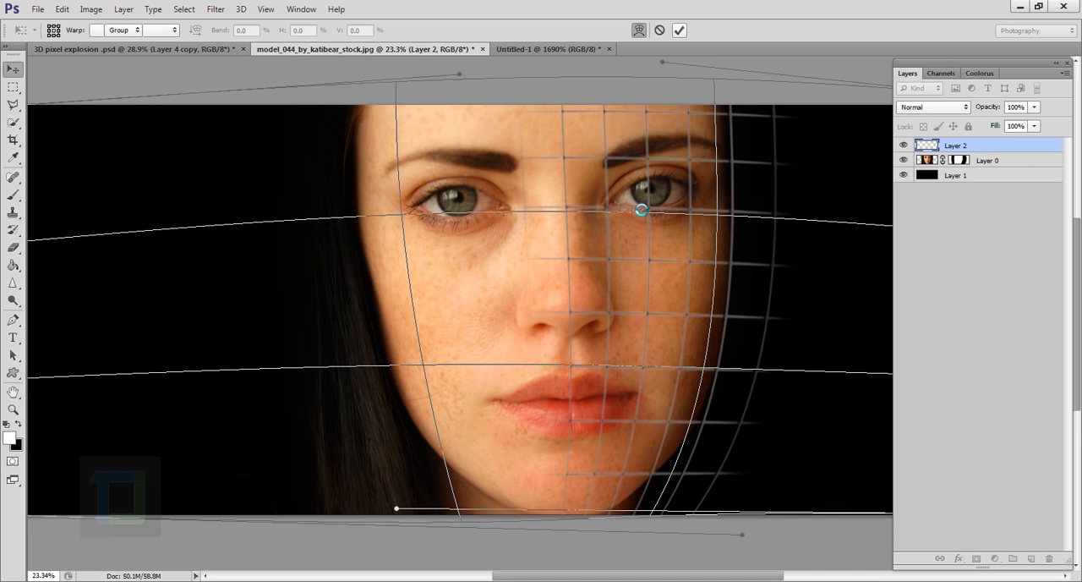
Step: With the Eraser at size 200, remove the grid lines that extend past the forehead and upper cheek into the black background
{"action": "scroll", "coordinate": [667, 236], "scroll_direction": "down", "scroll_amount": 3}
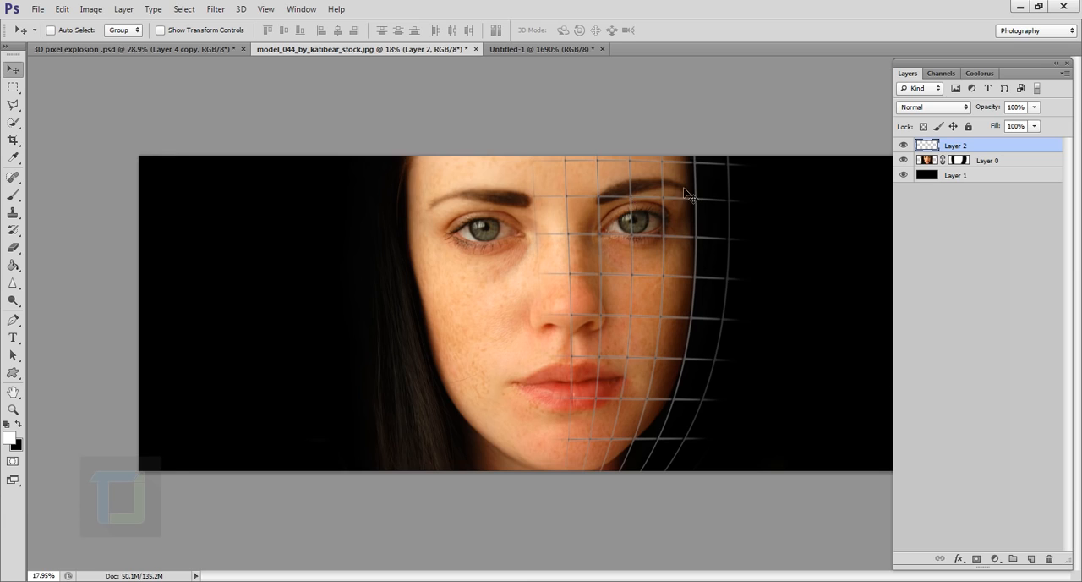
{"action": "scroll", "coordinate": [674, 244], "scroll_direction": "down", "scroll_amount": 3}
{"action": "scroll", "coordinate": [674, 243], "scroll_direction": "up", "scroll_amount": 3}
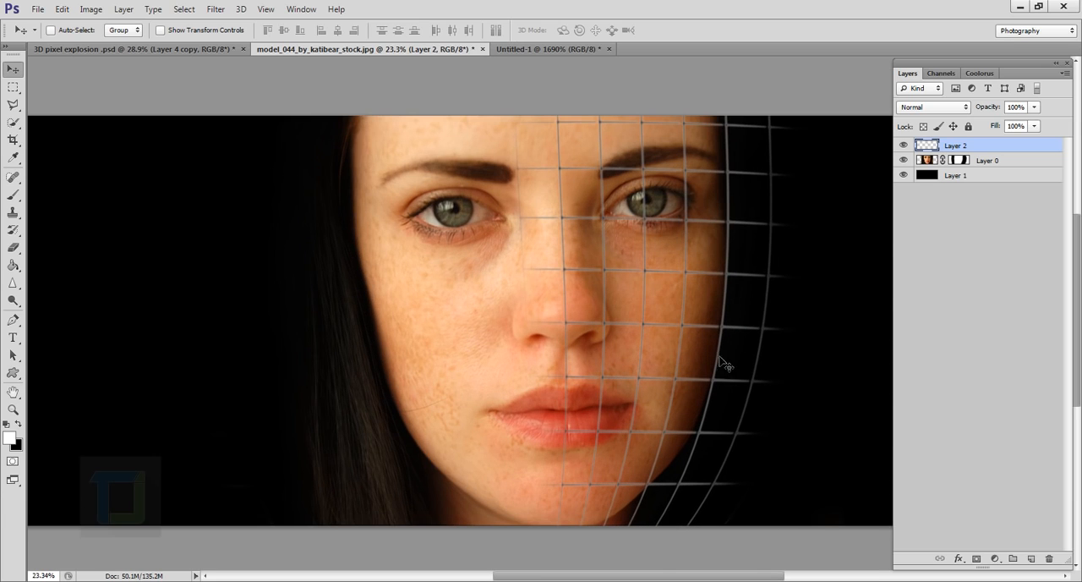
{"action": "left_click", "coordinate": [15, 249]}
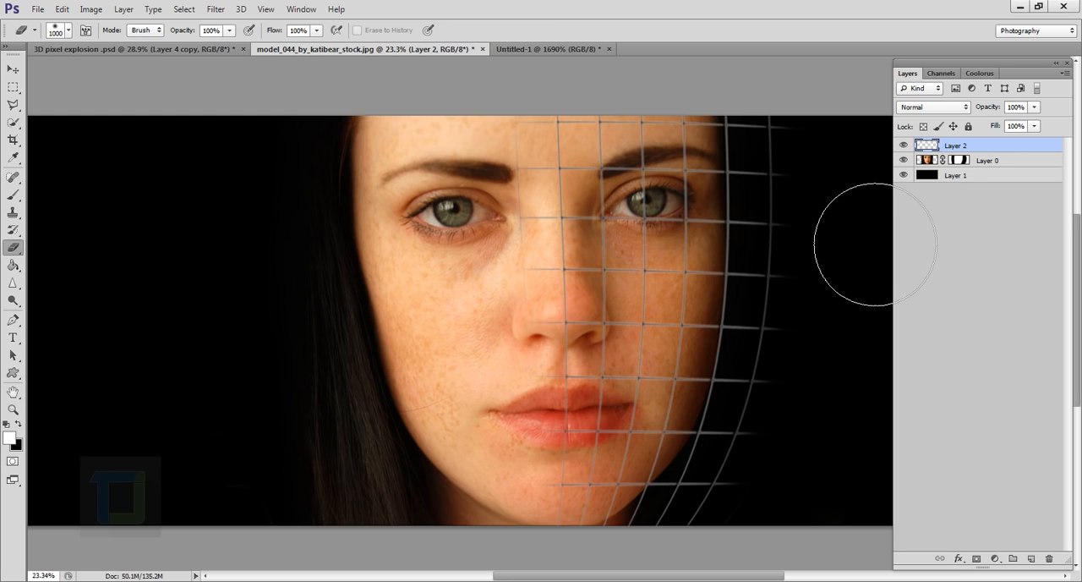
{"action": "key", "text": "bracketleft"}
{"action": "key", "text": "bracketleft"}
{"action": "key", "text": "bracketleft"}
{"action": "key", "text": "bracketleft"}
{"action": "key", "text": "bracketleft"}
{"action": "key", "text": "bracketleft"}
{"action": "key", "text": "bracketleft"}
{"action": "key", "text": "bracketleft"}
{"action": "key", "text": "bracketleft"}
{"action": "key", "text": "bracketleft"}
{"action": "mouse_move", "coordinate": [771, 147]}
{"action": "left_mouse_down"}
{"action": "mouse_move", "coordinate": [771, 208]}
{"action": "mouse_move", "coordinate": [774, 125]}
{"action": "mouse_move", "coordinate": [773, 215]}
{"action": "mouse_move", "coordinate": [782, 128]}
{"action": "mouse_move", "coordinate": [782, 208]}
{"action": "mouse_move", "coordinate": [762, 176]}
{"action": "mouse_move", "coordinate": [762, 188]}
{"action": "mouse_move", "coordinate": [764, 160]}
{"action": "mouse_move", "coordinate": [764, 188]}
{"action": "left_mouse_up"}
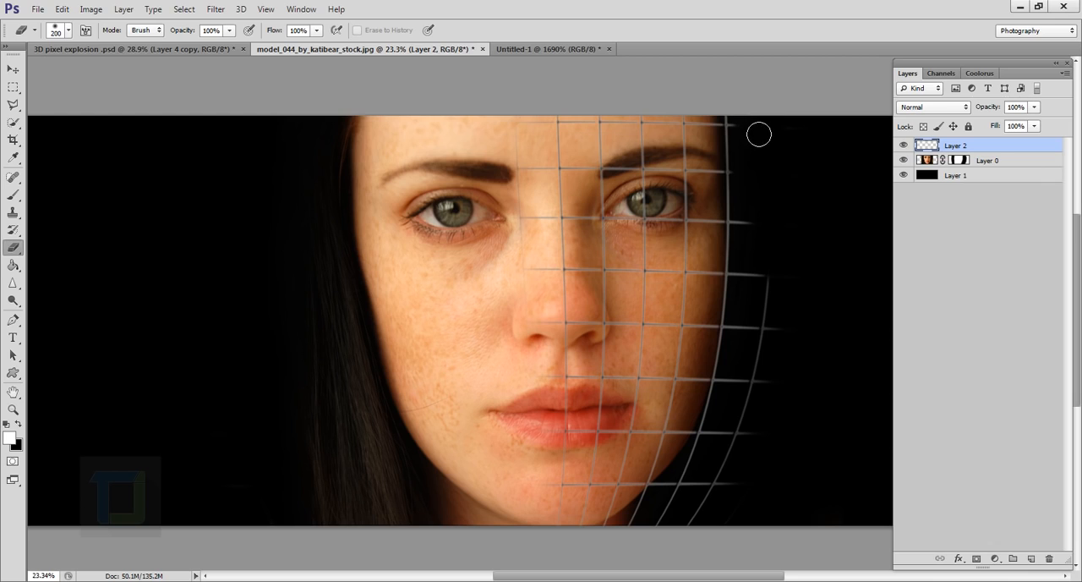
{"action": "mouse_move", "coordinate": [765, 241]}
{"action": "left_mouse_down"}
{"action": "mouse_move", "coordinate": [776, 371]}
{"action": "mouse_move", "coordinate": [776, 286]}
{"action": "mouse_move", "coordinate": [765, 272]}
{"action": "mouse_move", "coordinate": [762, 335]}
{"action": "mouse_move", "coordinate": [766, 272]}
{"action": "mouse_move", "coordinate": [752, 356]}
{"action": "mouse_move", "coordinate": [762, 234]}
{"action": "left_mouse_up"}
Step: Erase the remaining outer grid lines beyond the lower cheek, jaw and chin
{"action": "mouse_move", "coordinate": [778, 345]}
{"action": "left_mouse_down"}
{"action": "mouse_move", "coordinate": [739, 485]}
{"action": "mouse_move", "coordinate": [756, 401]}
{"action": "mouse_move", "coordinate": [713, 528]}
{"action": "mouse_move", "coordinate": [739, 449]}
{"action": "mouse_move", "coordinate": [684, 532]}
{"action": "mouse_move", "coordinate": [710, 488]}
{"action": "mouse_move", "coordinate": [663, 538]}
{"action": "mouse_move", "coordinate": [687, 504]}
{"action": "mouse_move", "coordinate": [655, 528]}
{"action": "left_mouse_up"}
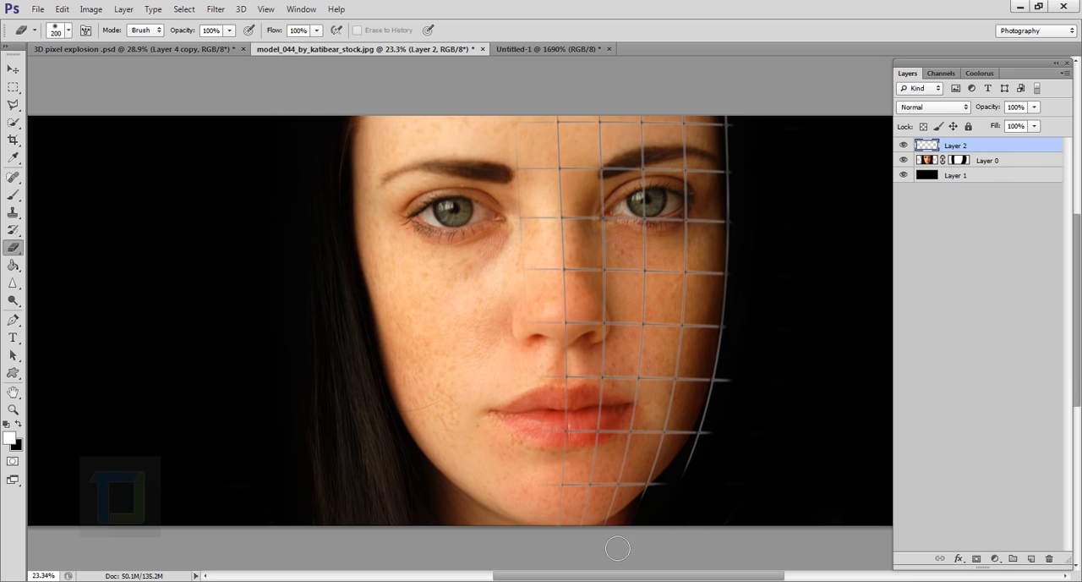
{"action": "mouse_move", "coordinate": [660, 520]}
{"action": "left_mouse_down"}
{"action": "mouse_move", "coordinate": [717, 481]}
{"action": "mouse_move", "coordinate": [706, 493]}
{"action": "mouse_move", "coordinate": [723, 444]}
{"action": "mouse_move", "coordinate": [669, 513]}
{"action": "left_mouse_up"}
{"action": "mouse_move", "coordinate": [728, 438]}
{"action": "left_mouse_down"}
{"action": "mouse_move", "coordinate": [746, 380]}
{"action": "mouse_move", "coordinate": [741, 413]}
{"action": "left_mouse_up"}
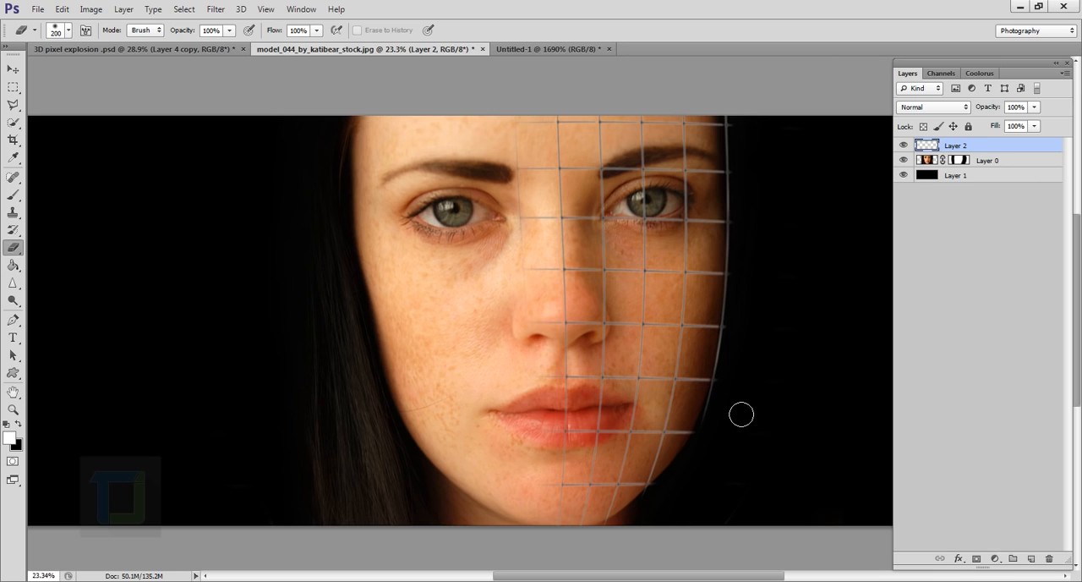
Step: Nudge the trimmed grid layer slightly so its outer line fits the edge of the face
{"action": "left_click", "coordinate": [11, 73]}
{"action": "left_click_drag", "start_coordinate": [564, 287], "coordinate": [613, 303]}
{"action": "scroll", "coordinate": [596, 302], "scroll_direction": "up", "scroll_amount": 2}
{"action": "scroll", "coordinate": [613, 303], "scroll_direction": "down", "scroll_amount": 4}
{"action": "key", "text": "e"}
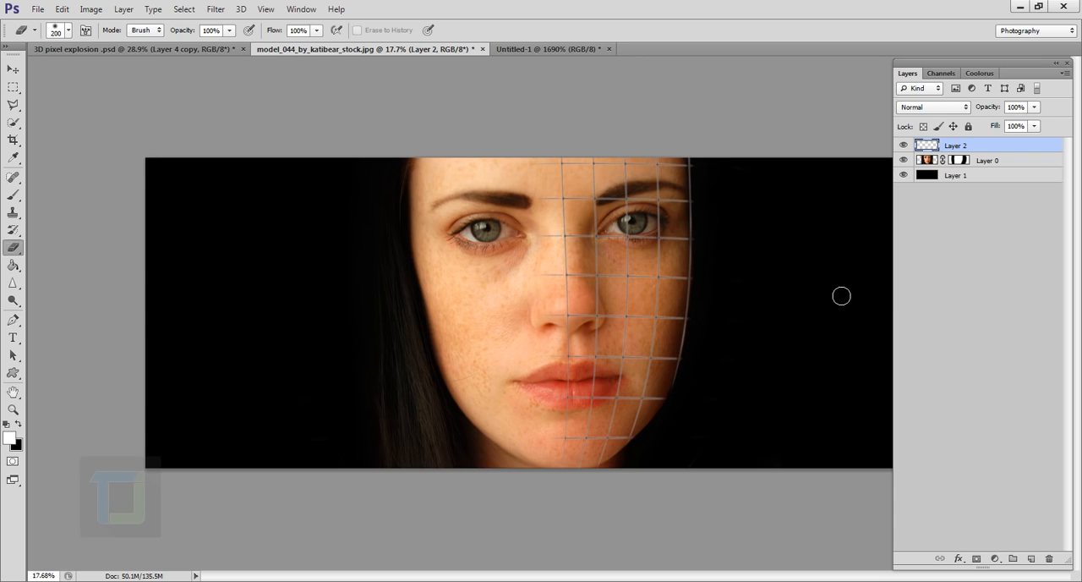
Step: Add a new layer above the grid layer and name it "black boxes"
{"action": "scroll", "coordinate": [765, 331], "scroll_direction": "up", "scroll_amount": 1}
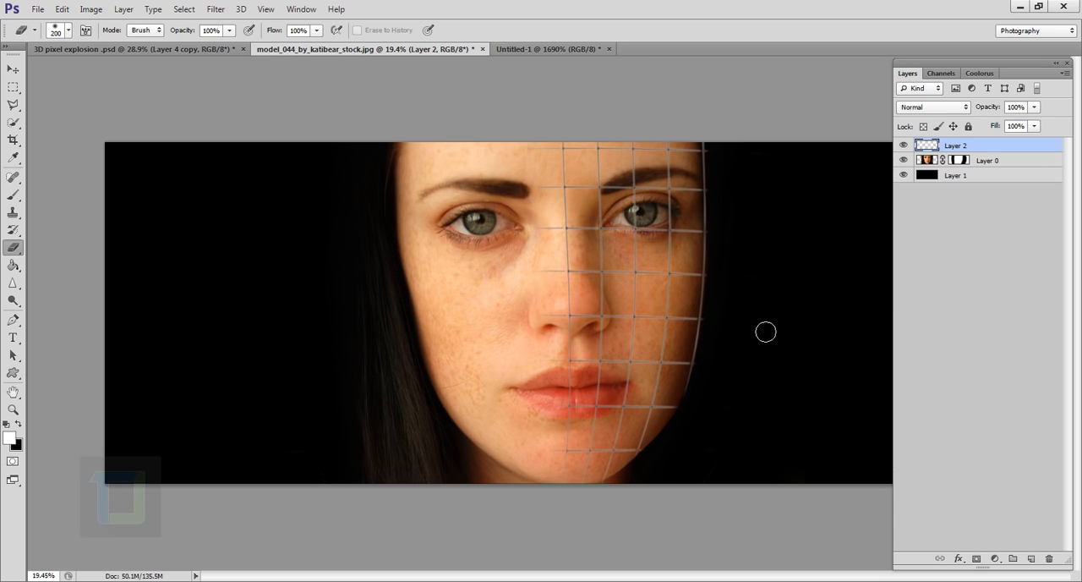
{"action": "left_click", "coordinate": [1031, 559]}
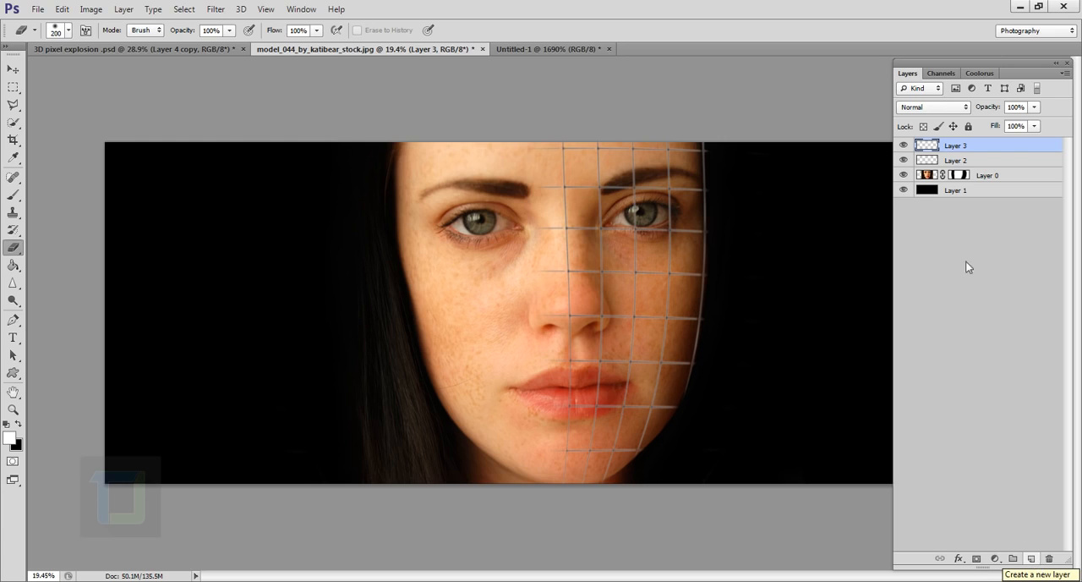
{"action": "double_click", "coordinate": [962, 147]}
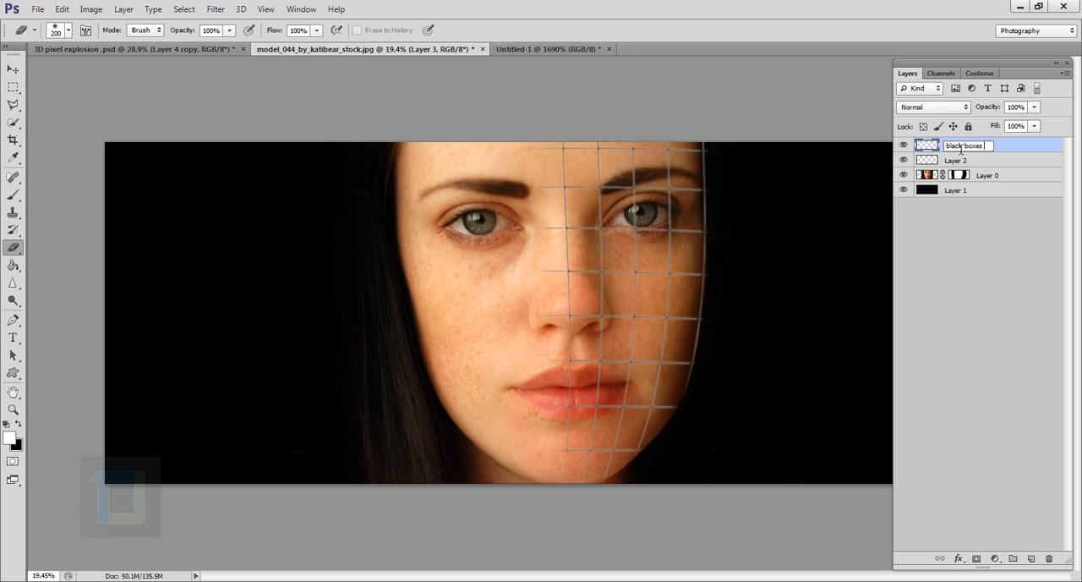
{"action": "type", "text": "black boxes"}
{"action": "key", "text": "Return"}
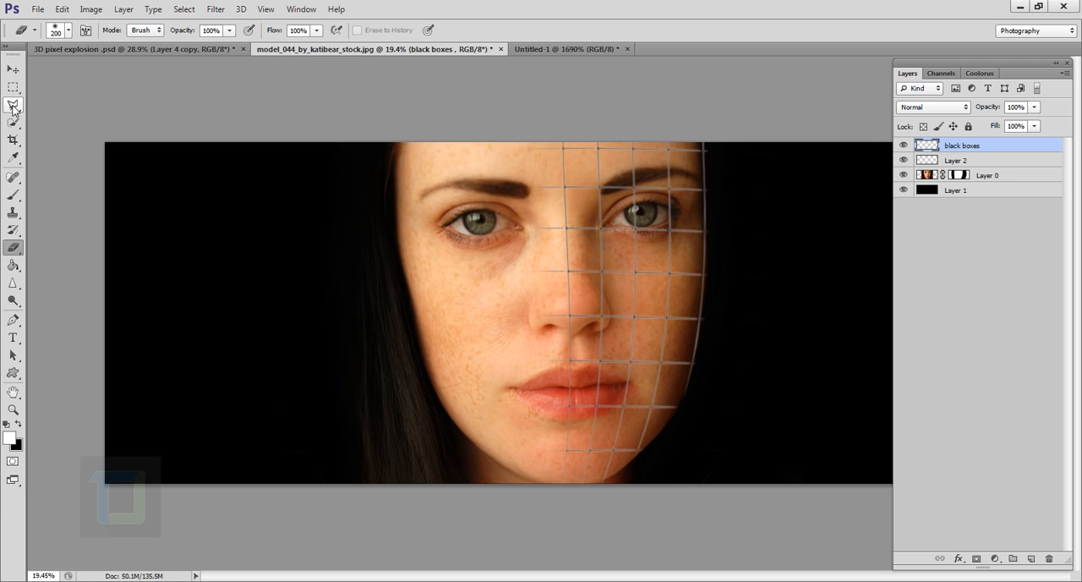
Step: Select the grid cell over the bridge of the nose by tracing its four corners with the Polygonal Lasso tool
{"action": "left_click_drag", "start_coordinate": [13, 106], "coordinate": [53, 122]}
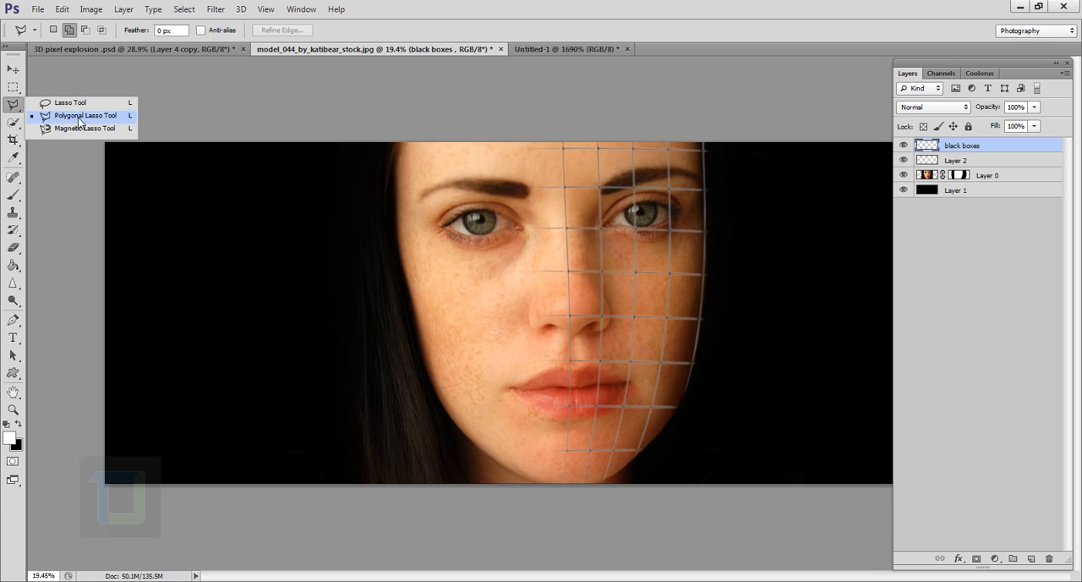
{"action": "left_click", "coordinate": [69, 123]}
{"action": "scroll", "coordinate": [614, 226], "scroll_direction": "up", "scroll_amount": 12}
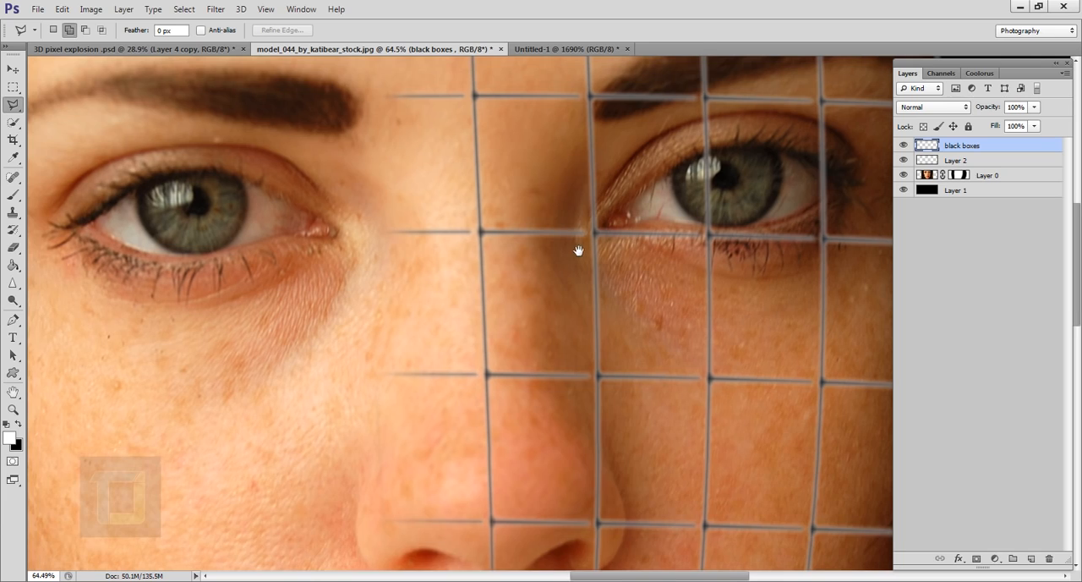
{"action": "left_click_drag", "start_coordinate": [578, 251], "coordinate": [561, 288]}
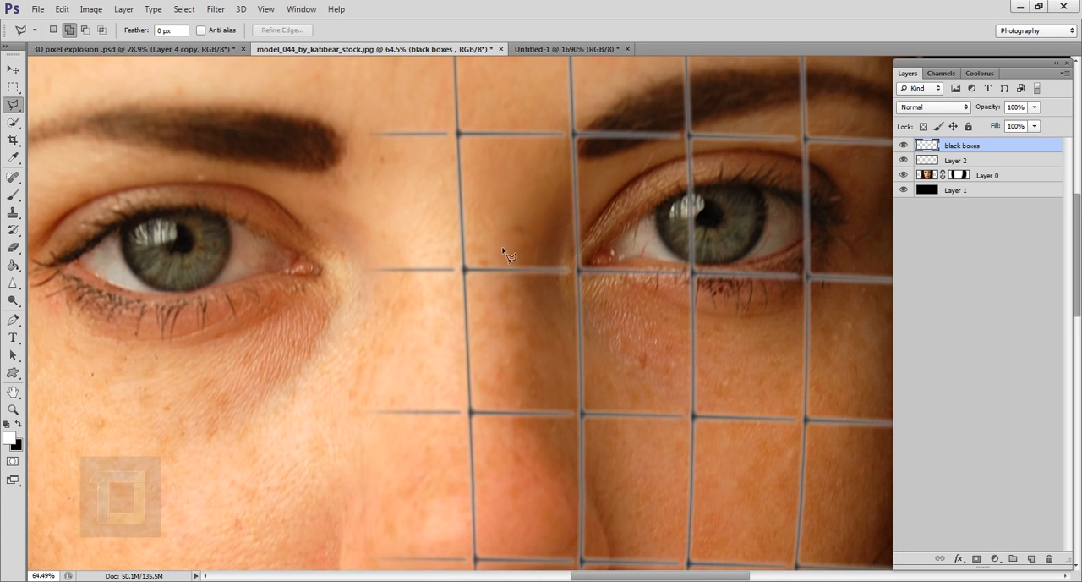
{"action": "left_click", "coordinate": [581, 273]}
{"action": "left_click", "coordinate": [582, 415]}
{"action": "left_click", "coordinate": [471, 414]}
{"action": "left_click", "coordinate": [465, 269]}
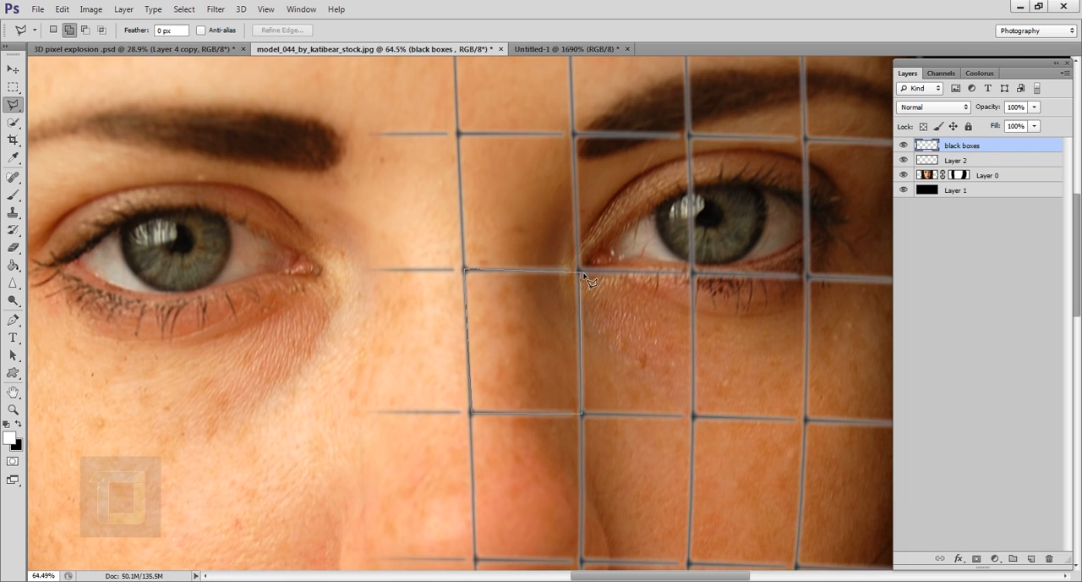
{"action": "left_click", "coordinate": [582, 271]}
{"action": "left_click", "coordinate": [582, 270]}
Step: Add a block of two vertically stacked grid cells on the gridded cheek beside the nose to the selection
{"action": "scroll", "coordinate": [597, 361], "scroll_direction": "down", "scroll_amount": 3}
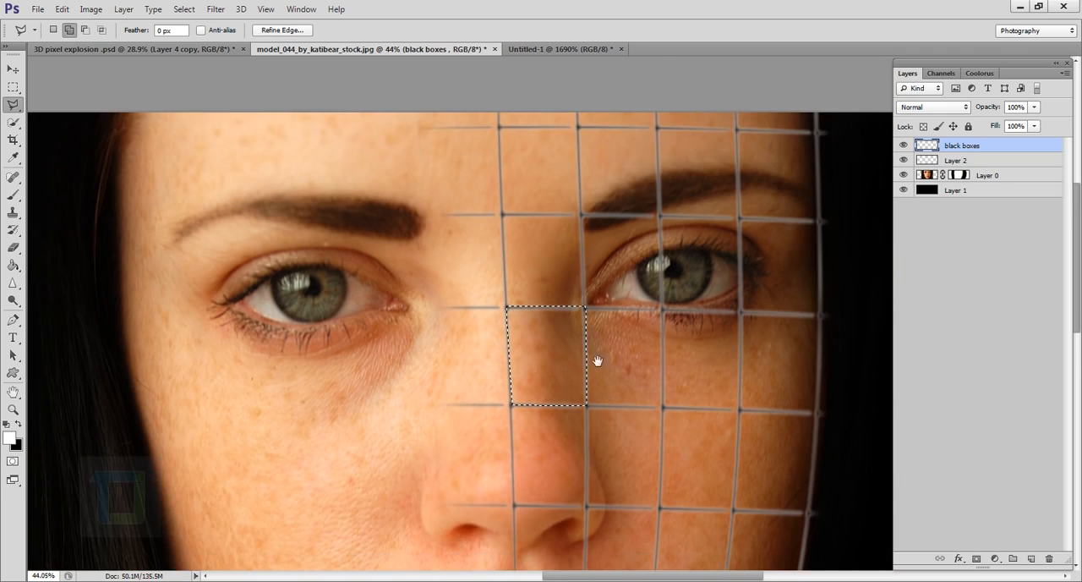
{"action": "left_click_drag", "start_coordinate": [598, 361], "coordinate": [507, 220]}
{"action": "scroll", "coordinate": [543, 304], "scroll_direction": "up", "scroll_amount": 1}
{"action": "left_click_drag", "start_coordinate": [583, 380], "coordinate": [567, 350]}
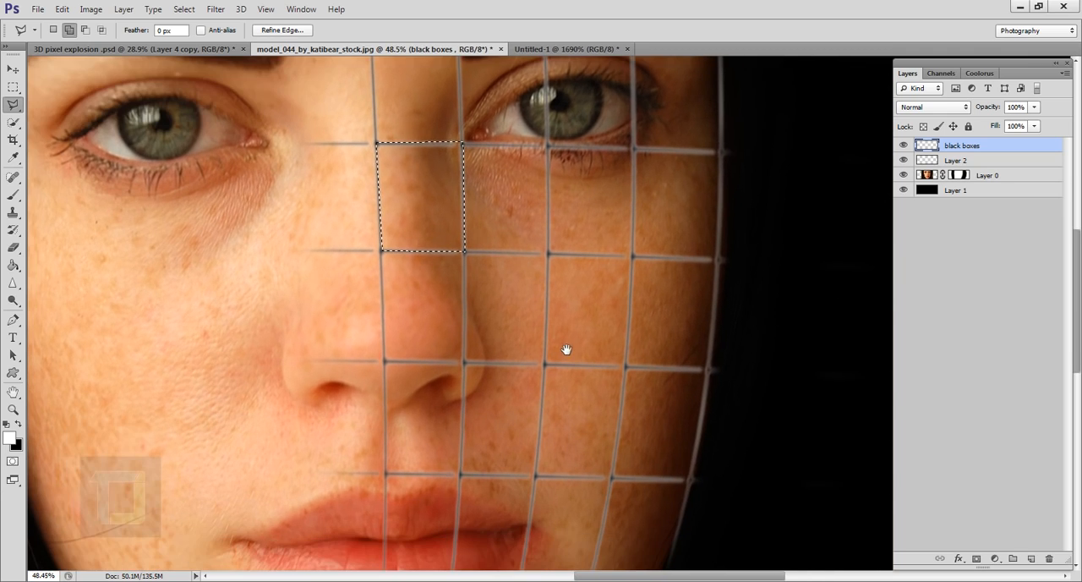
{"action": "left_click", "coordinate": [548, 254]}
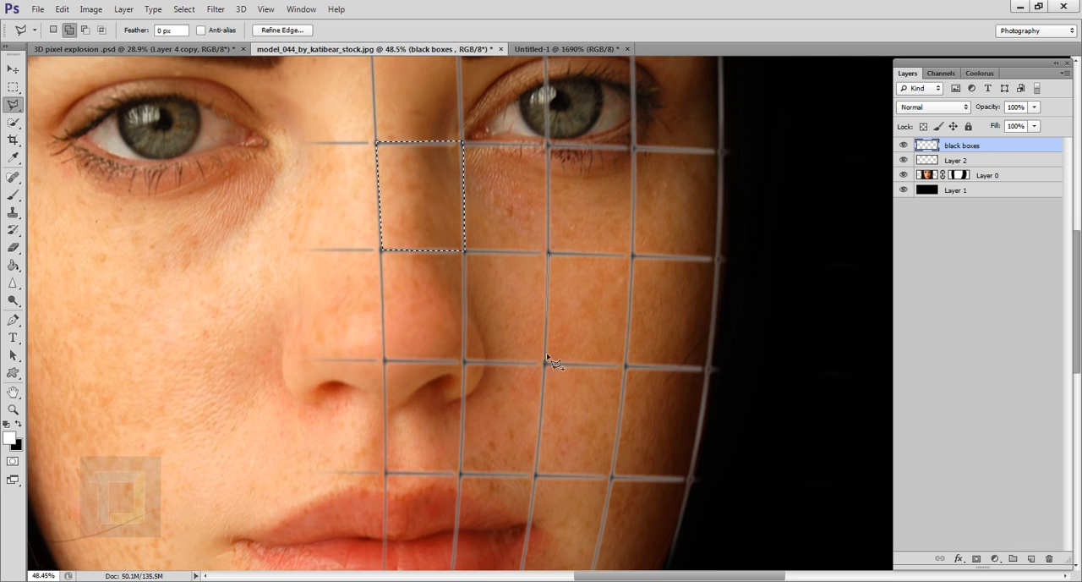
{"action": "left_click", "coordinate": [536, 475]}
{"action": "left_click", "coordinate": [611, 478]}
{"action": "left_click", "coordinate": [626, 368]}
{"action": "left_click", "coordinate": [633, 255]}
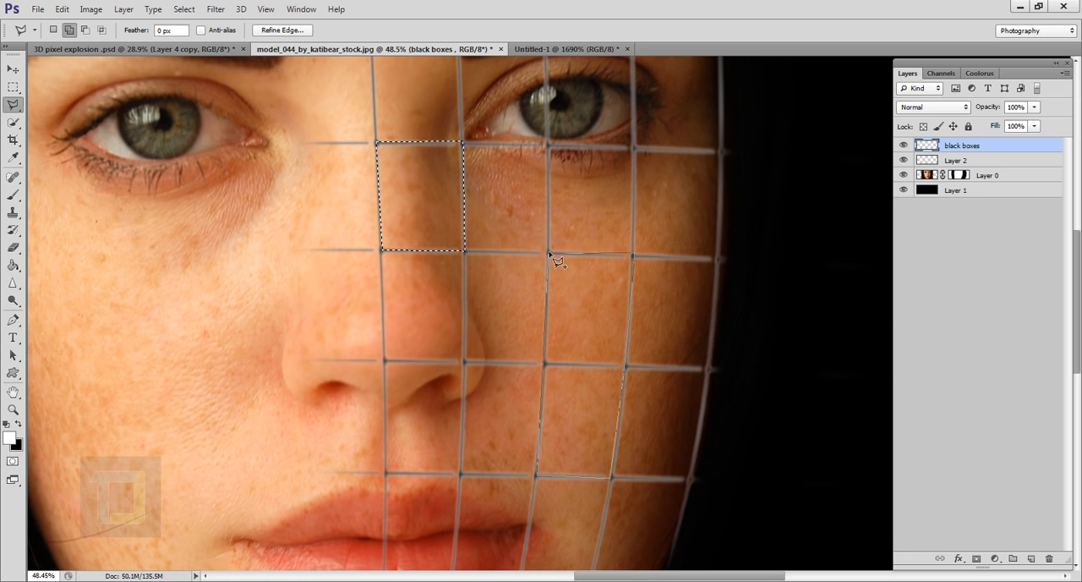
{"action": "left_click", "coordinate": [549, 252]}
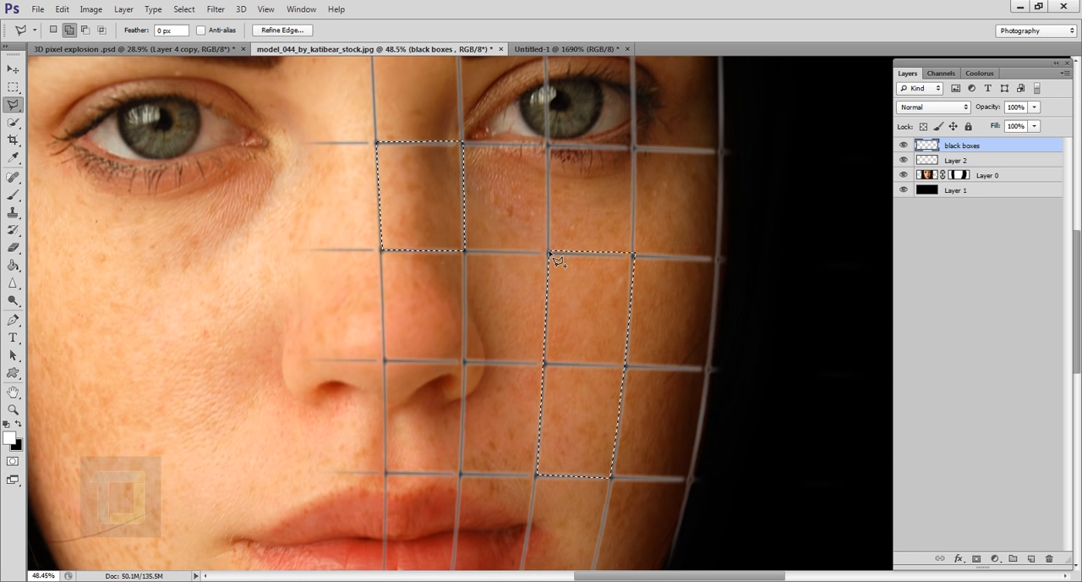
Step: Add the grid cell on the chin just below the corner of the lips to the selection, discarding the stray lasso point
{"action": "scroll", "coordinate": [597, 373], "scroll_direction": "down", "scroll_amount": 3}
{"action": "left_click_drag", "start_coordinate": [532, 357], "coordinate": [508, 218]}
{"action": "scroll", "coordinate": [536, 341], "scroll_direction": "up", "scroll_amount": 3}
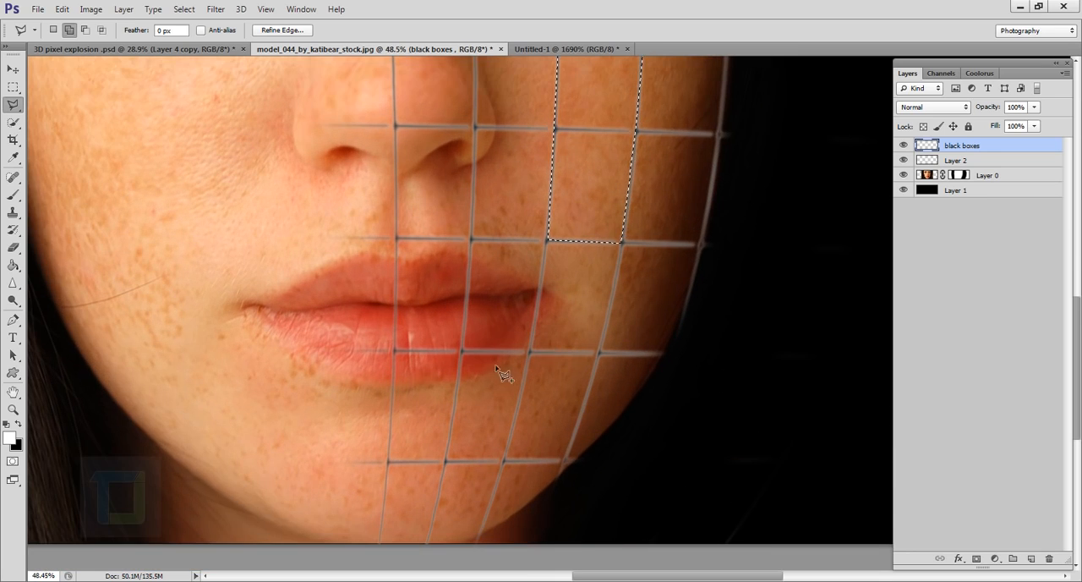
{"action": "left_click", "coordinate": [462, 350]}
{"action": "left_click", "coordinate": [445, 461]}
{"action": "left_click", "coordinate": [504, 460]}
{"action": "left_click", "coordinate": [531, 351]}
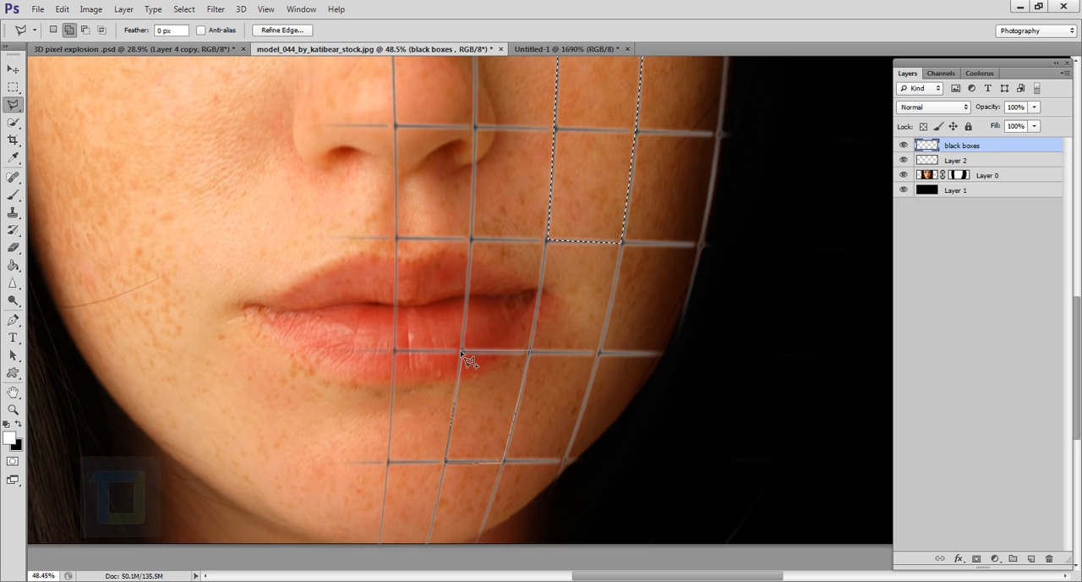
{"action": "left_click", "coordinate": [462, 350]}
{"action": "left_click", "coordinate": [462, 350]}
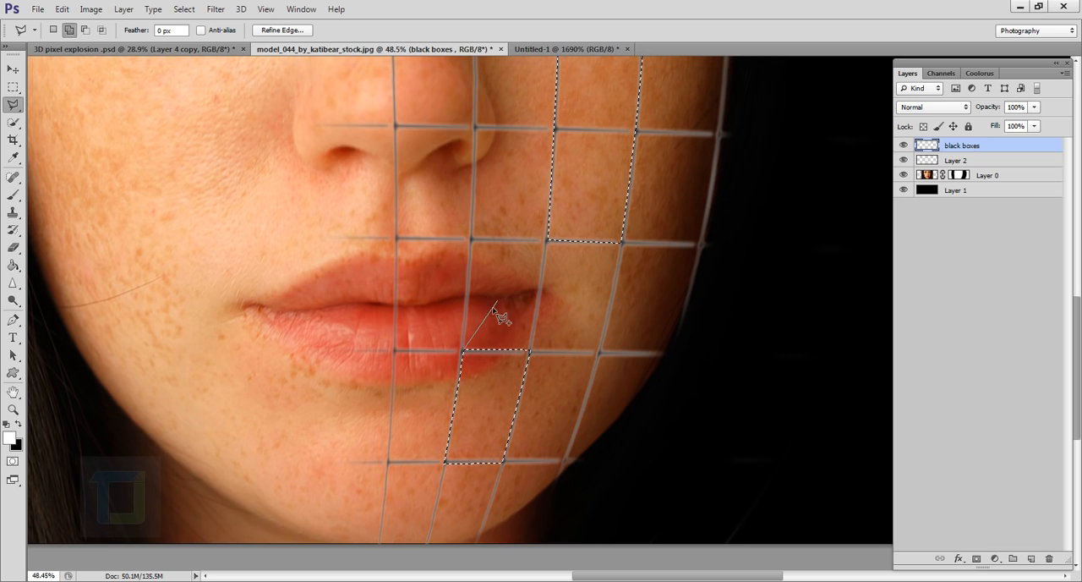
{"action": "key", "text": "BackSpace"}
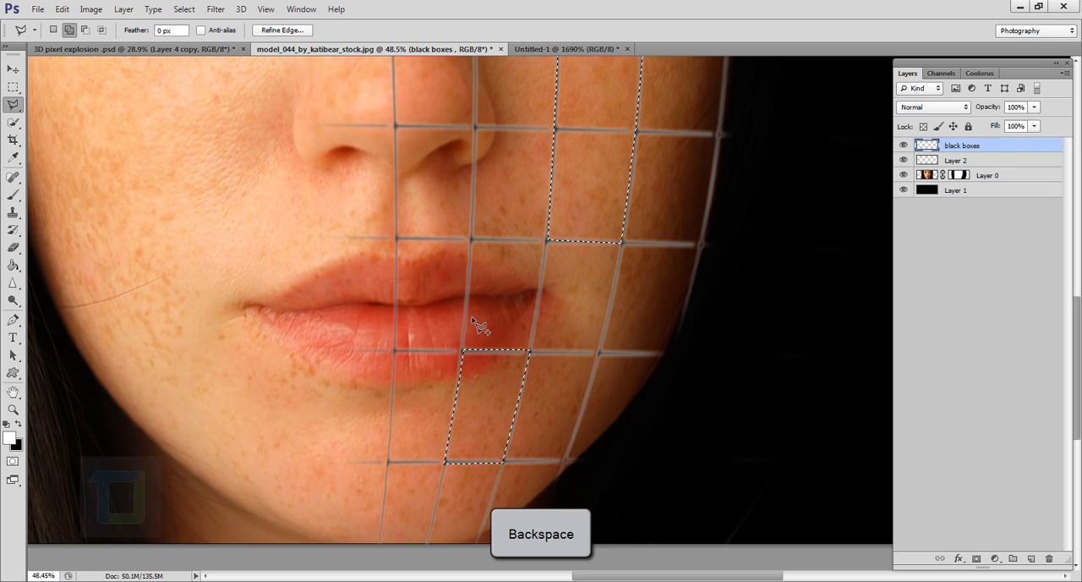
Step: Add the grid cell over the eyebrow on the gridded side of the face to the selection
{"action": "scroll", "coordinate": [483, 327], "scroll_direction": "down", "scroll_amount": 2}
{"action": "left_click_drag", "start_coordinate": [561, 152], "coordinate": [553, 388]}
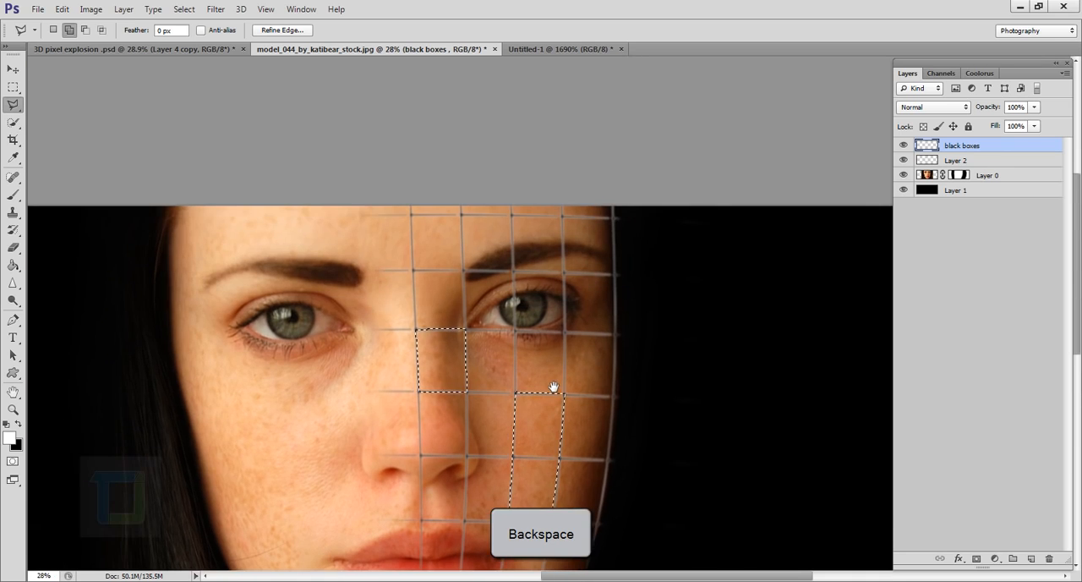
{"action": "scroll", "coordinate": [522, 288], "scroll_direction": "up", "scroll_amount": 3}
{"action": "left_click_drag", "start_coordinate": [547, 257], "coordinate": [541, 279]}
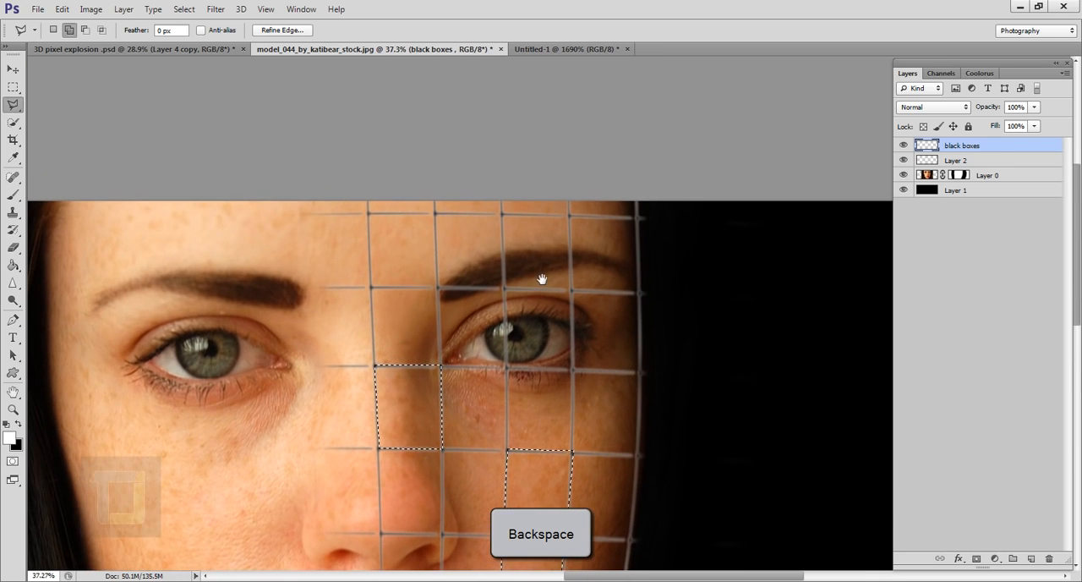
{"action": "left_click", "coordinate": [504, 216]}
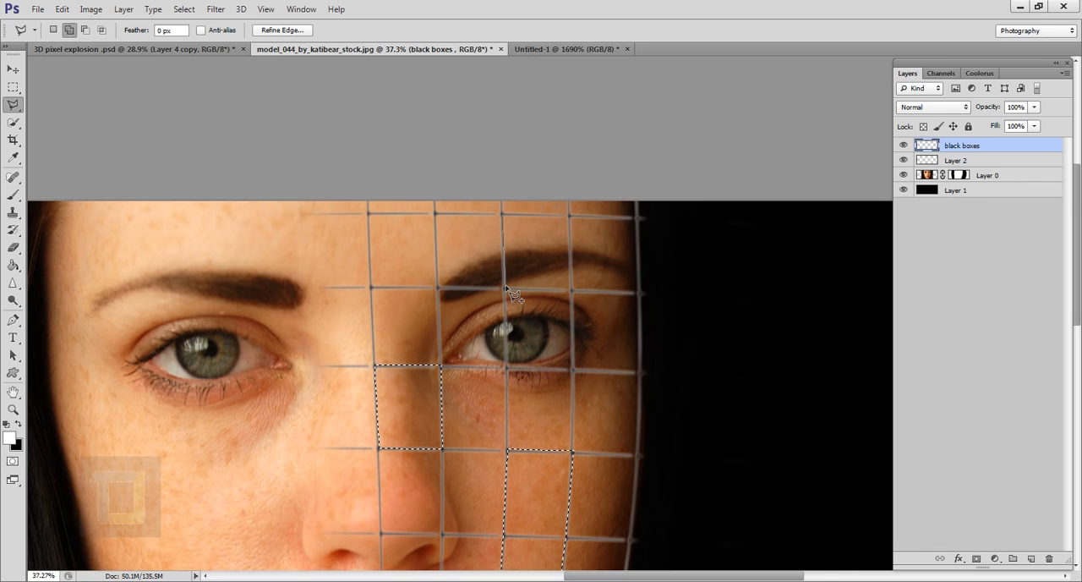
{"action": "scroll", "coordinate": [507, 290], "scroll_direction": "up", "scroll_amount": 1}
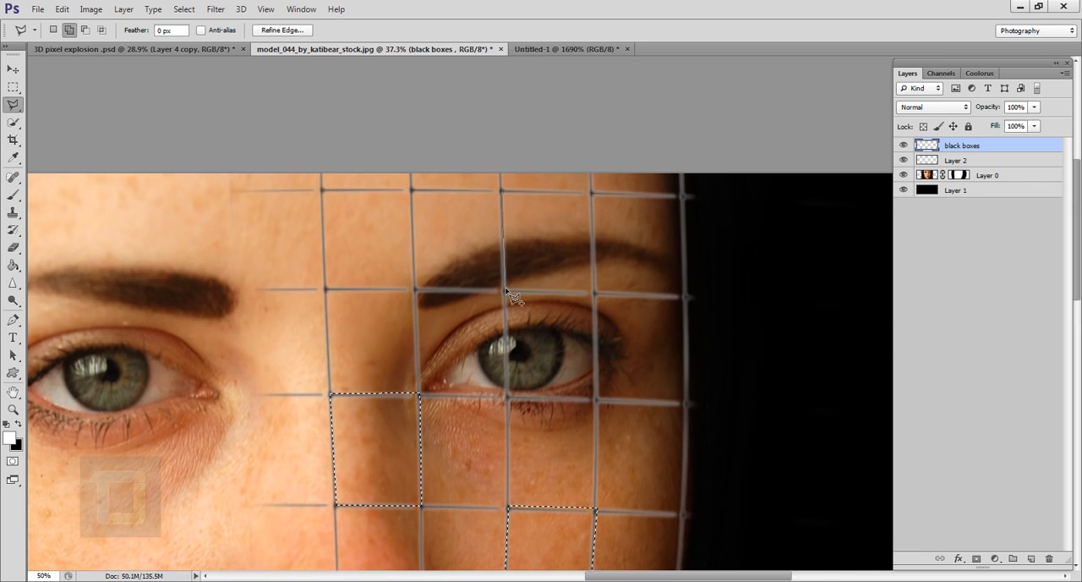
{"action": "left_click", "coordinate": [506, 291]}
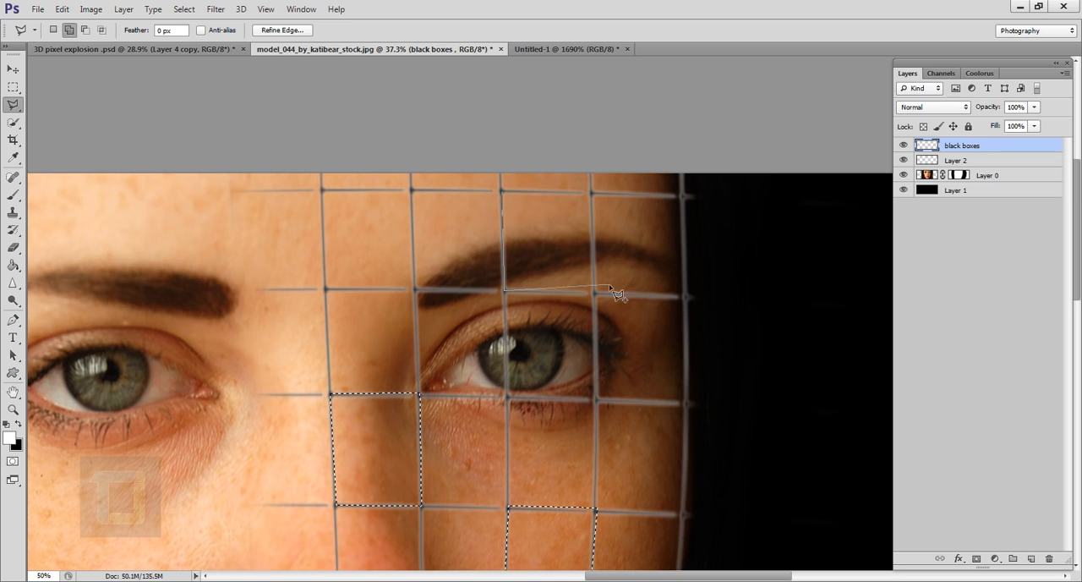
{"action": "left_click", "coordinate": [595, 294]}
{"action": "left_click", "coordinate": [592, 191]}
{"action": "left_click", "coordinate": [504, 193]}
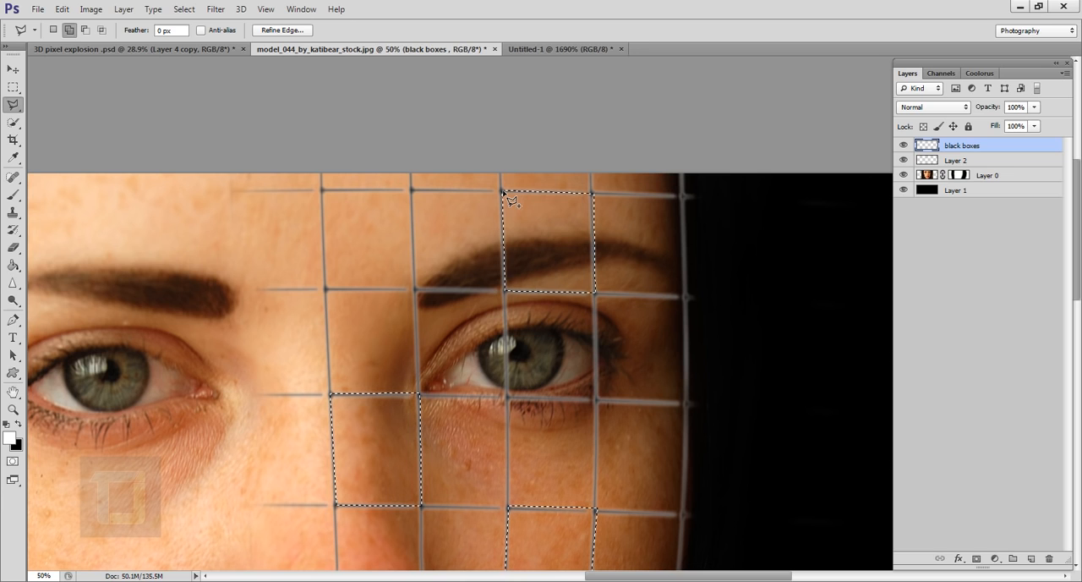
Step: Add the narrow partial grid cell at the outer jaw edge, level with the selected chin cell, to the selection
{"action": "left_click", "coordinate": [502, 192]}
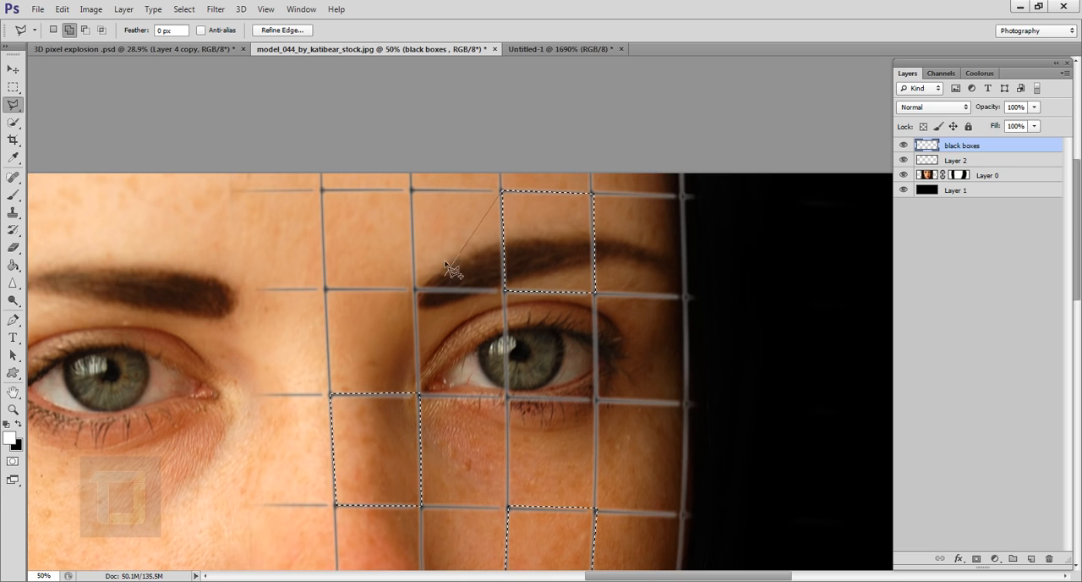
{"action": "key", "text": "Escape"}
{"action": "left_click_drag", "start_coordinate": [517, 456], "coordinate": [492, 279]}
{"action": "mouse_move", "coordinate": [506, 387]}
{"action": "left_mouse_down"}
{"action": "mouse_move", "coordinate": [475, 378]}
{"action": "mouse_move", "coordinate": [469, 171]}
{"action": "mouse_move", "coordinate": [459, 296]}
{"action": "left_mouse_up"}
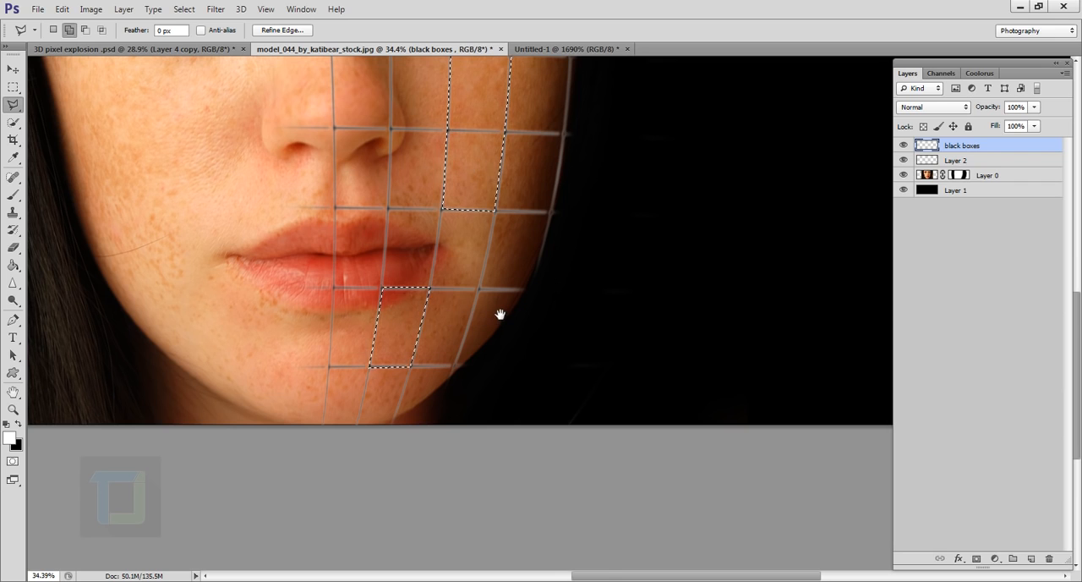
{"action": "scroll", "coordinate": [492, 306], "scroll_direction": "up", "scroll_amount": 3}
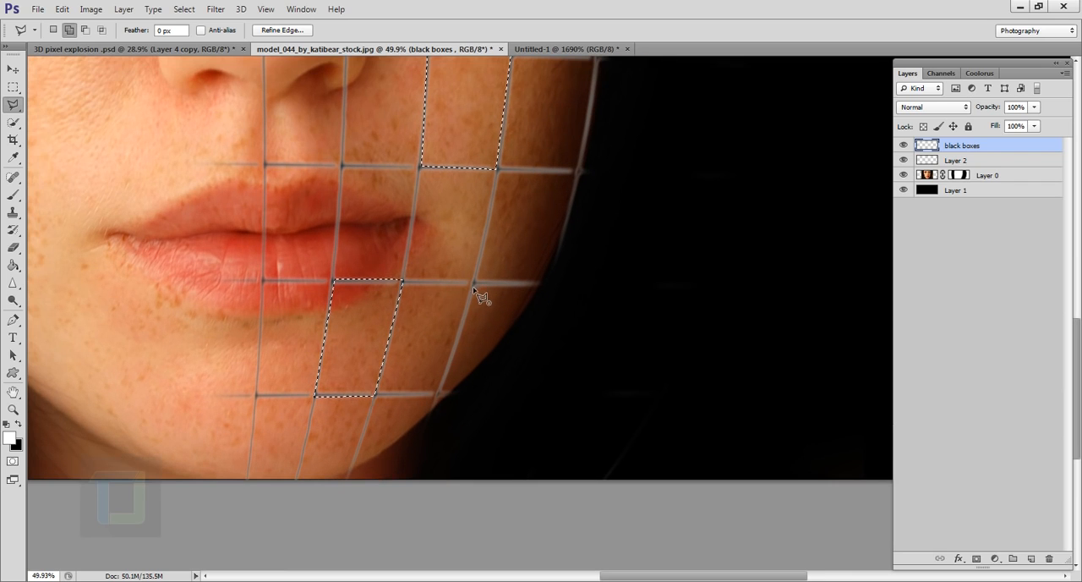
{"action": "left_click", "coordinate": [438, 393]}
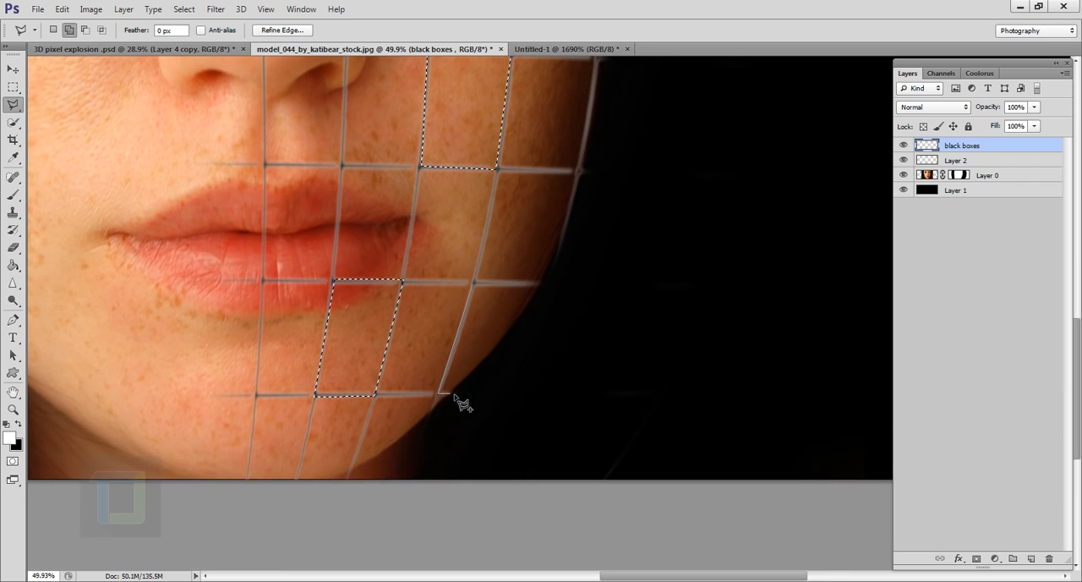
{"action": "left_click", "coordinate": [454, 393]}
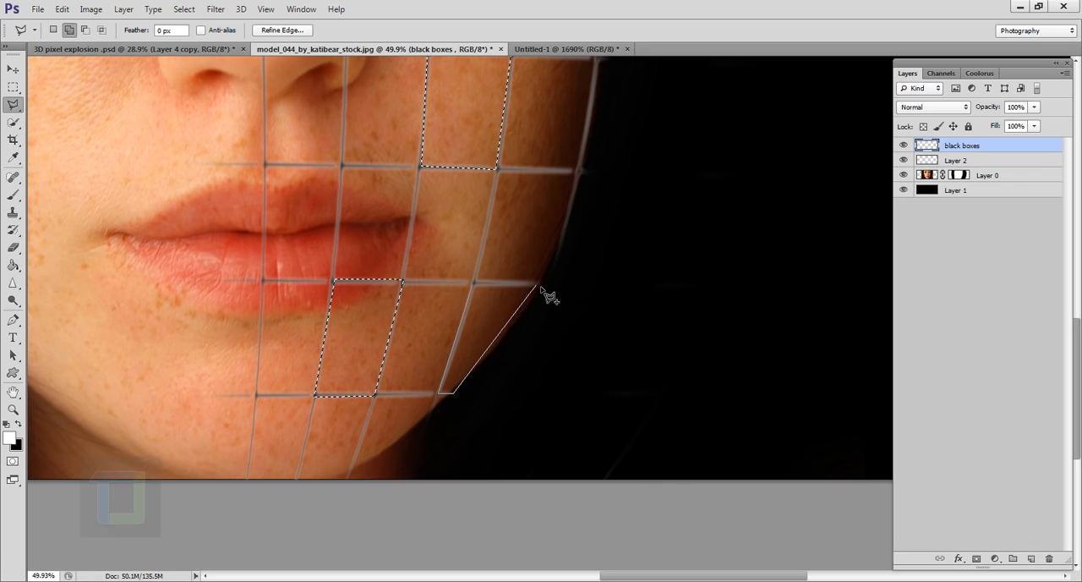
{"action": "left_click", "coordinate": [540, 286]}
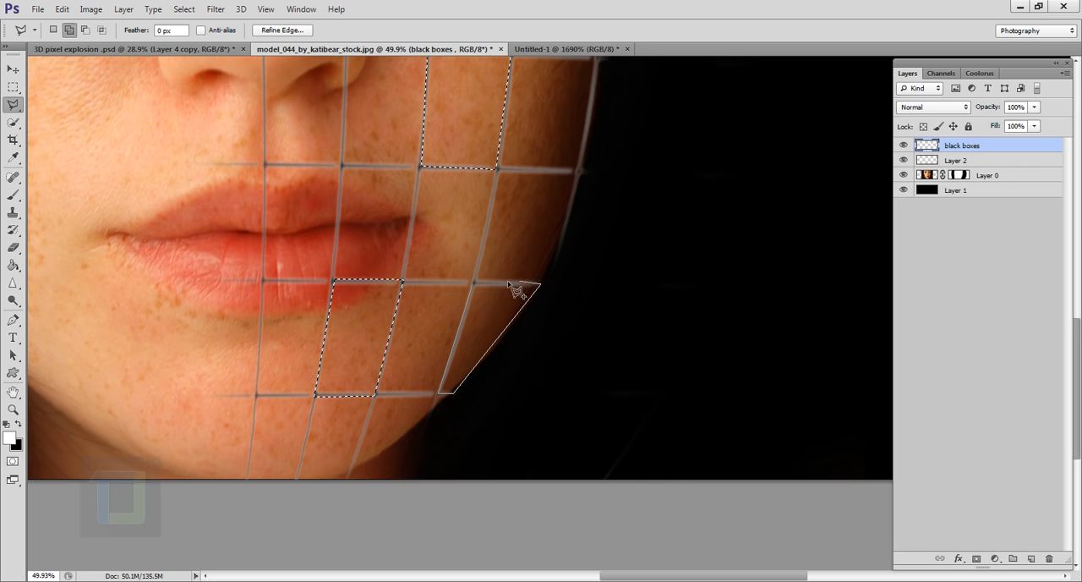
{"action": "double_click", "coordinate": [473, 283]}
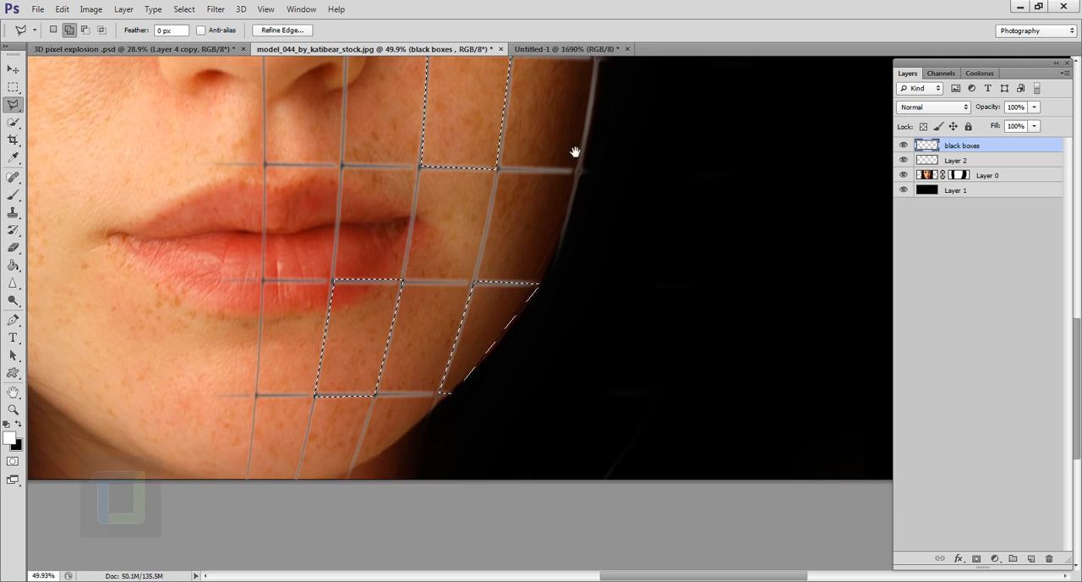
Step: Examine the gridded side of the face from the eyebrow down to the lips for another cell to select
{"action": "left_click_drag", "start_coordinate": [575, 152], "coordinate": [496, 518]}
{"action": "left_click_drag", "start_coordinate": [523, 259], "coordinate": [513, 387]}
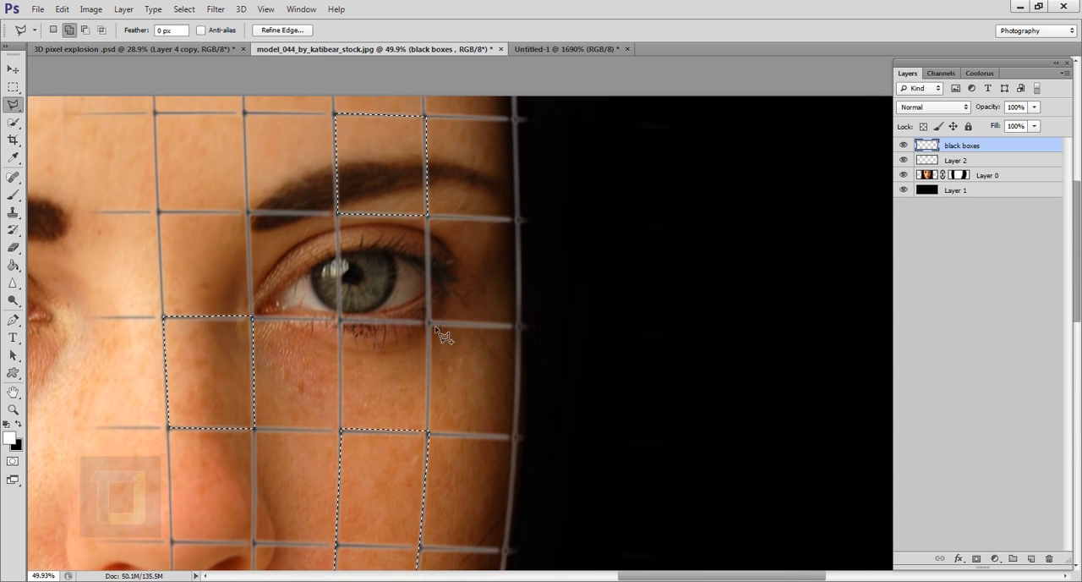
{"action": "left_click_drag", "start_coordinate": [485, 428], "coordinate": [481, 169]}
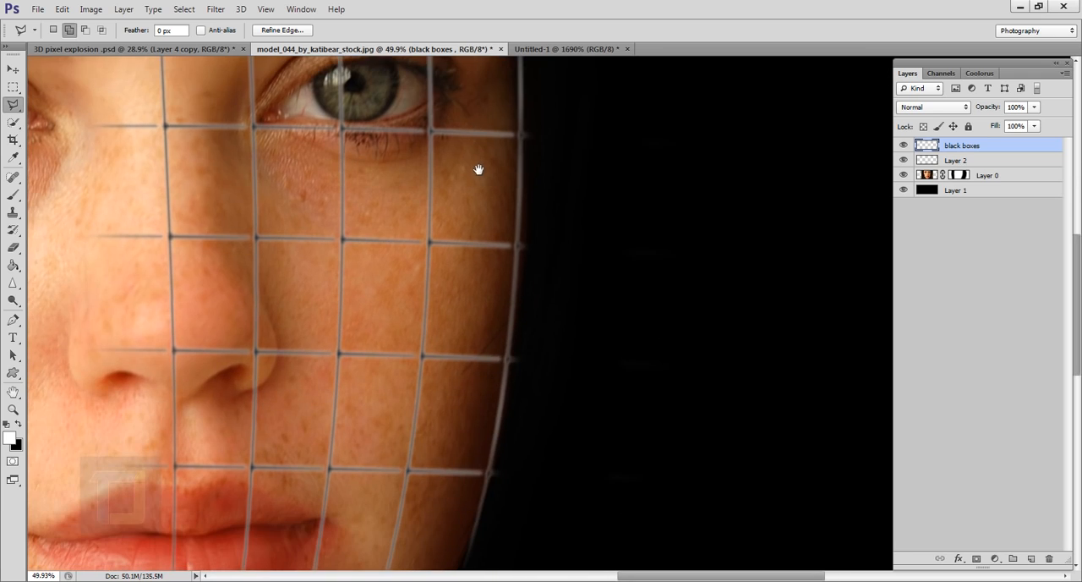
{"action": "left_click_drag", "start_coordinate": [471, 411], "coordinate": [471, 174]}
{"action": "left_click_drag", "start_coordinate": [450, 325], "coordinate": [445, 466]}
{"action": "left_click_drag", "start_coordinate": [456, 395], "coordinate": [457, 301]}
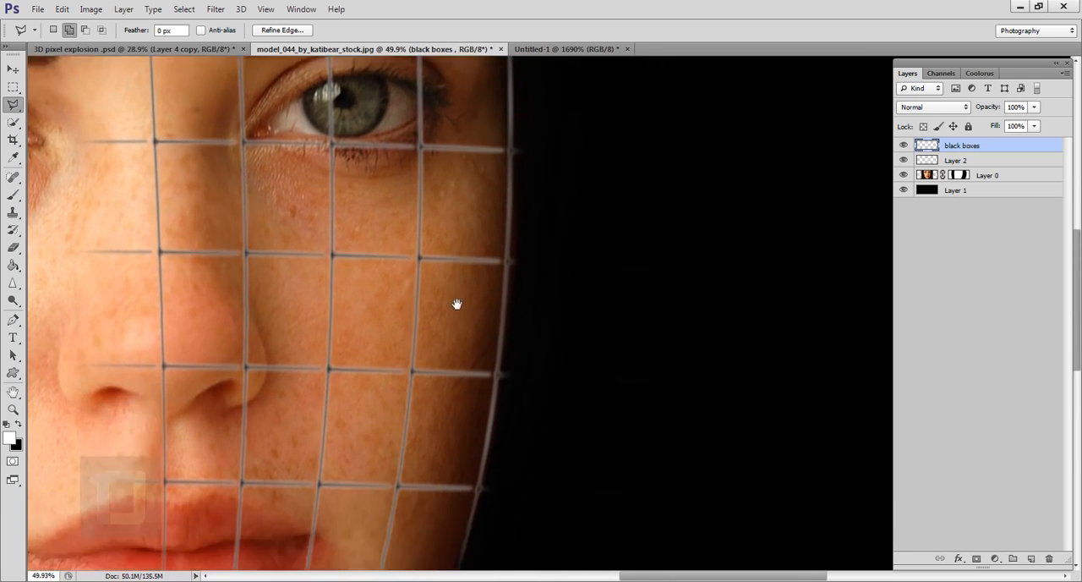
{"action": "left_click_drag", "start_coordinate": [461, 380], "coordinate": [469, 451]}
{"action": "scroll", "coordinate": [468, 441], "scroll_direction": "down", "scroll_amount": 6}
{"action": "scroll", "coordinate": [516, 291], "scroll_direction": "up", "scroll_amount": 2}
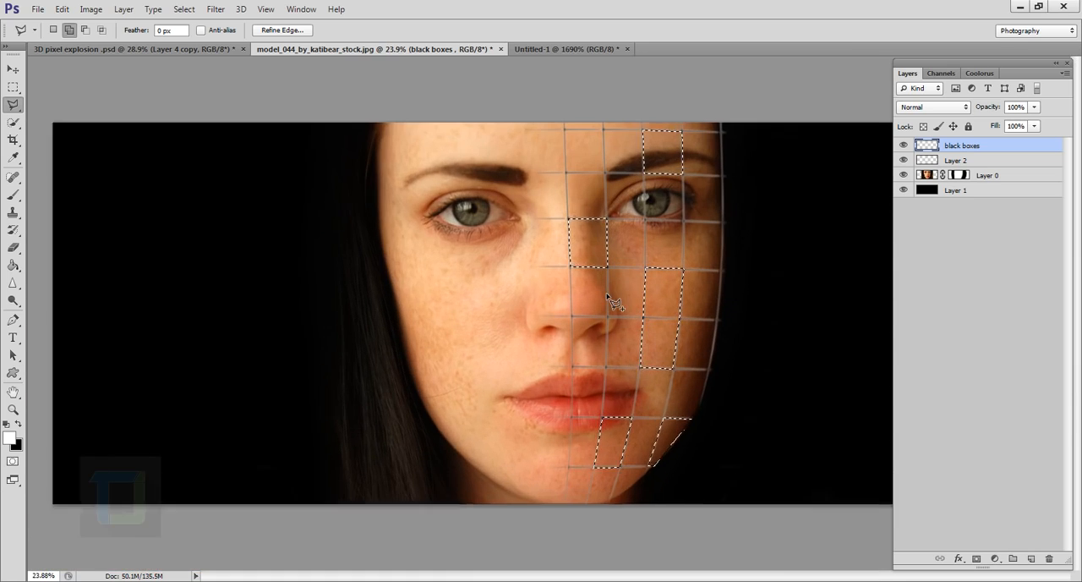
{"action": "scroll", "coordinate": [645, 192], "scroll_direction": "up", "scroll_amount": 3}
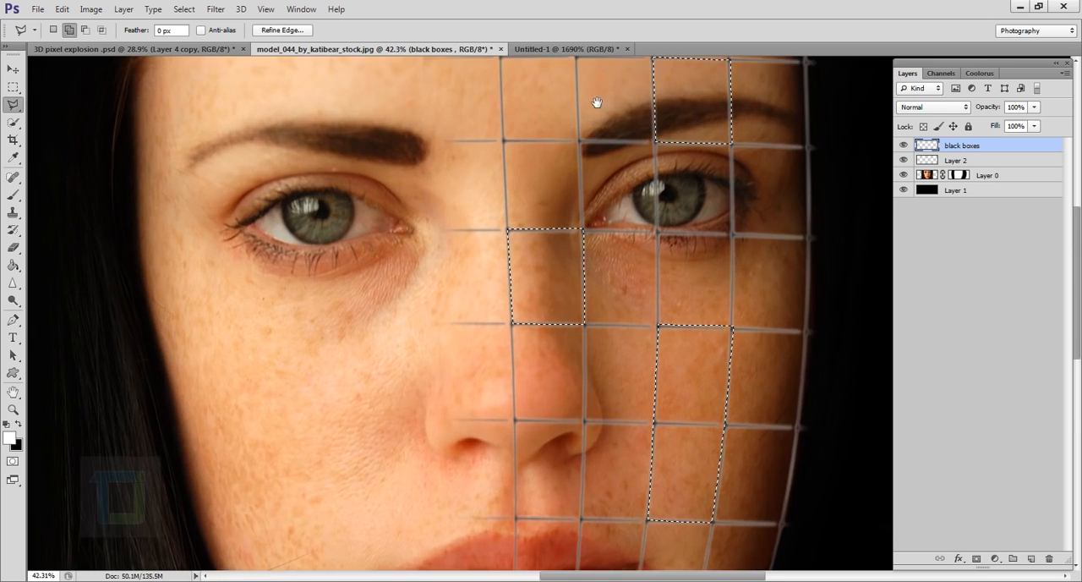
{"action": "left_click_drag", "start_coordinate": [597, 104], "coordinate": [592, 201]}
{"action": "scroll", "coordinate": [559, 295], "scroll_direction": "down", "scroll_amount": 2}
{"action": "scroll", "coordinate": [563, 434], "scroll_direction": "up", "scroll_amount": 2}
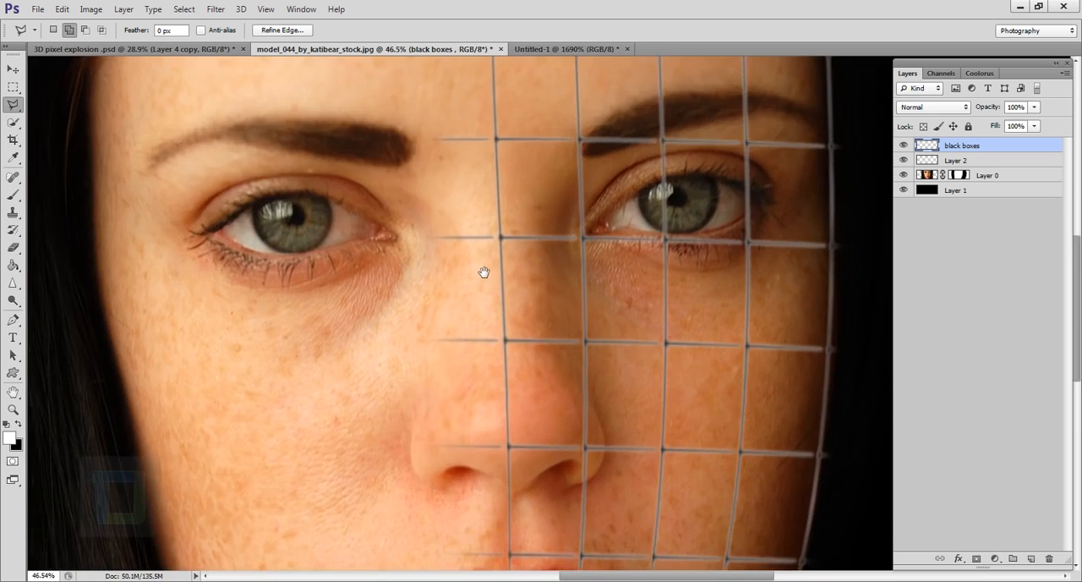
{"action": "scroll", "coordinate": [483, 269], "scroll_direction": "down", "scroll_amount": 5}
{"action": "scroll", "coordinate": [483, 270], "scroll_direction": "down", "scroll_amount": 2}
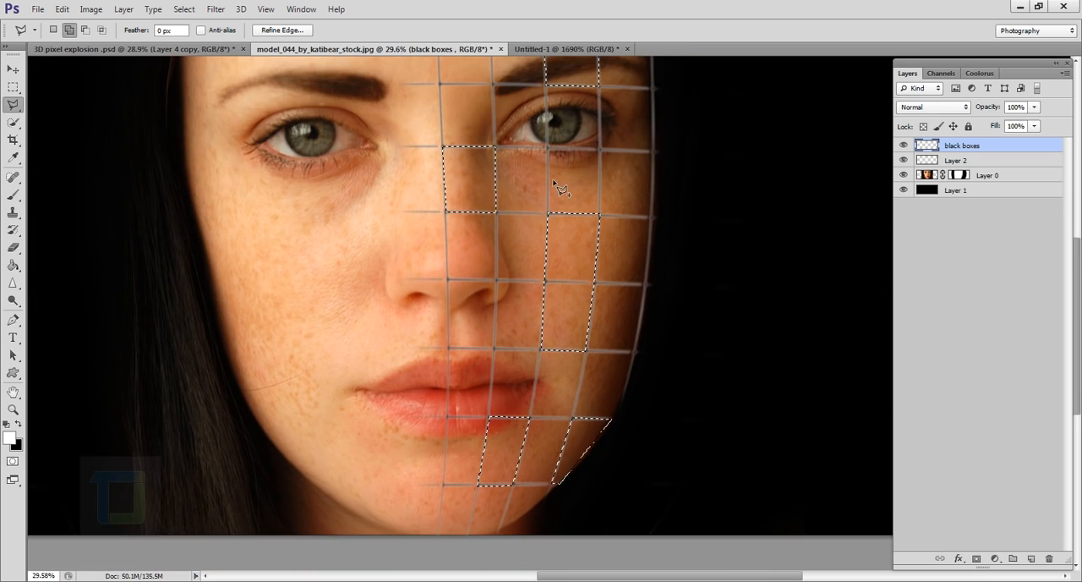
Step: Add the grid cell between the nose tip and the upper lip to the selection by tracing its four corners
{"action": "scroll", "coordinate": [387, 327], "scroll_direction": "up", "scroll_amount": 1}
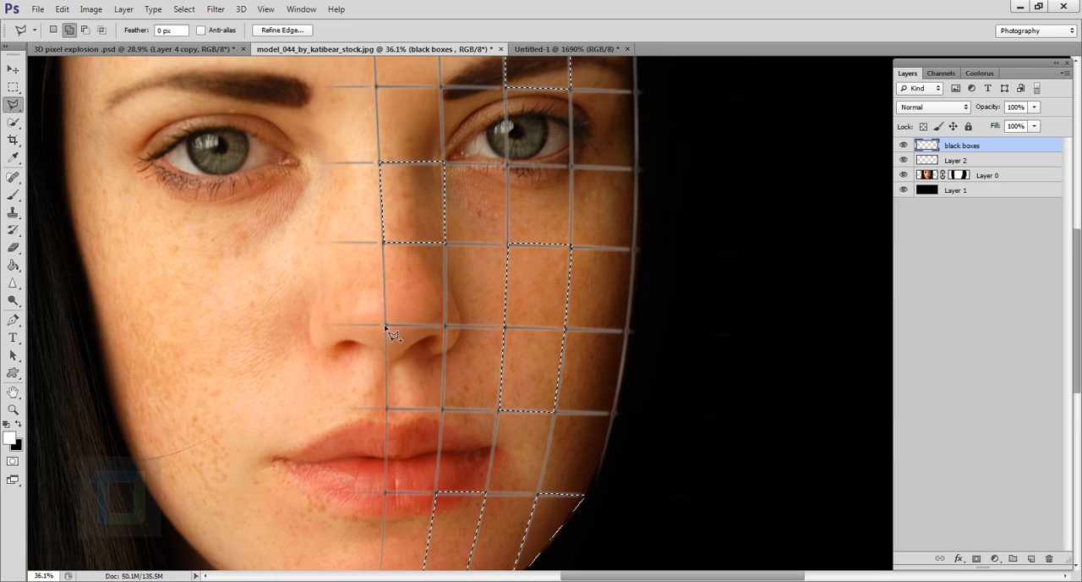
{"action": "left_click", "coordinate": [386, 327]}
{"action": "left_click", "coordinate": [386, 410]}
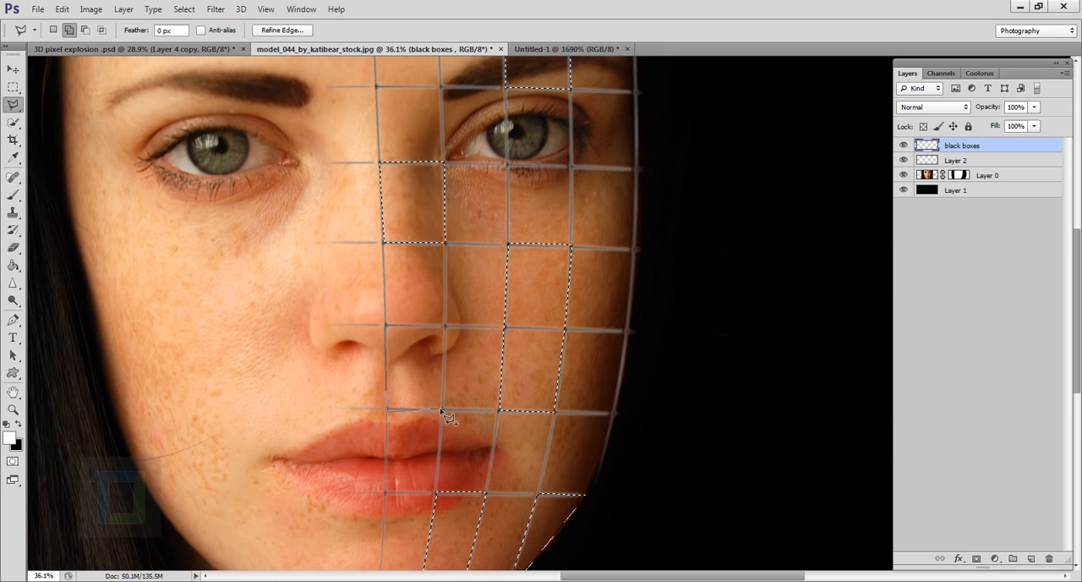
{"action": "left_click", "coordinate": [442, 409]}
{"action": "left_click", "coordinate": [442, 325]}
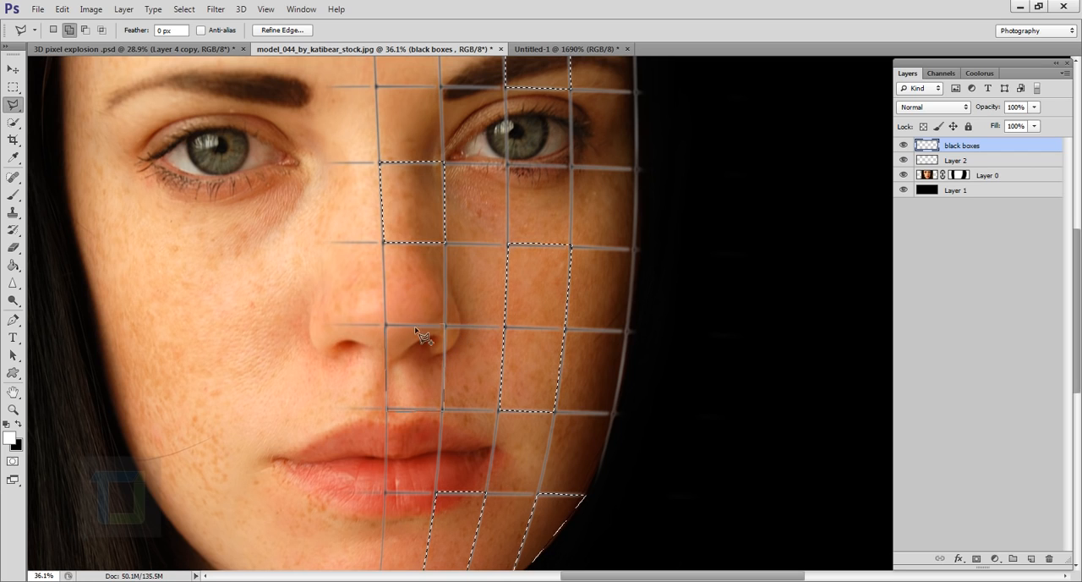
{"action": "left_click", "coordinate": [386, 326]}
Step: Swap the foreground and background colors and fill all selected cells with black on the black boxes layer
{"action": "scroll", "coordinate": [597, 400], "scroll_direction": "down", "scroll_amount": 3}
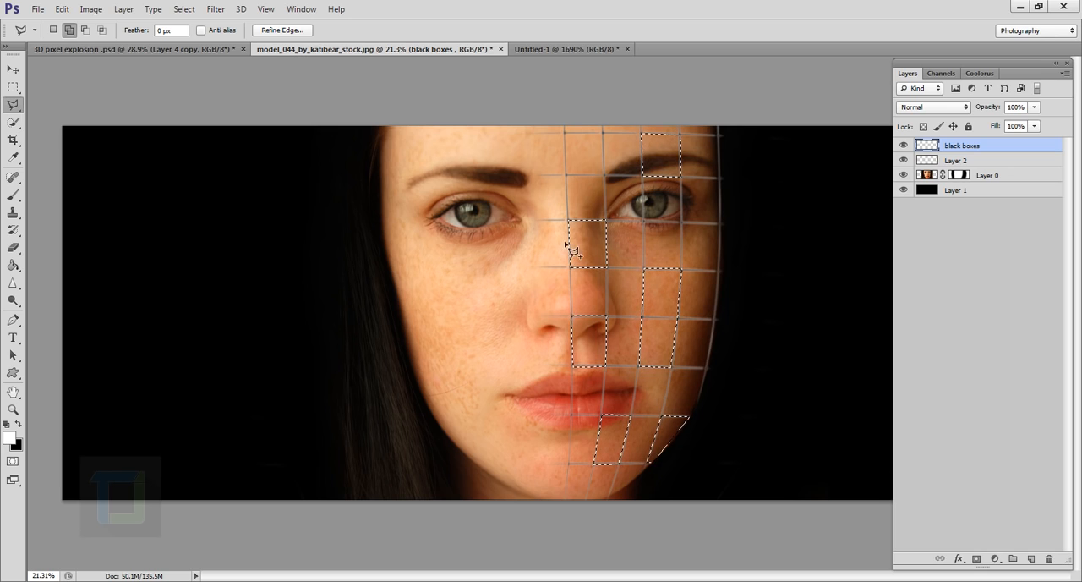
{"action": "left_click", "coordinate": [69, 31]}
{"action": "left_click", "coordinate": [19, 423]}
{"action": "key", "text": "alt+BackSpace"}
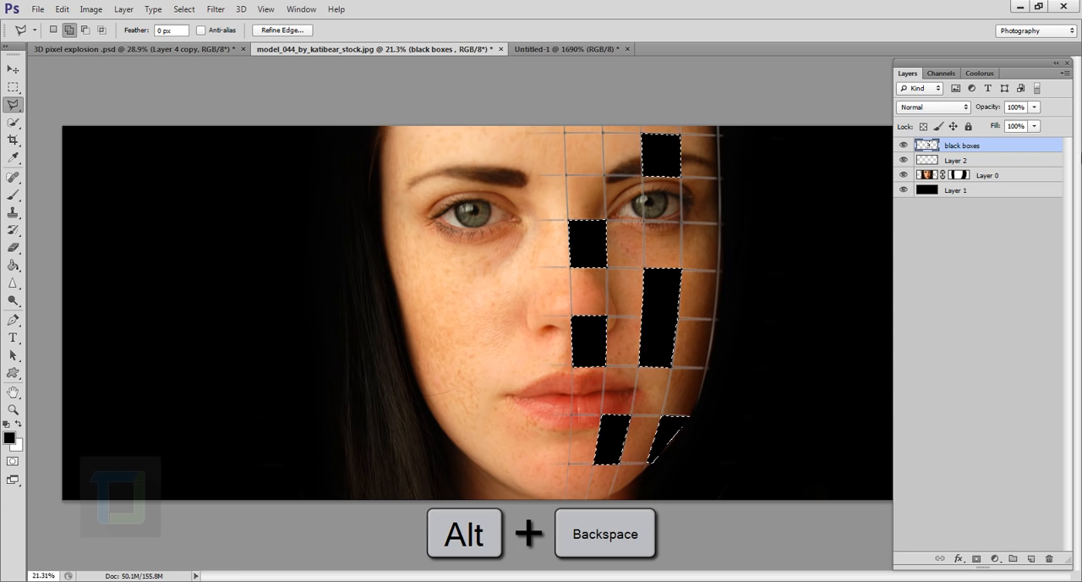
Step: Copy the selected cells from the portrait image on Layer 0 to a new layer
{"action": "left_click", "coordinate": [930, 175]}
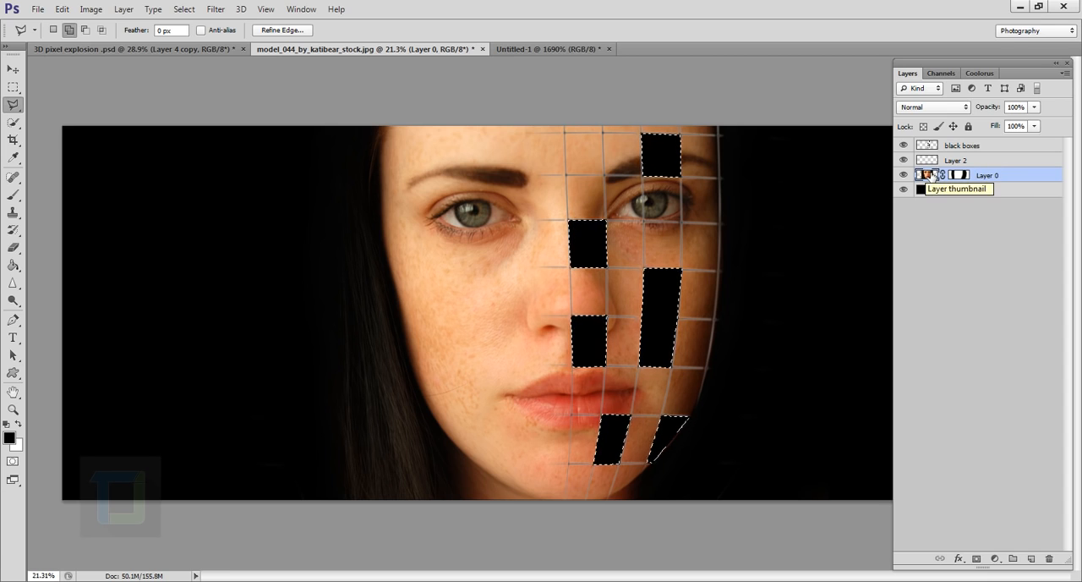
{"action": "key", "text": "ctrl+j"}
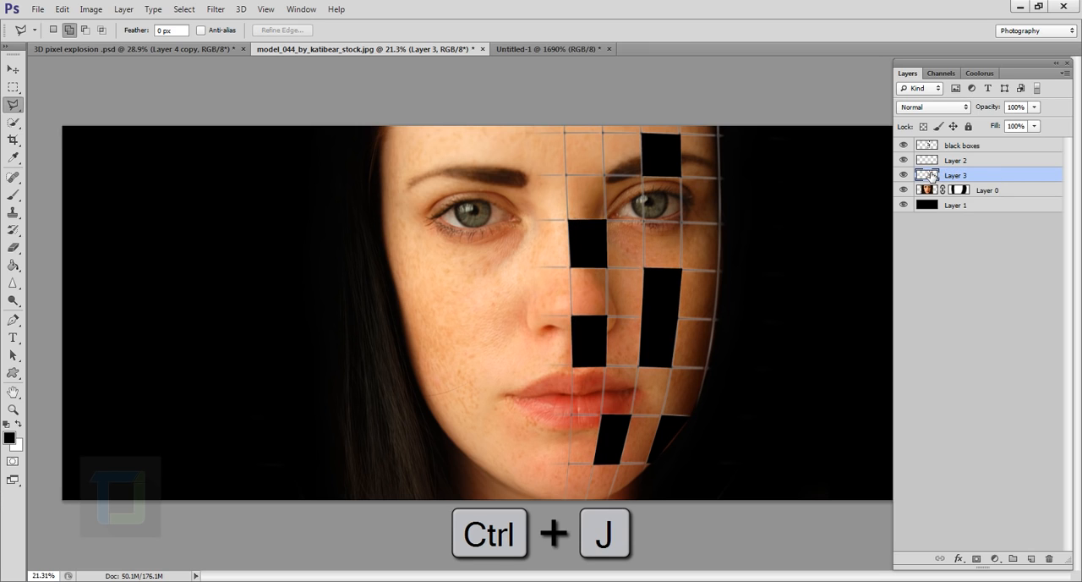
Step: Check the copied face pieces in isolation by temporarily hiding the other layers, and compare them with the black boxes
{"action": "left_click_drag", "start_coordinate": [905, 161], "coordinate": [906, 140]}
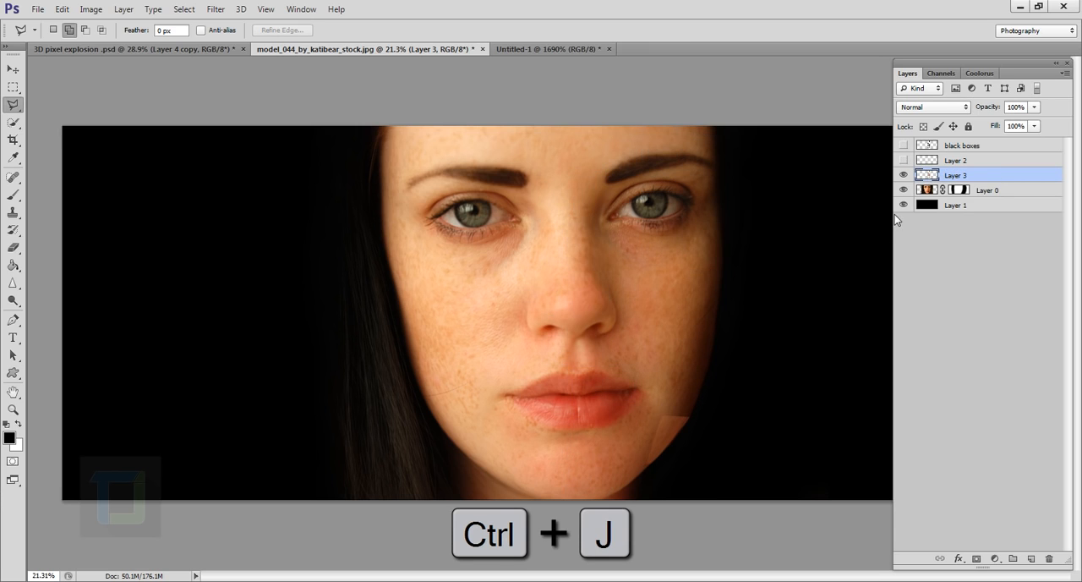
{"action": "left_click_drag", "start_coordinate": [906, 189], "coordinate": [908, 216]}
{"action": "left_click", "coordinate": [904, 176]}
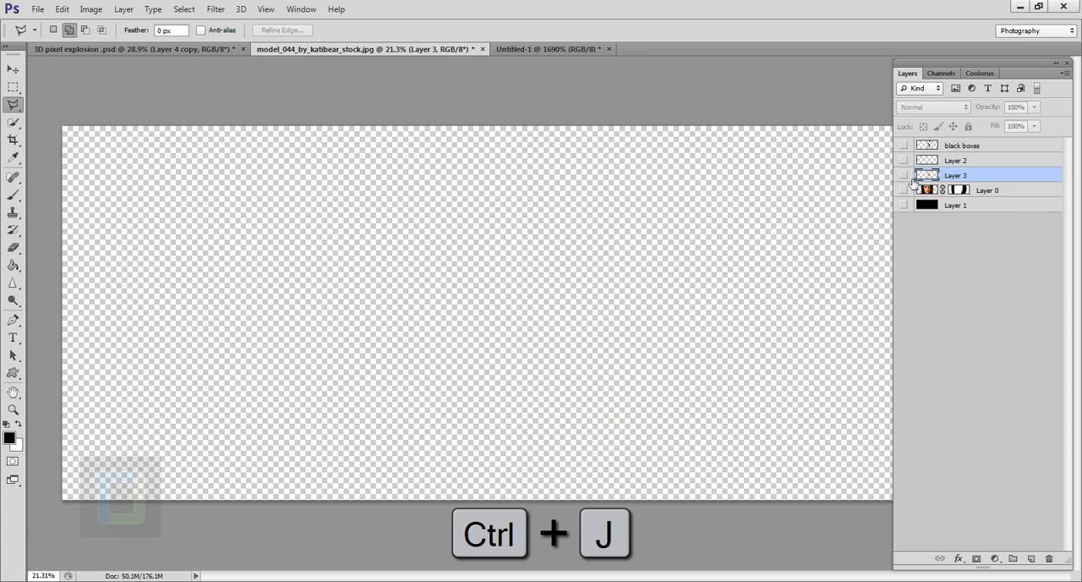
{"action": "left_click", "coordinate": [905, 176]}
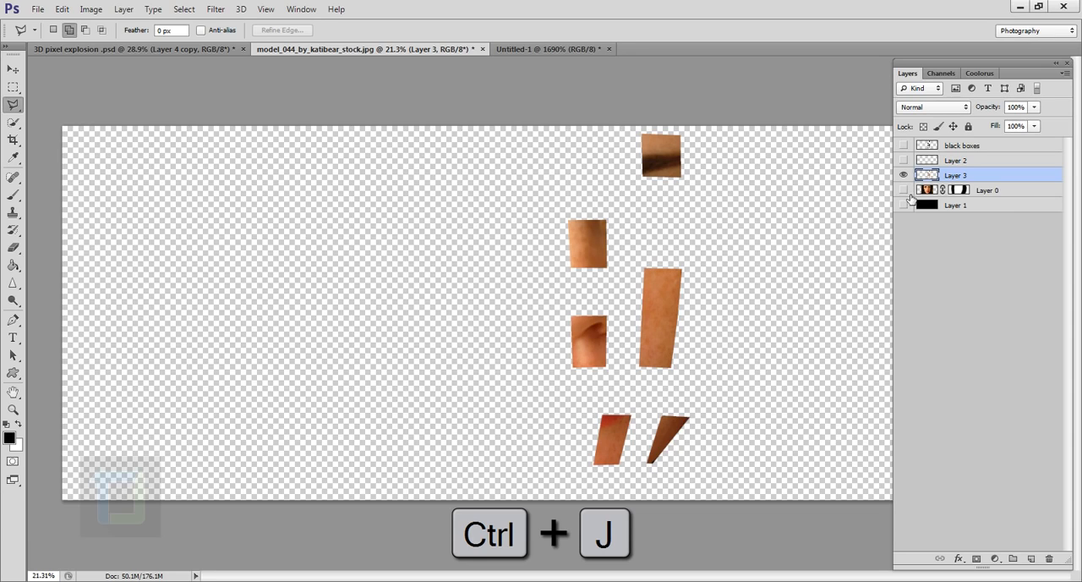
{"action": "left_click", "coordinate": [905, 145]}
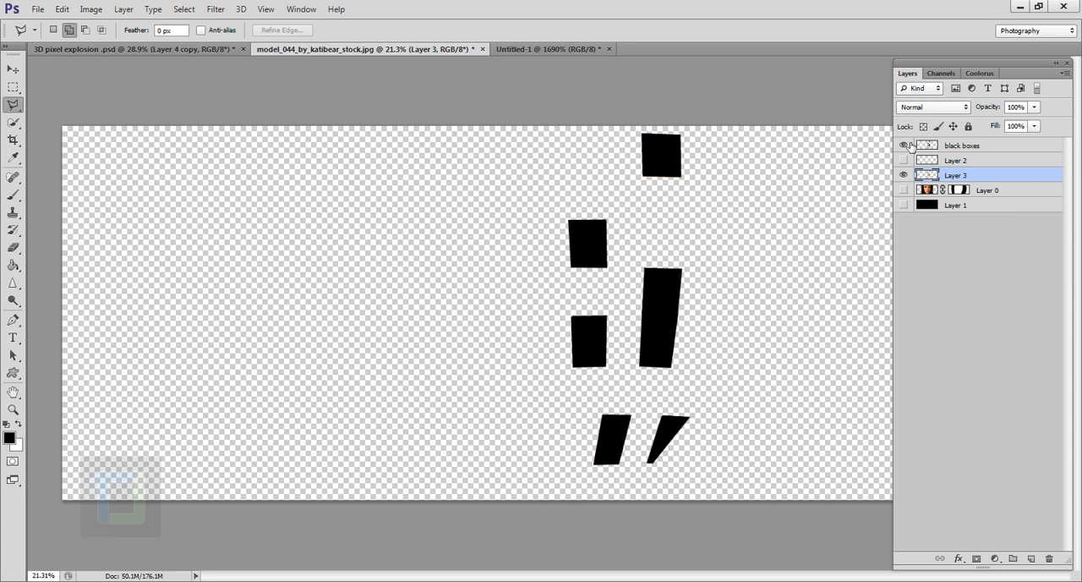
{"action": "left_click", "coordinate": [903, 146]}
{"action": "left_click_drag", "start_coordinate": [903, 191], "coordinate": [903, 205]}
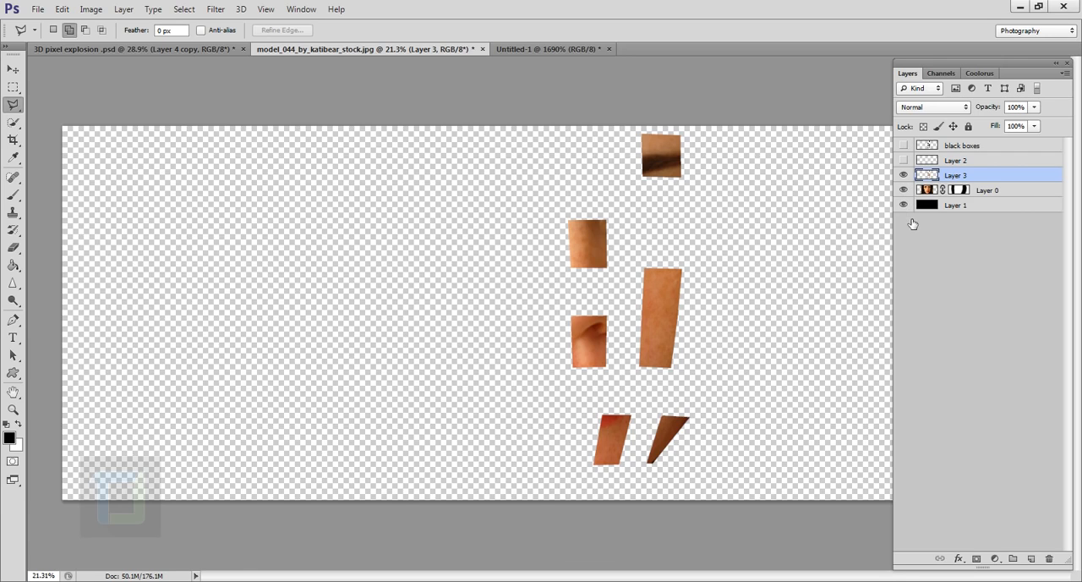
{"action": "left_click", "coordinate": [903, 160]}
{"action": "left_click", "coordinate": [904, 146]}
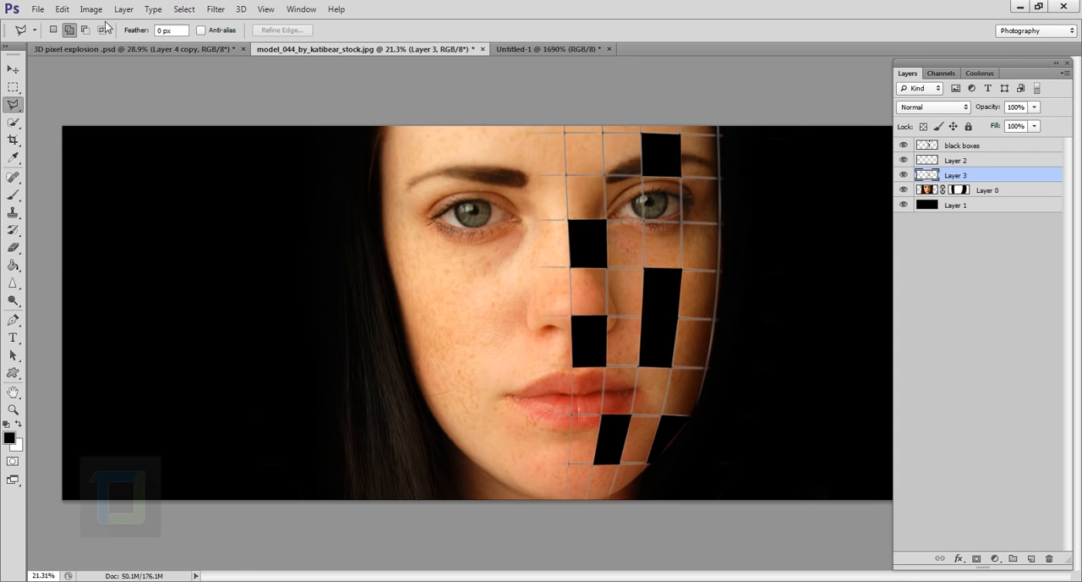
Step: Rename the layer of copied face pieces to "flying boxes" and place it above the black boxes layer
{"action": "left_click", "coordinate": [181, 9]}
{"action": "left_click", "coordinate": [676, 7]}
{"action": "double_click", "coordinate": [960, 177]}
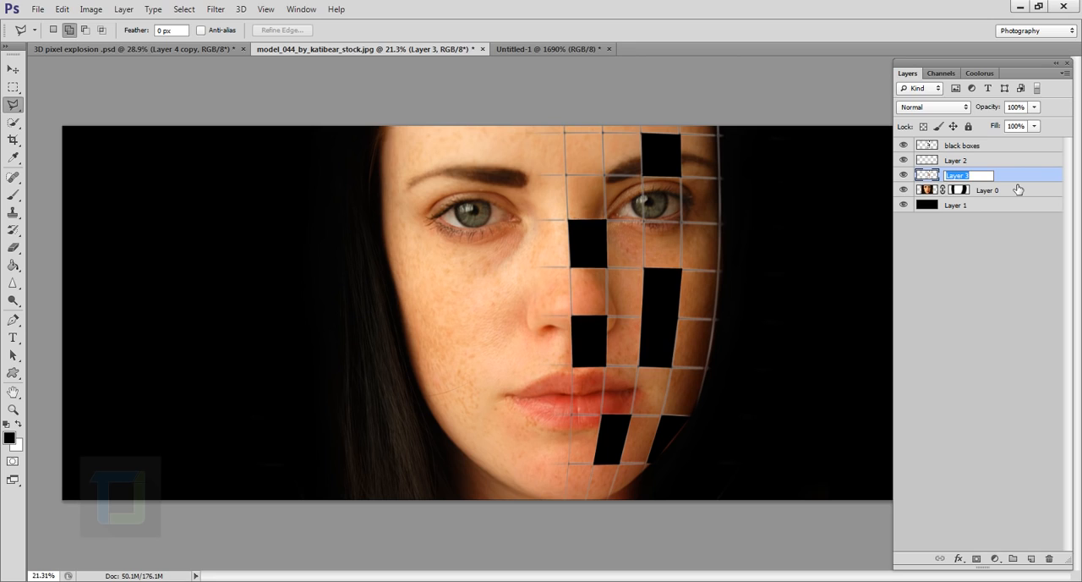
{"action": "type", "text": "flying boes"}
{"action": "key", "text": "Return"}
{"action": "left_click_drag", "start_coordinate": [1003, 180], "coordinate": [998, 147]}
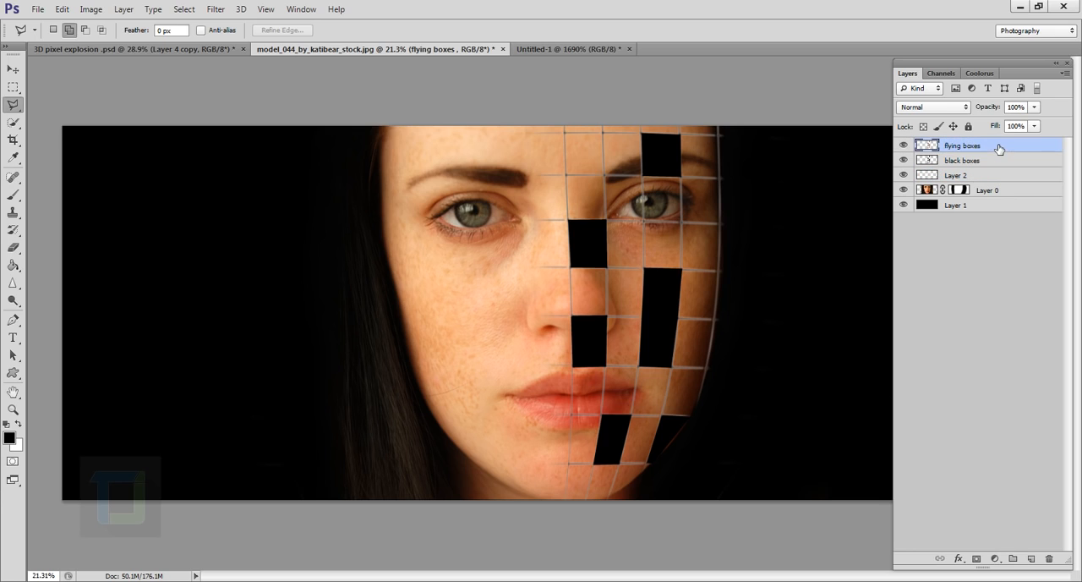
Step: Move the flying boxes straight horizontally about two and a half cell widths outward, toward the black background beside the gridded cheek
{"action": "left_click", "coordinate": [13, 71]}
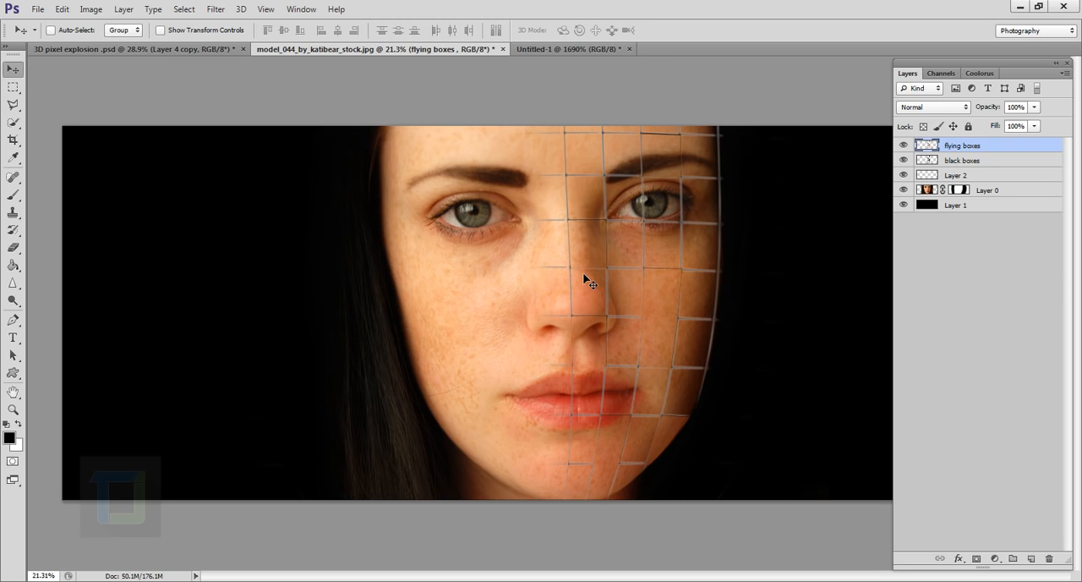
{"action": "key", "text": "shift"}
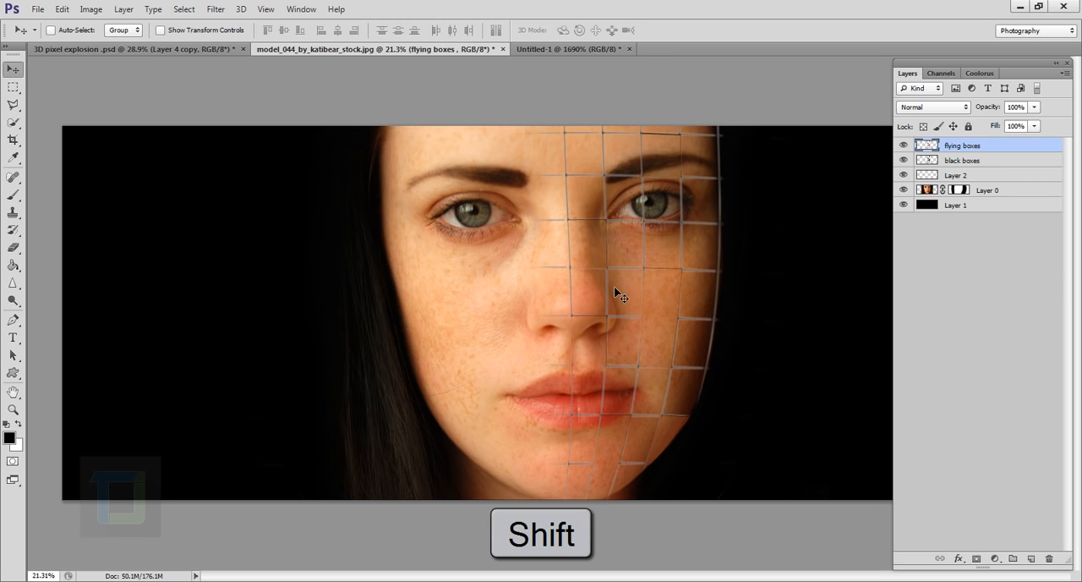
{"action": "left_click_drag", "start_coordinate": [625, 303], "coordinate": [717, 303]}
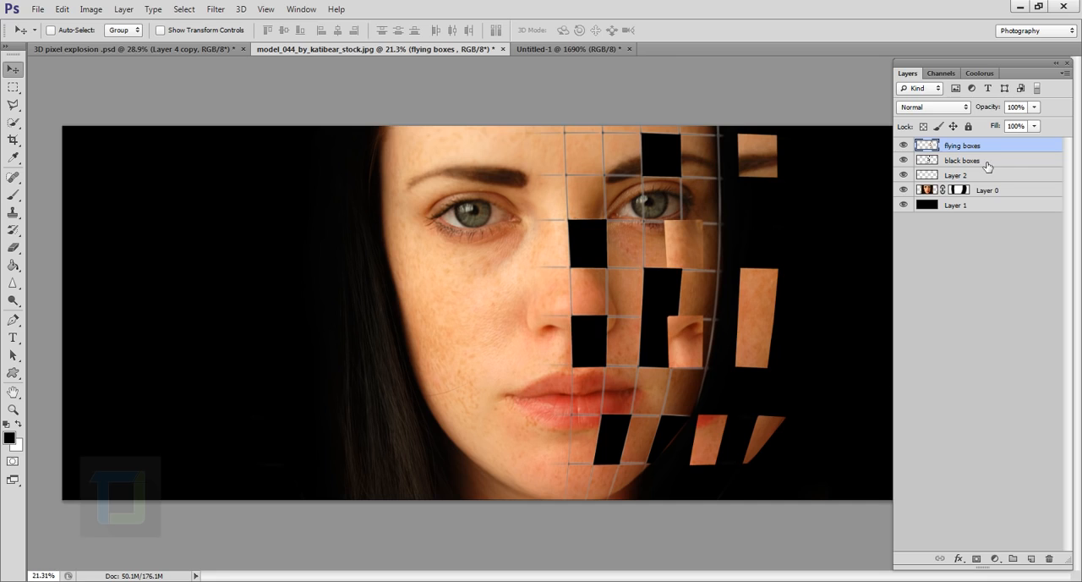
Step: Hide the flying boxes and give the black boxes layer a Bevel & Emboss with depth 399%, size 32 px, angle -13° and altitude 42°
{"action": "left_click", "coordinate": [959, 164]}
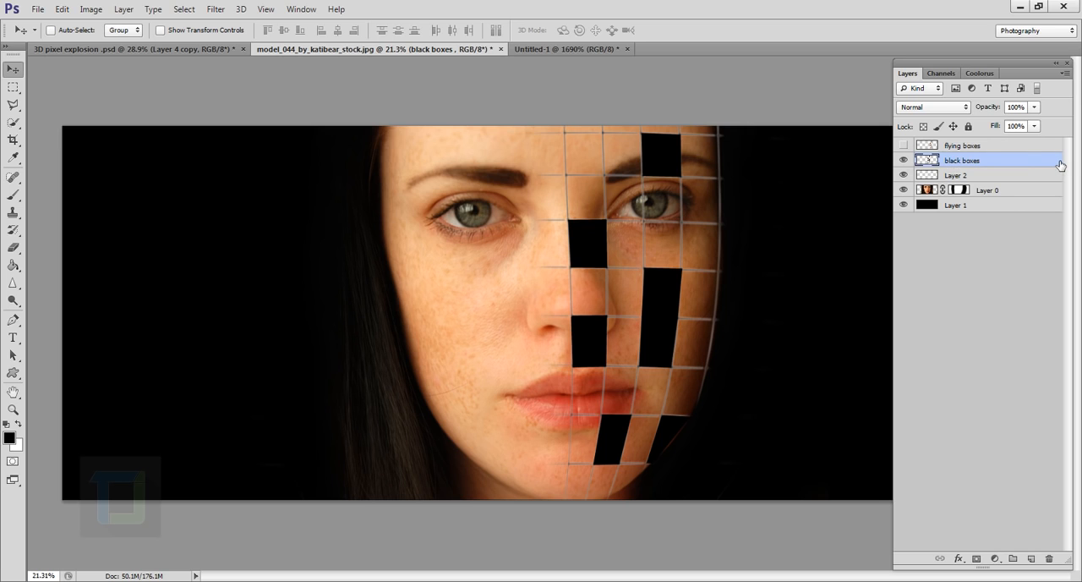
{"action": "double_click", "coordinate": [1060, 164]}
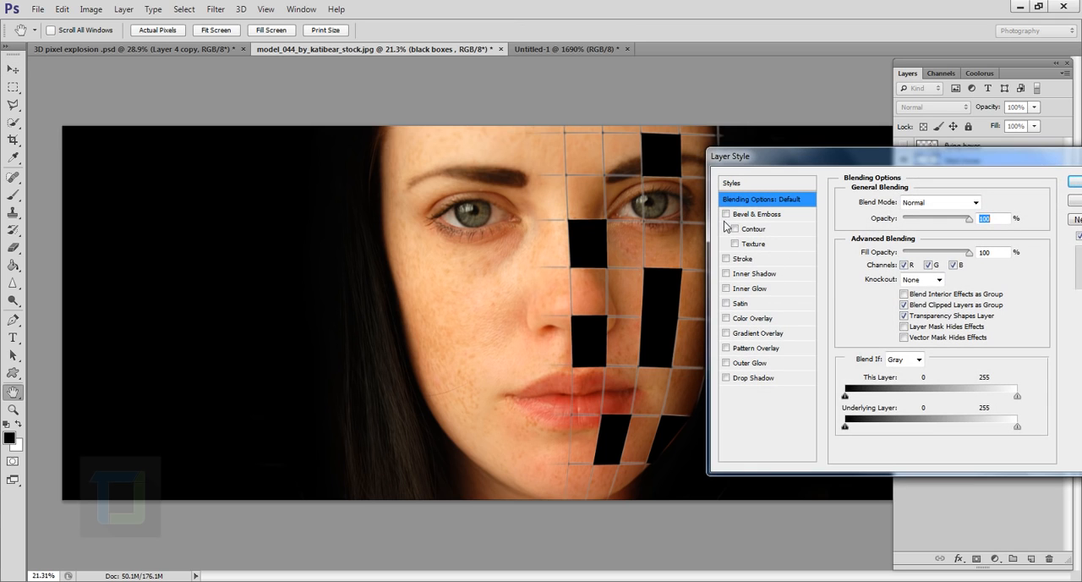
{"action": "left_click", "coordinate": [726, 215]}
{"action": "left_click", "coordinate": [769, 215]}
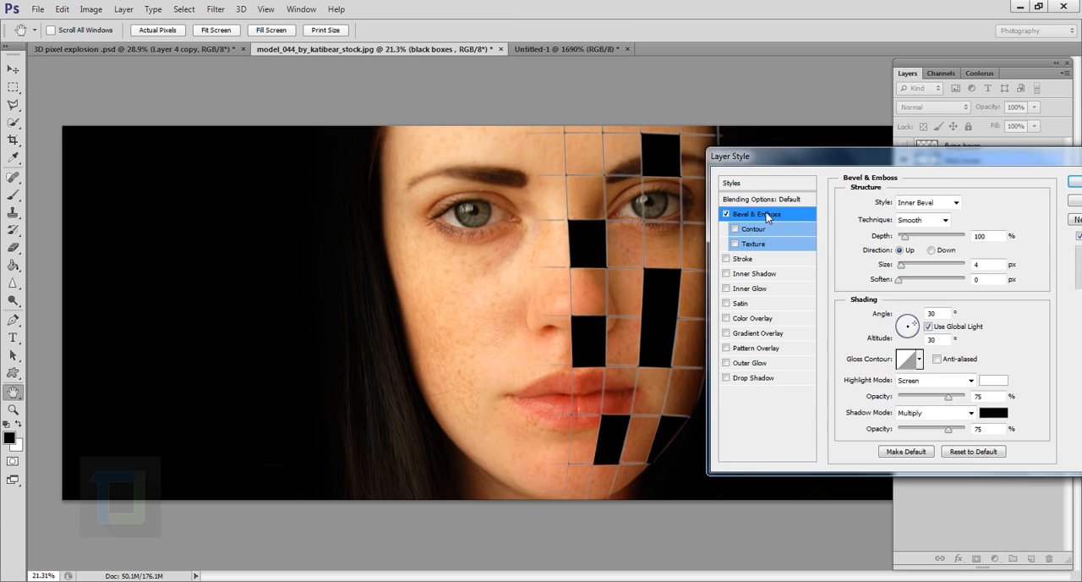
{"action": "mouse_move", "coordinate": [900, 269]}
{"action": "left_mouse_down"}
{"action": "mouse_move", "coordinate": [918, 268]}
{"action": "mouse_move", "coordinate": [909, 243]}
{"action": "mouse_move", "coordinate": [921, 241]}
{"action": "mouse_move", "coordinate": [911, 269]}
{"action": "left_mouse_up"}
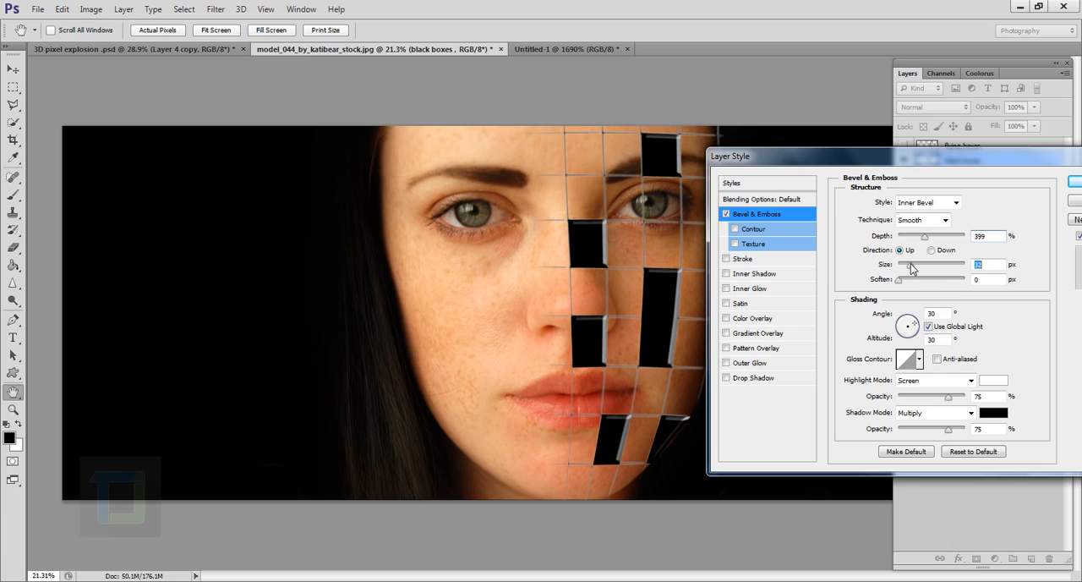
{"action": "mouse_move", "coordinate": [914, 331]}
{"action": "left_mouse_down"}
{"action": "mouse_move", "coordinate": [903, 330]}
{"action": "mouse_move", "coordinate": [915, 332]}
{"action": "left_mouse_up"}
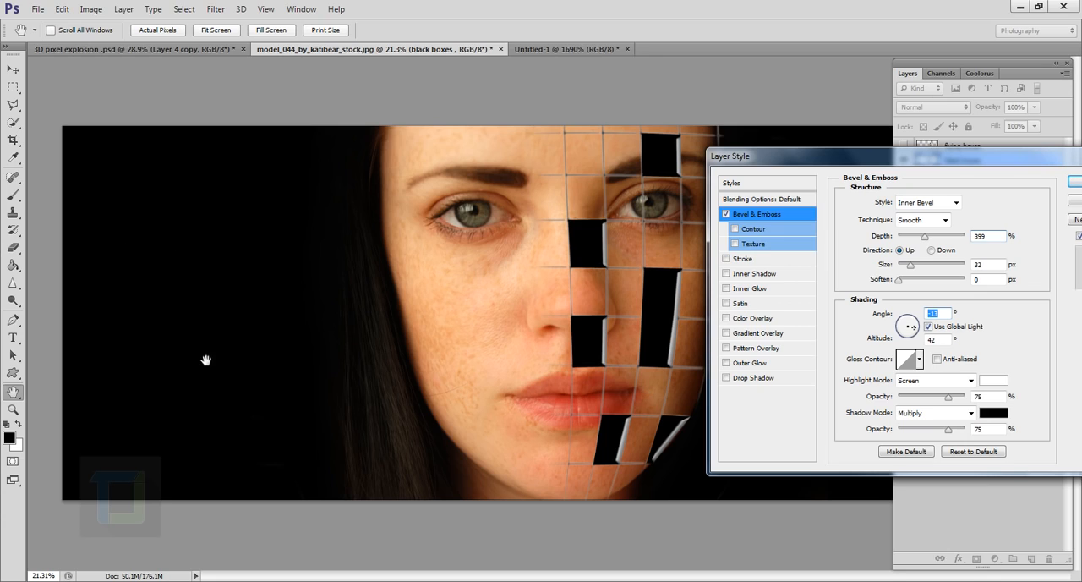
Step: Enable the bevel's Contour with its range raised to nearly 90%, apply the style, and inspect the black boxes' edges up close
{"action": "left_click", "coordinate": [736, 229]}
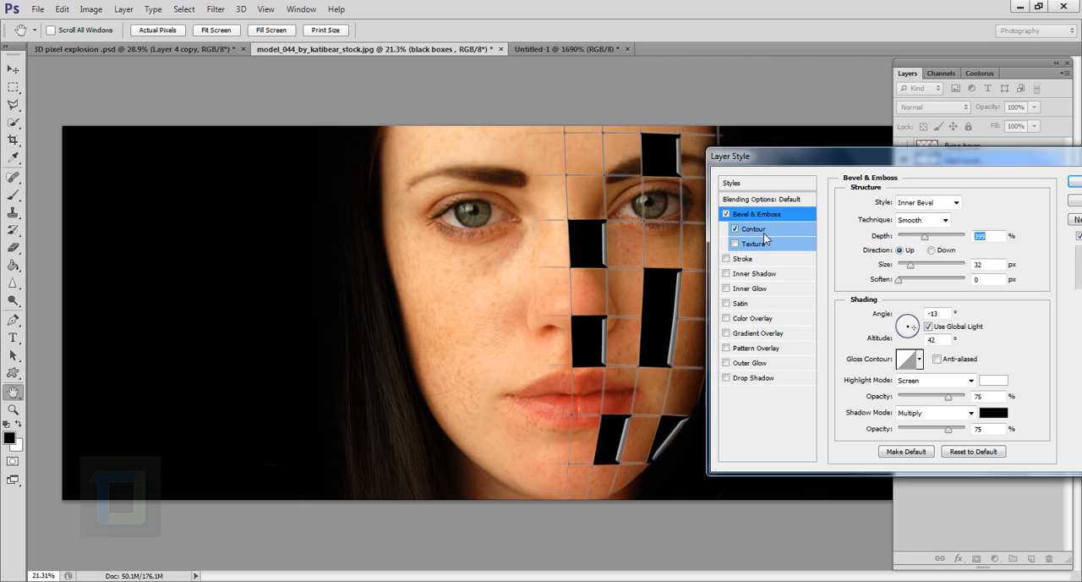
{"action": "left_click", "coordinate": [747, 234]}
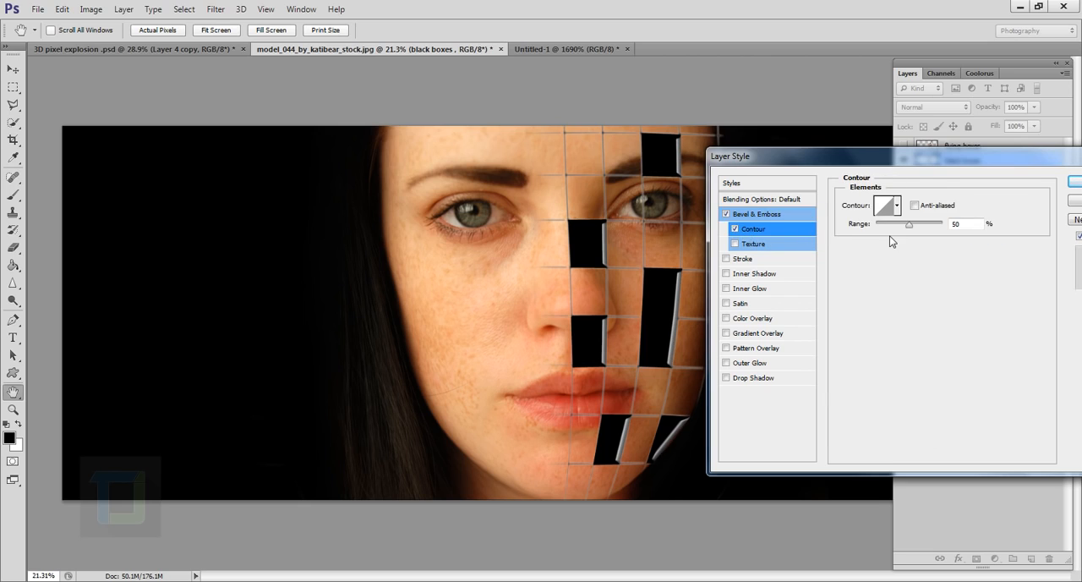
{"action": "left_click_drag", "start_coordinate": [892, 228], "coordinate": [933, 226]}
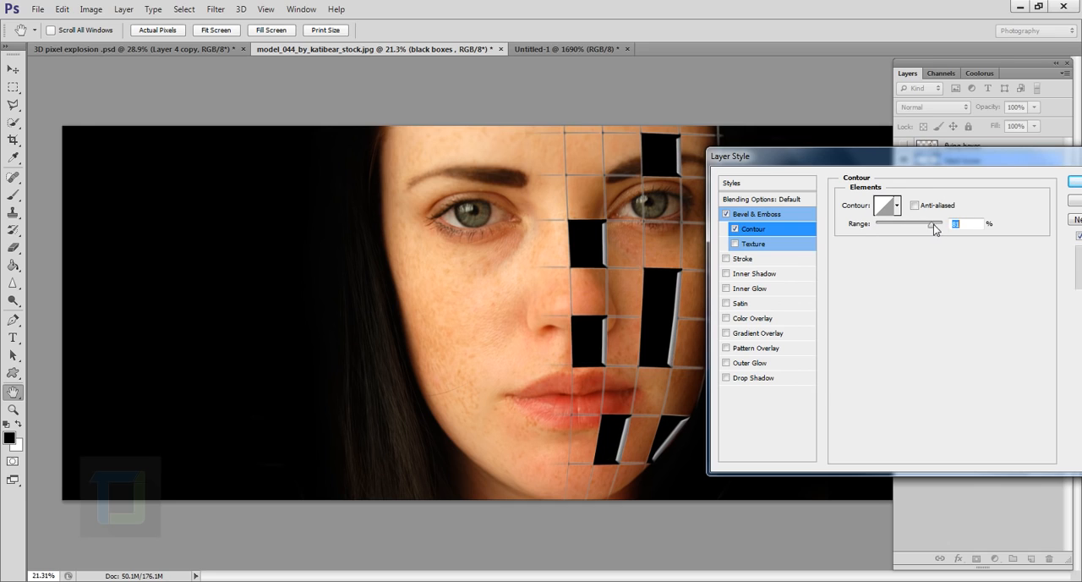
{"action": "left_click", "coordinate": [1076, 188]}
{"action": "scroll", "coordinate": [627, 306], "scroll_direction": "up", "scroll_amount": 3}
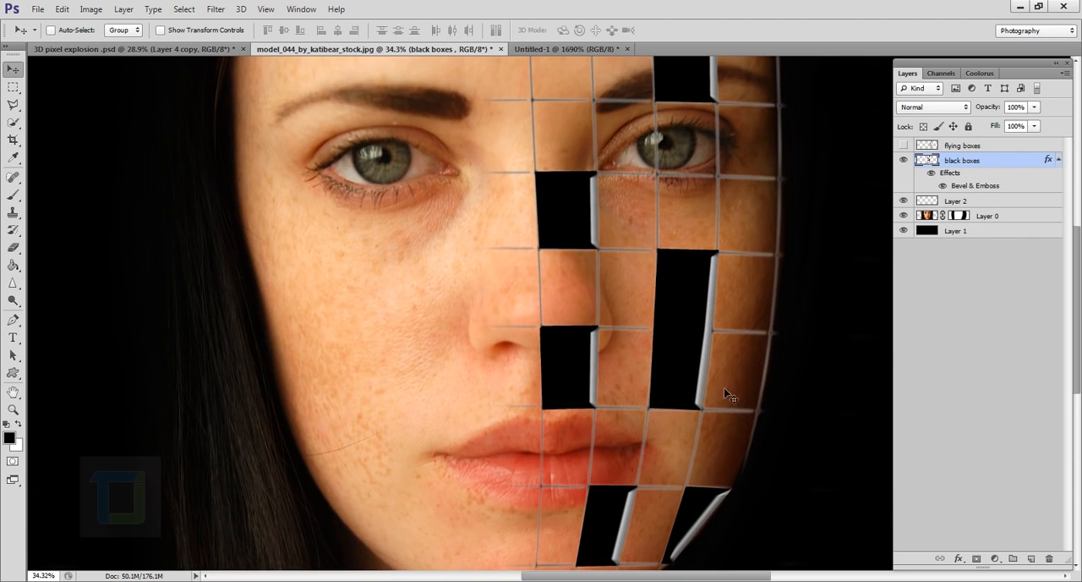
{"action": "scroll", "coordinate": [727, 390], "scroll_direction": "up", "scroll_amount": 3}
{"action": "scroll", "coordinate": [672, 377], "scroll_direction": "down", "scroll_amount": 1}
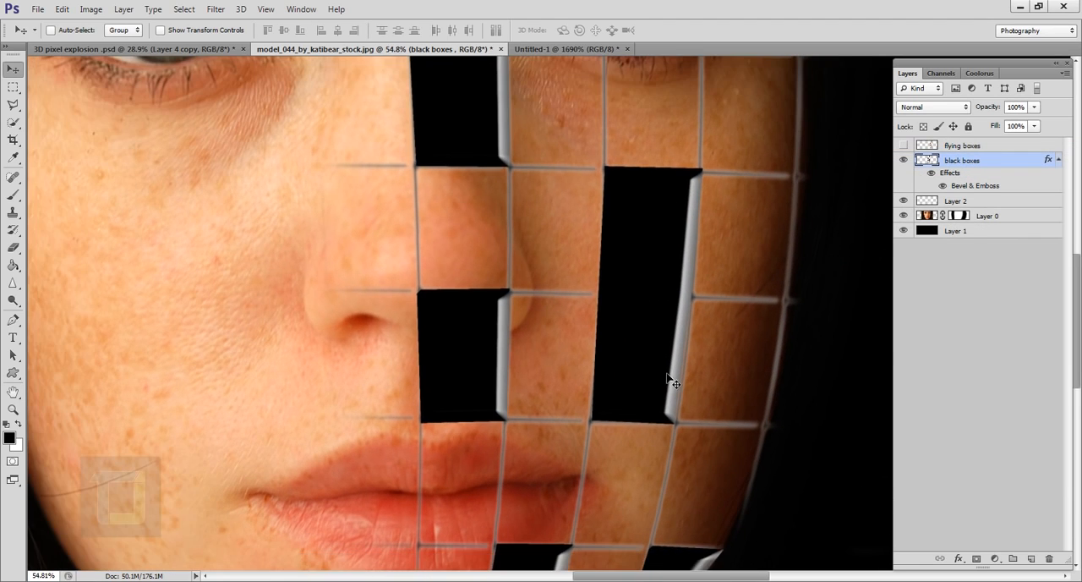
{"action": "scroll", "coordinate": [710, 301], "scroll_direction": "down", "scroll_amount": 9}
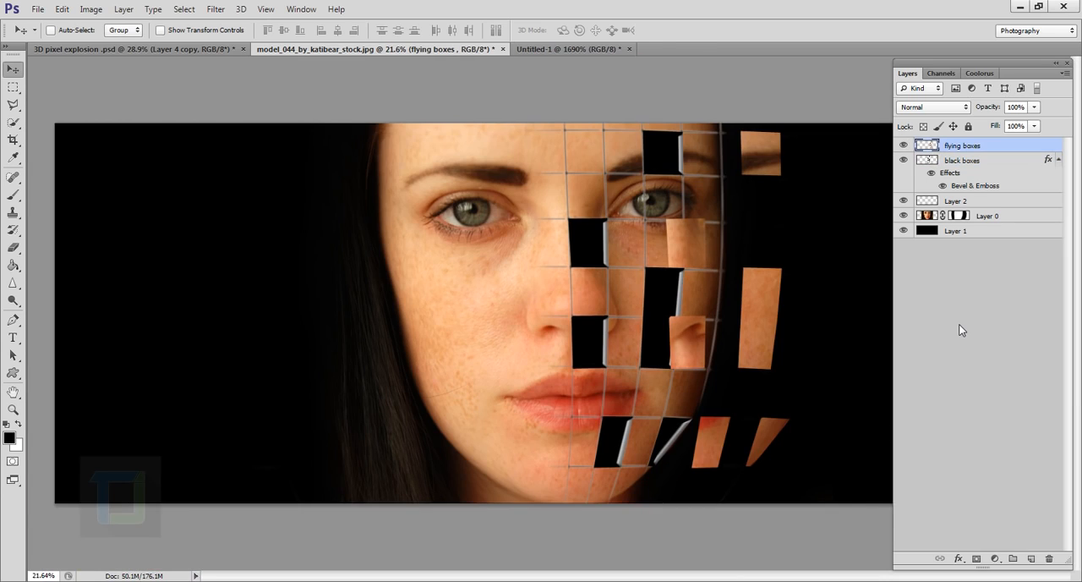
Step: Add an Inner Bevel to the flying boxes layer with depth 307% and size 32 px
{"action": "double_click", "coordinate": [1049, 150]}
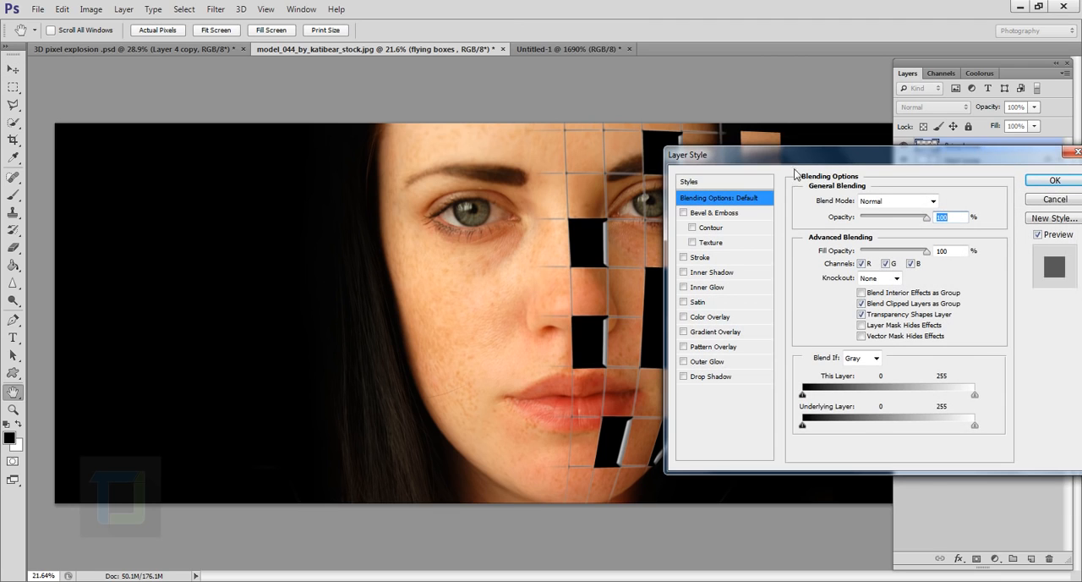
{"action": "left_click_drag", "start_coordinate": [803, 149], "coordinate": [912, 158]}
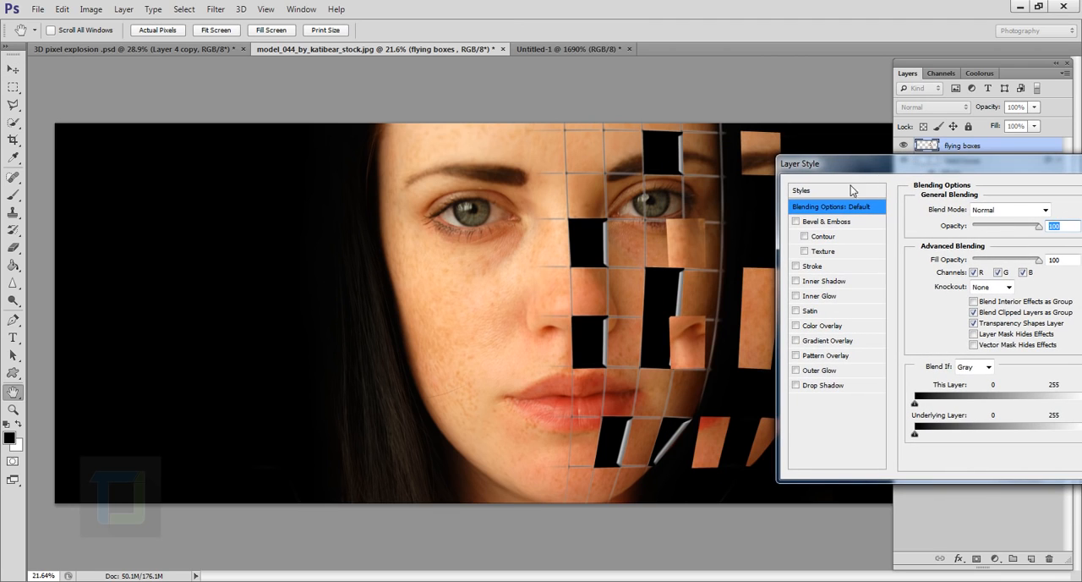
{"action": "left_click", "coordinate": [796, 223]}
{"action": "left_click", "coordinate": [813, 224]}
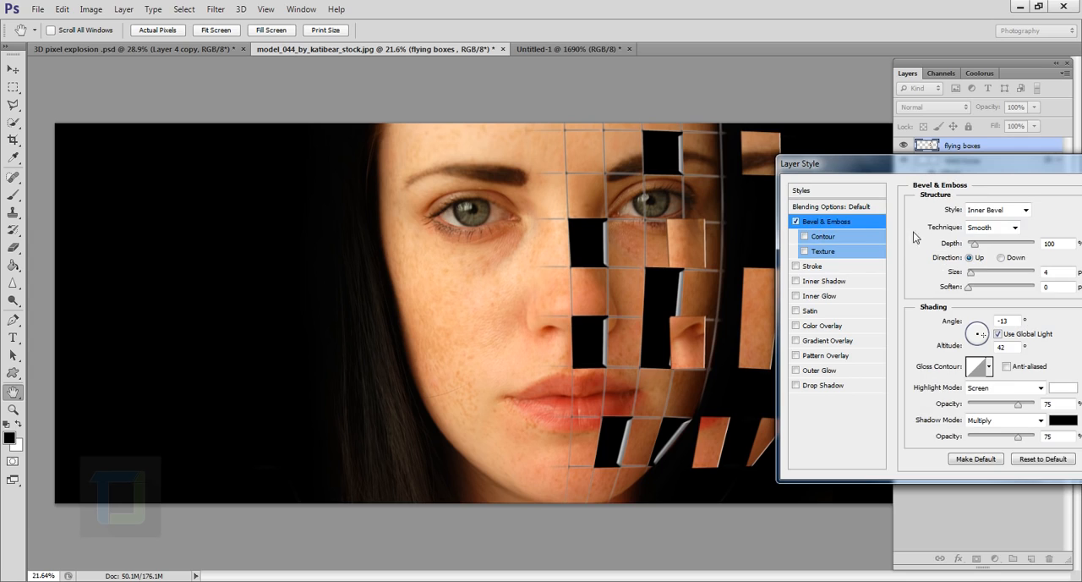
{"action": "mouse_move", "coordinate": [971, 277]}
{"action": "left_mouse_down"}
{"action": "mouse_move", "coordinate": [985, 278]}
{"action": "mouse_move", "coordinate": [989, 247]}
{"action": "mouse_move", "coordinate": [981, 280]}
{"action": "left_mouse_up"}
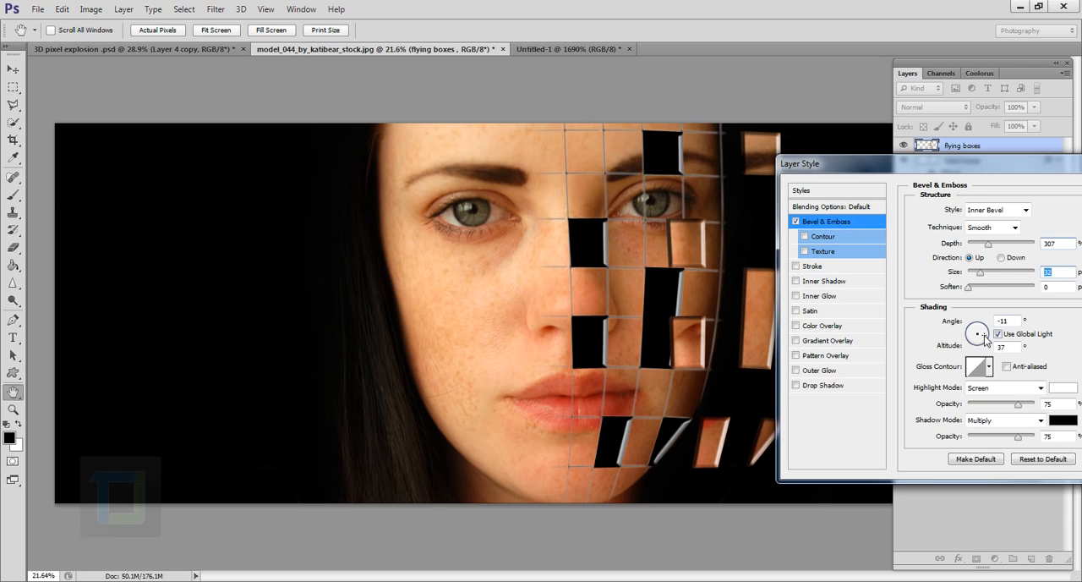
Step: Detach the flying boxes' bevel from the global light and set its light to angle 171° and altitude 26°
{"action": "left_click_drag", "start_coordinate": [986, 342], "coordinate": [973, 336]}
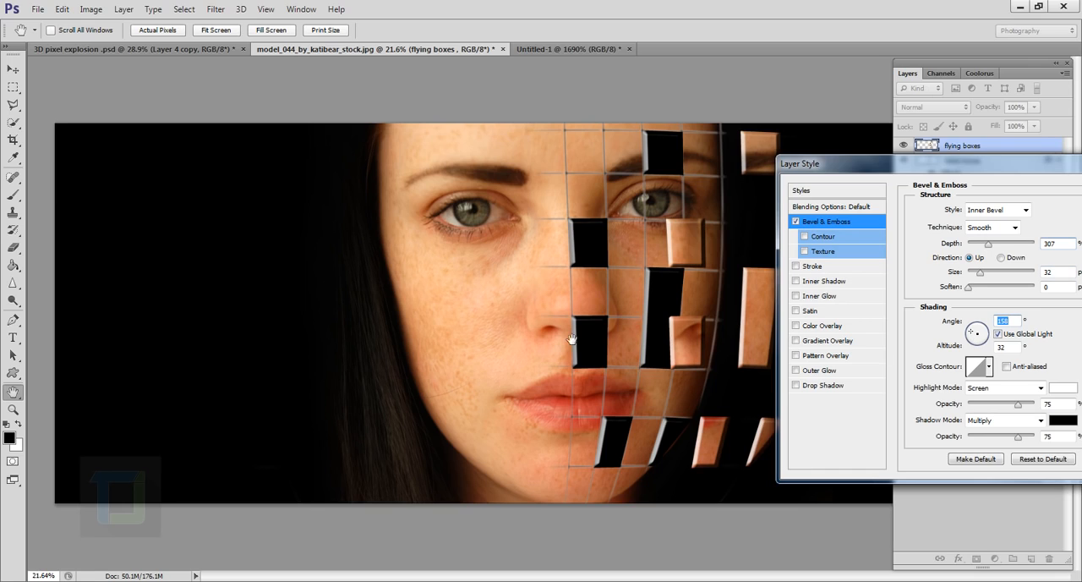
{"action": "left_click_drag", "start_coordinate": [977, 341], "coordinate": [985, 338]}
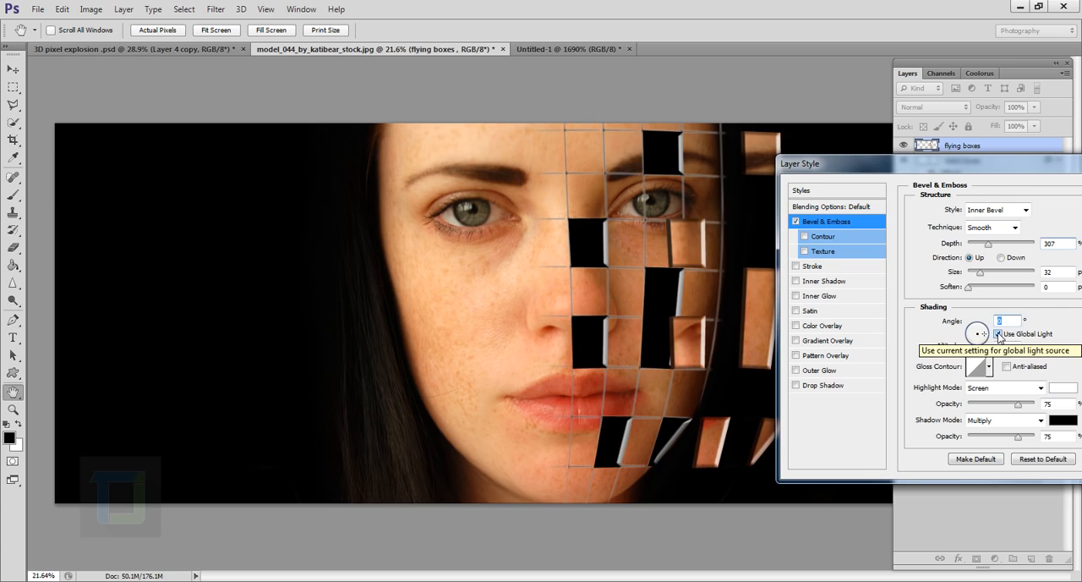
{"action": "left_click", "coordinate": [997, 335]}
{"action": "left_click_drag", "start_coordinate": [979, 332], "coordinate": [971, 337]}
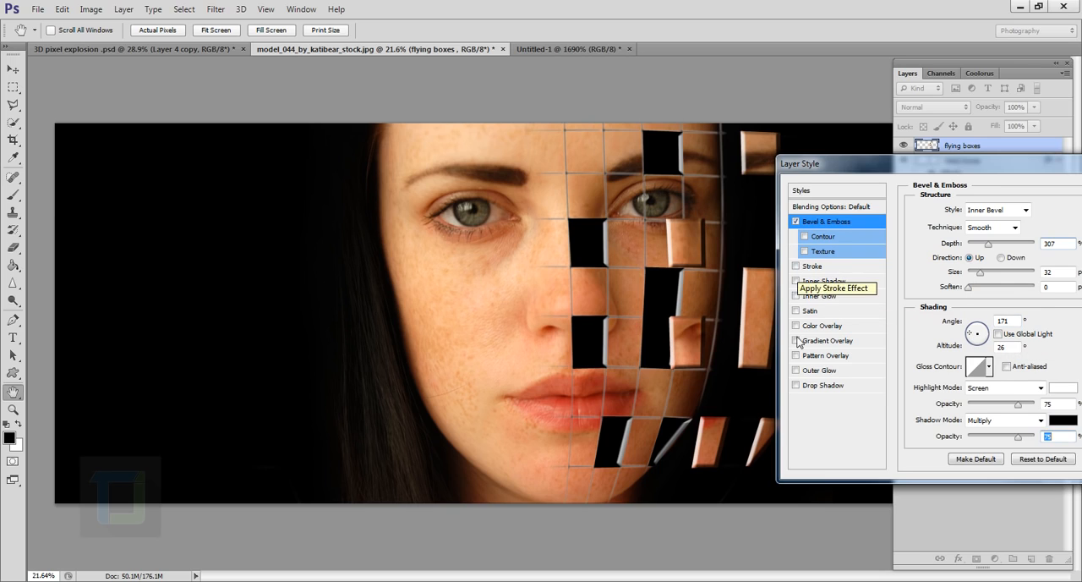
Step: Add a drop shadow to the flying boxes, offset toward the face at a distance of 203 px and an angle of 18°
{"action": "left_click", "coordinate": [795, 385]}
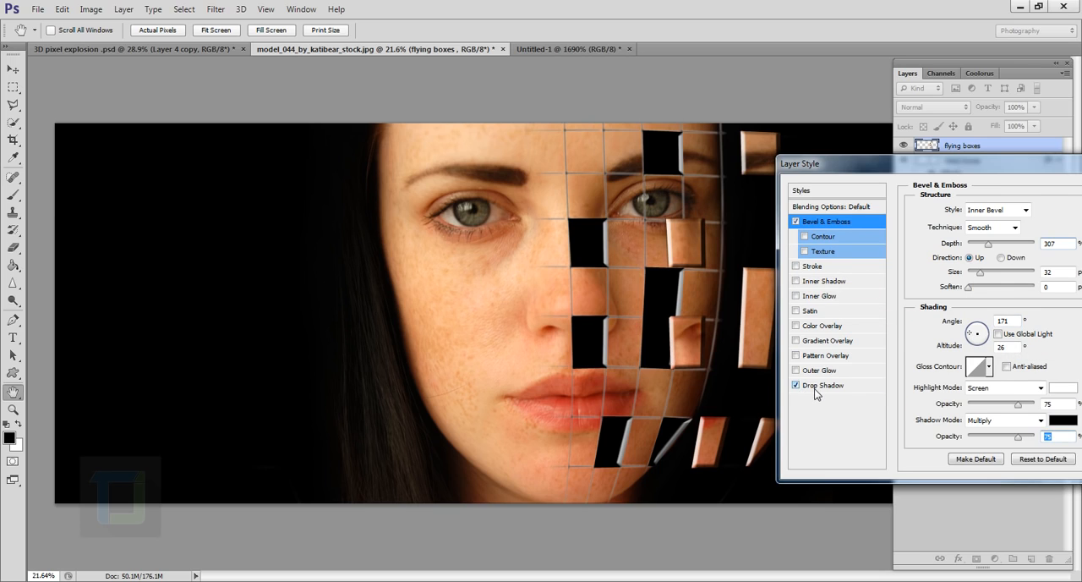
{"action": "left_click", "coordinate": [800, 388]}
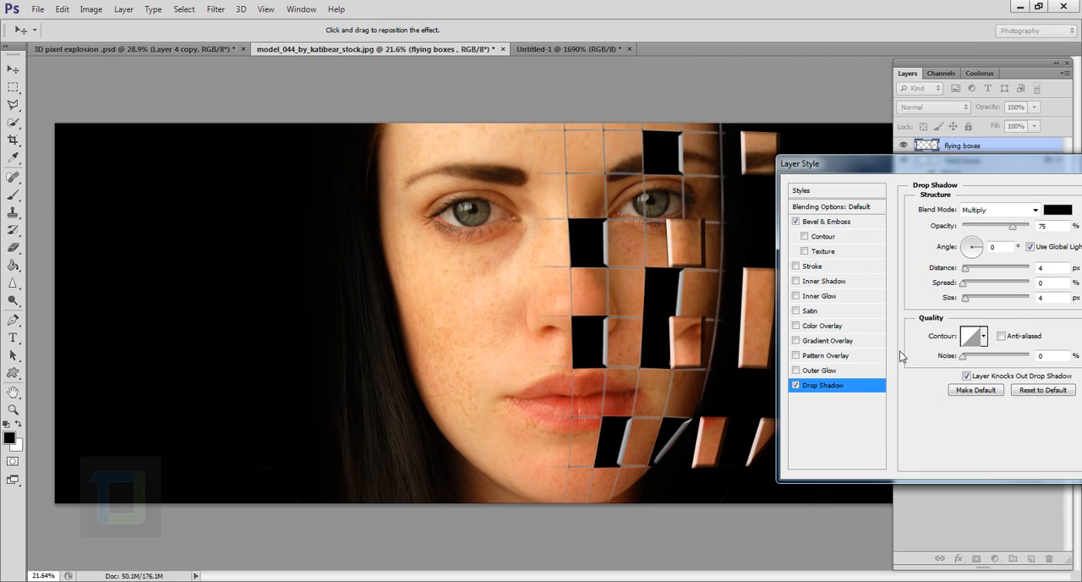
{"action": "left_click_drag", "start_coordinate": [691, 286], "coordinate": [658, 287]}
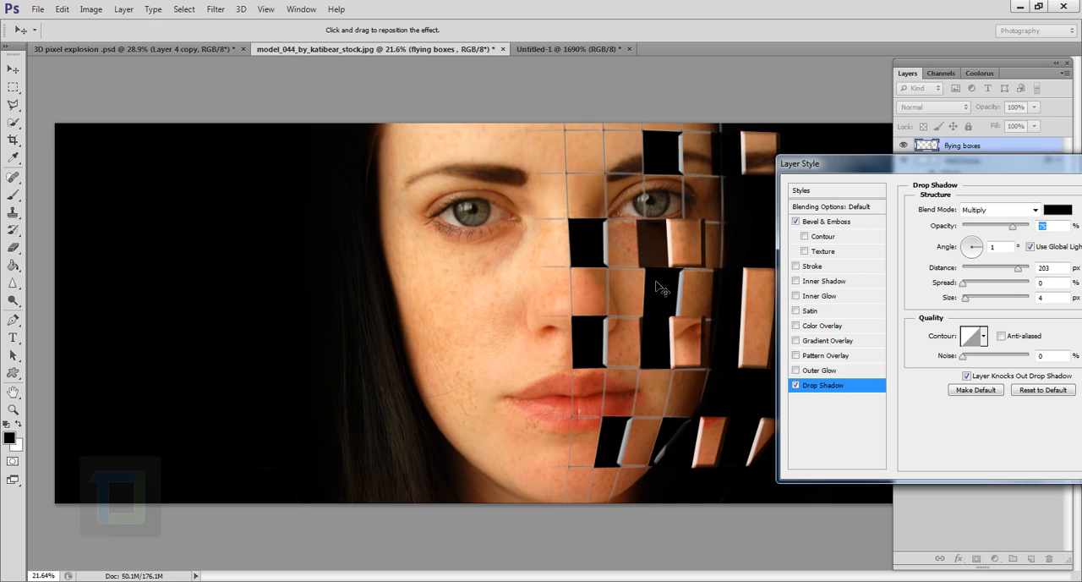
{"action": "left_click", "coordinate": [978, 250]}
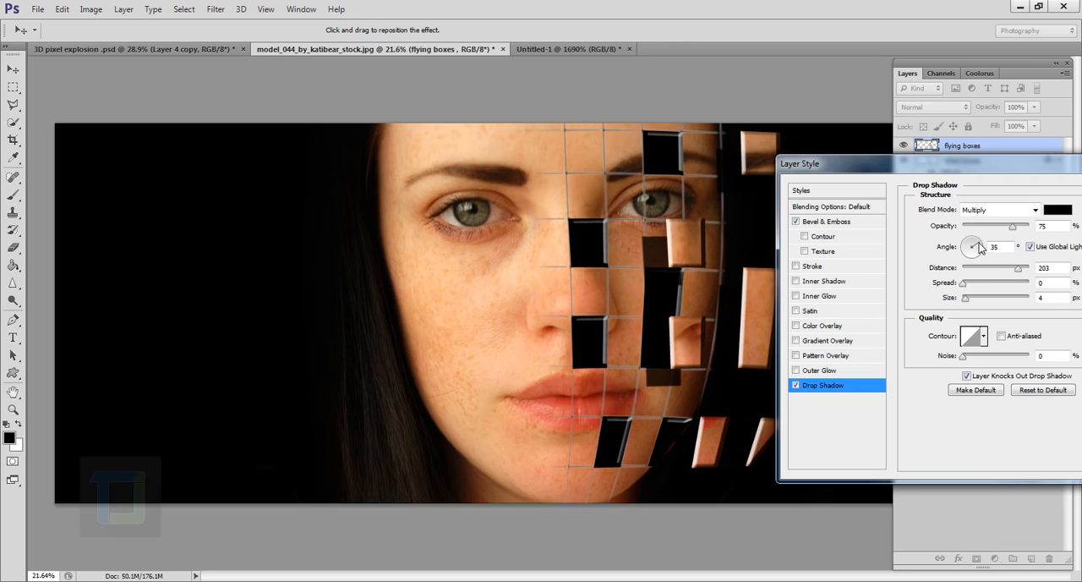
{"action": "left_click", "coordinate": [981, 248]}
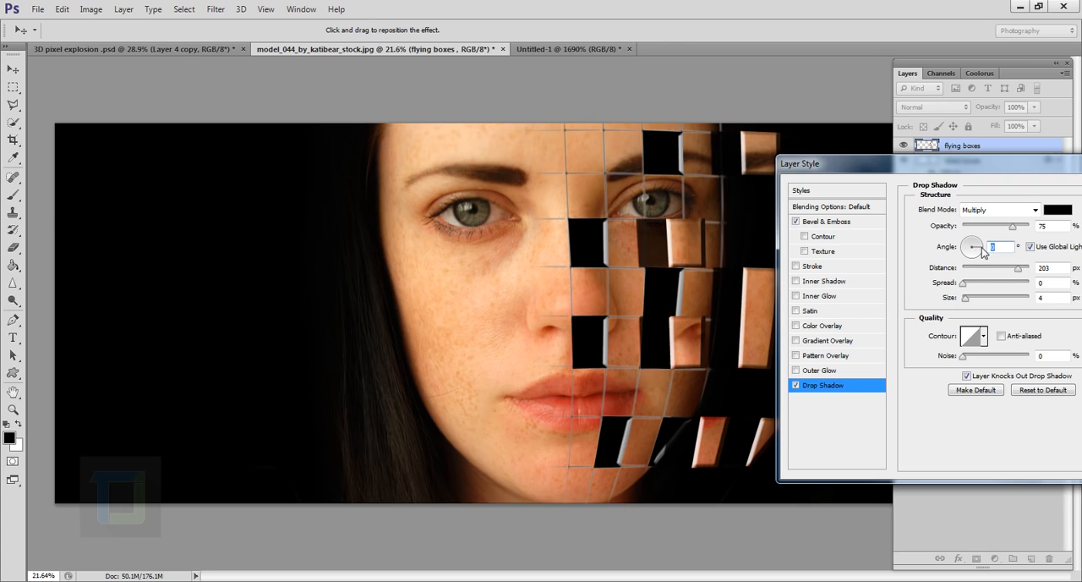
{"action": "type", "text": "5"}
{"action": "left_click_drag", "start_coordinate": [978, 245], "coordinate": [978, 245]}
Step: Set the drop shadow to size 84 px, distance 189 px, angle -7° and opacity 33%, and compare the boxes with and without it
{"action": "left_click_drag", "start_coordinate": [962, 299], "coordinate": [988, 301]}
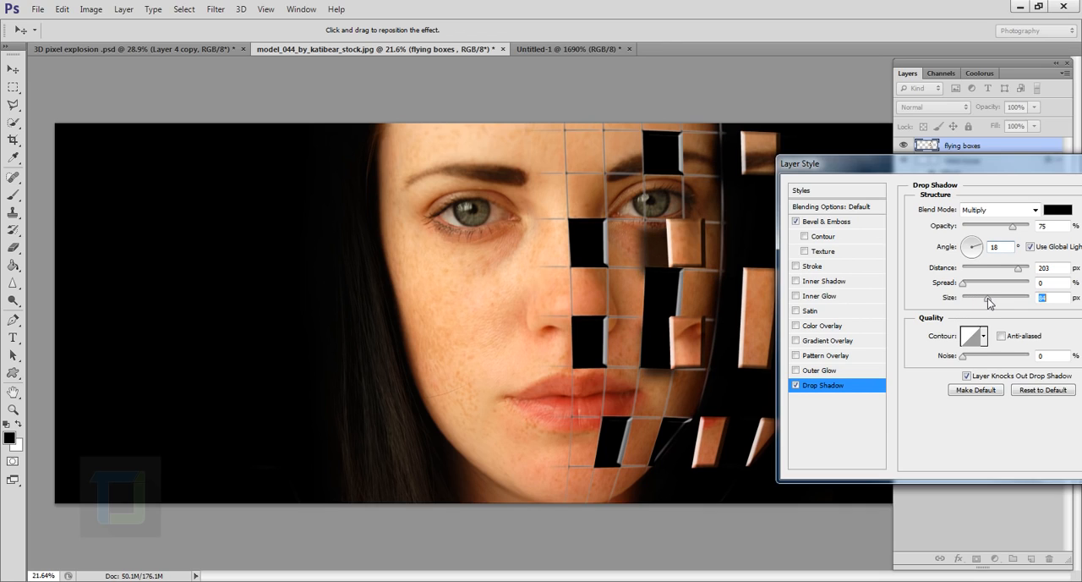
{"action": "left_click_drag", "start_coordinate": [651, 261], "coordinate": [652, 246]}
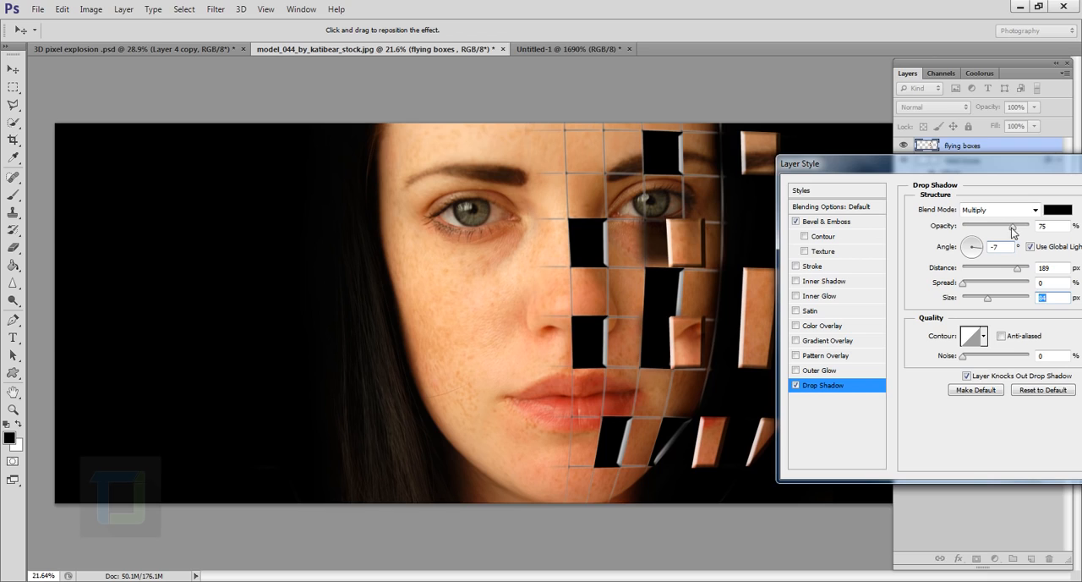
{"action": "left_click_drag", "start_coordinate": [1014, 231], "coordinate": [985, 228]}
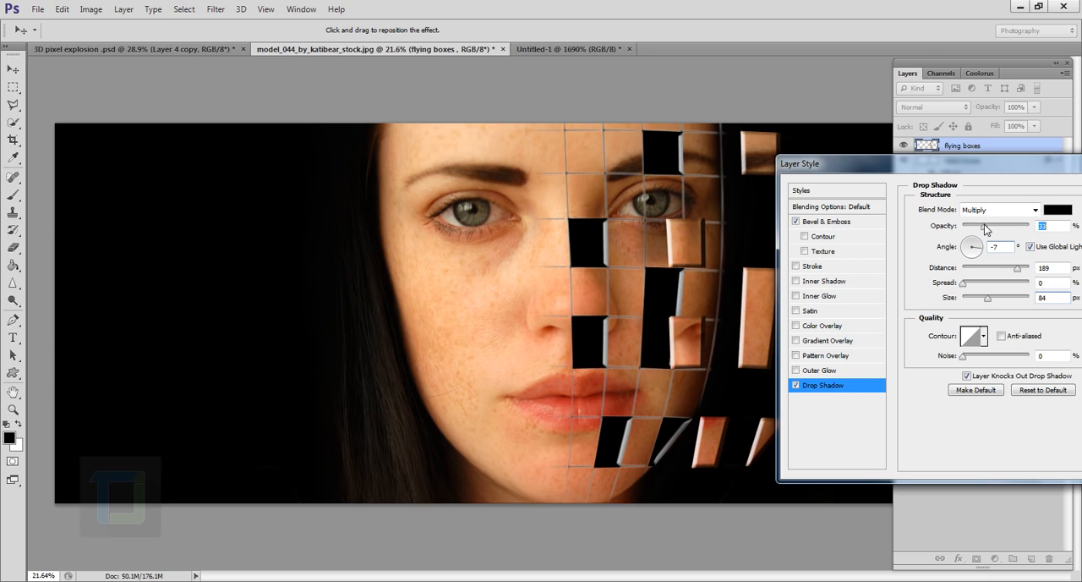
{"action": "left_click", "coordinate": [795, 387]}
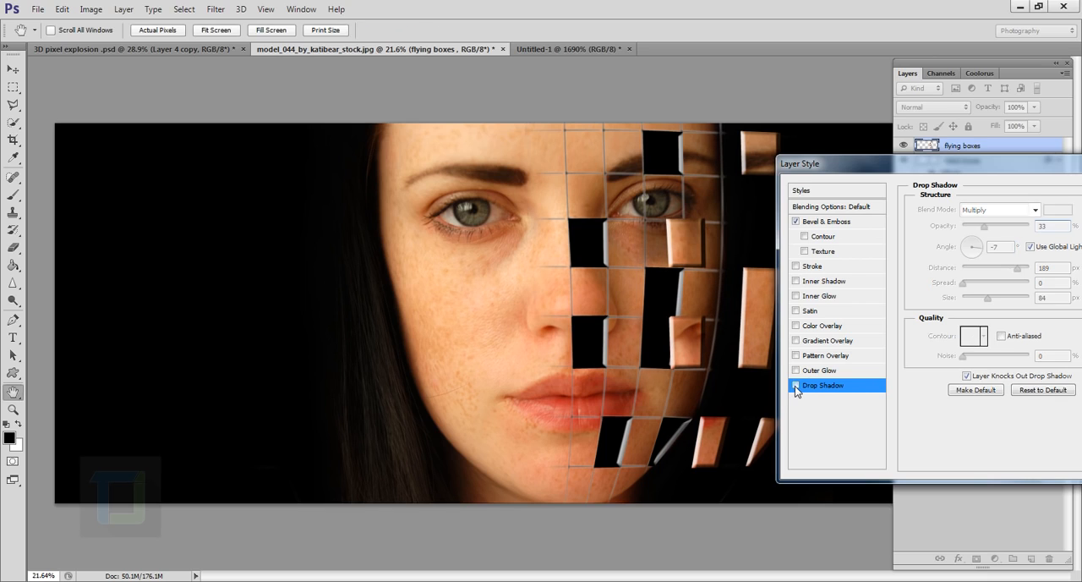
{"action": "left_click", "coordinate": [795, 387]}
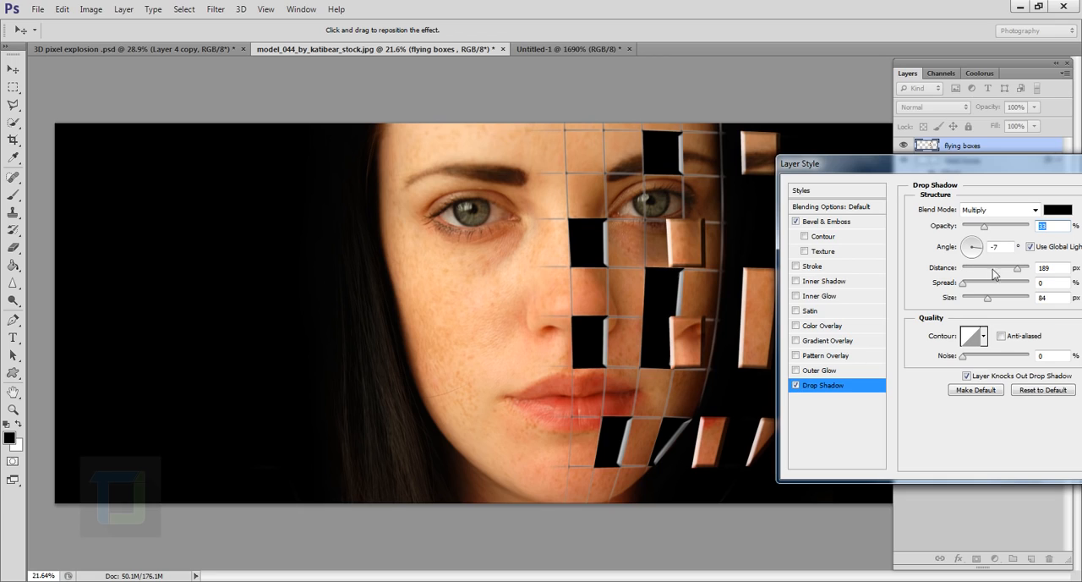
Step: Lower the drop shadow's opacity slightly further, apply the flying boxes' layer style, and review the whole image
{"action": "left_click_drag", "start_coordinate": [985, 228], "coordinate": [976, 230]}
{"action": "left_click_drag", "start_coordinate": [989, 162], "coordinate": [790, 184]}
{"action": "left_click", "coordinate": [964, 214]}
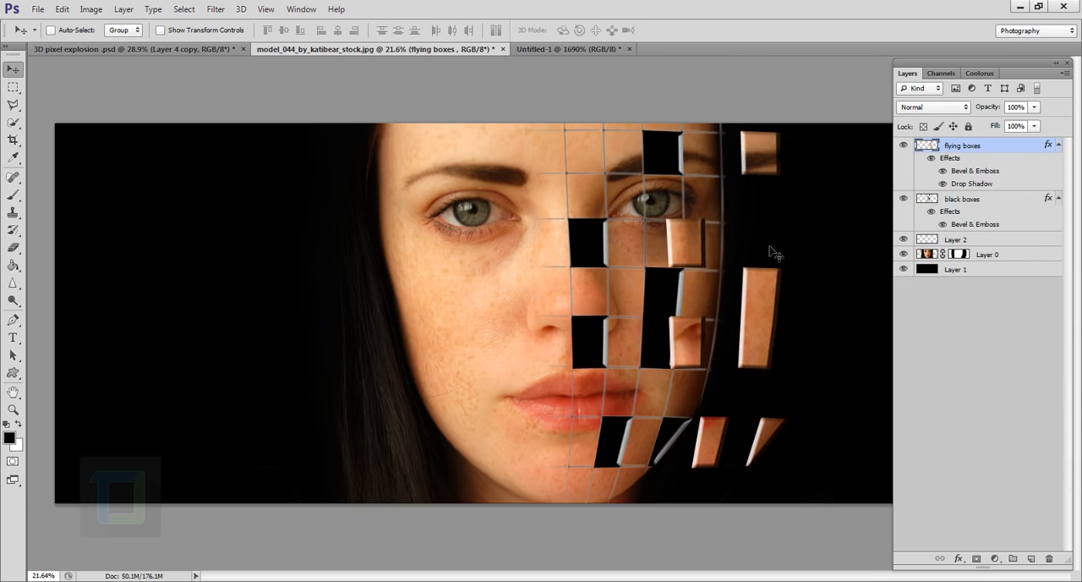
{"action": "scroll", "coordinate": [702, 336], "scroll_direction": "down", "scroll_amount": 4}
{"action": "scroll", "coordinate": [702, 337], "scroll_direction": "up", "scroll_amount": 4}
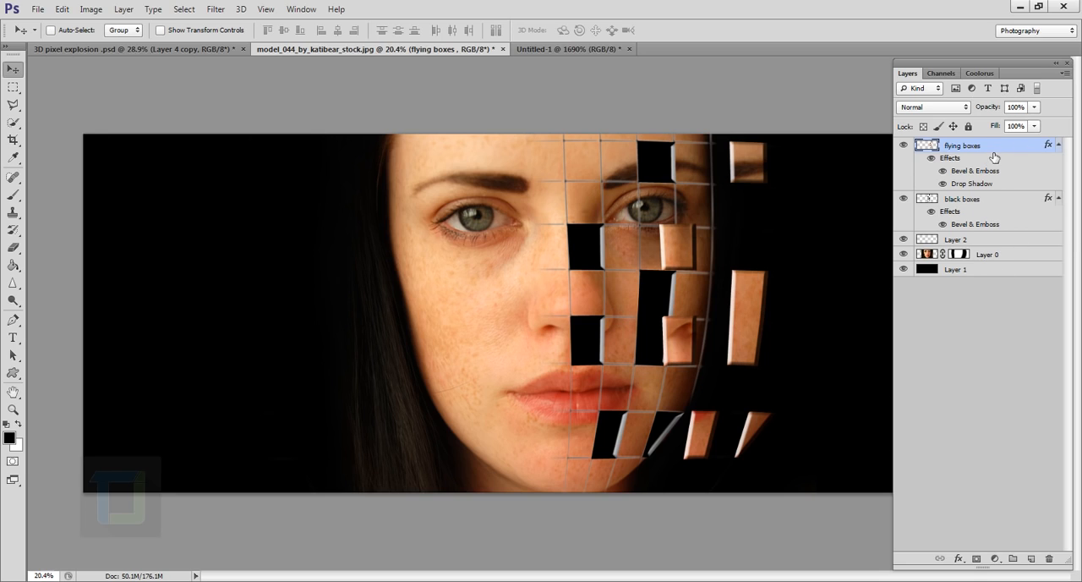
Step: Transform the flying boxes layer in perspective so its outer side away from the face narrows, with a vertical skew of about 7.2°
{"action": "key", "text": "ctrl+t"}
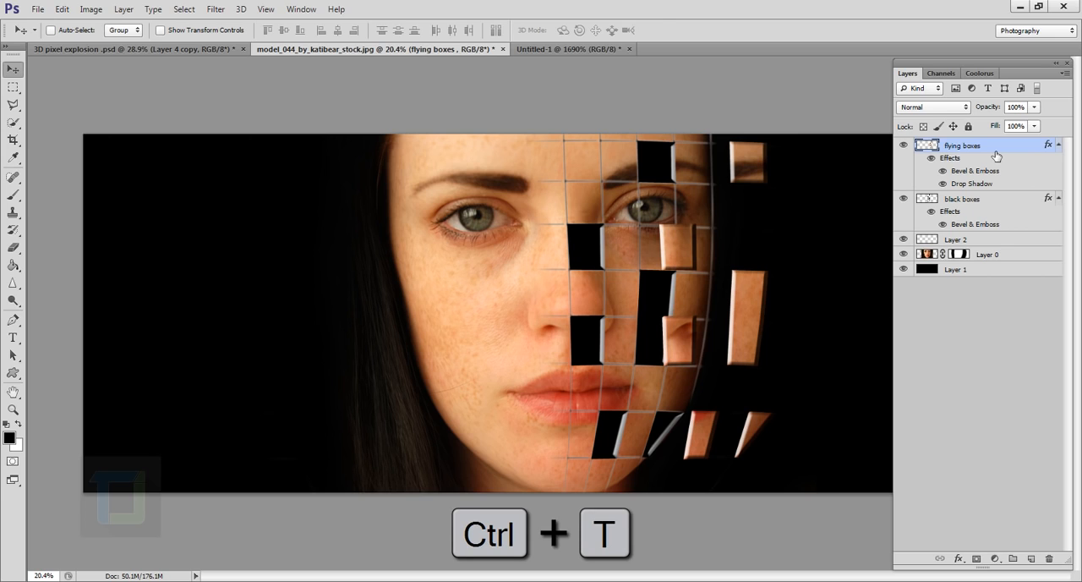
{"action": "right_click", "coordinate": [725, 269]}
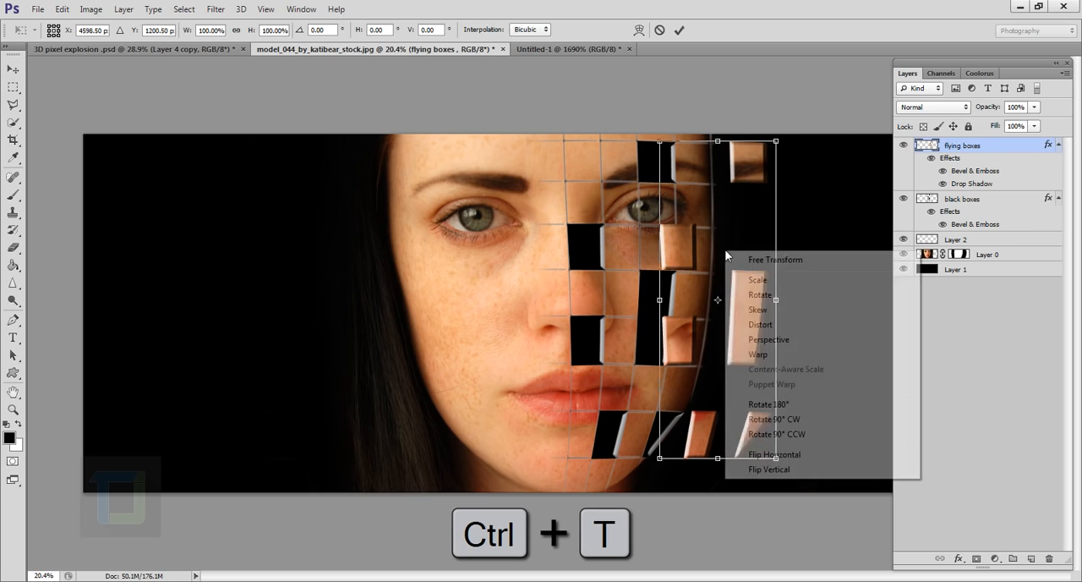
{"action": "left_click", "coordinate": [784, 342]}
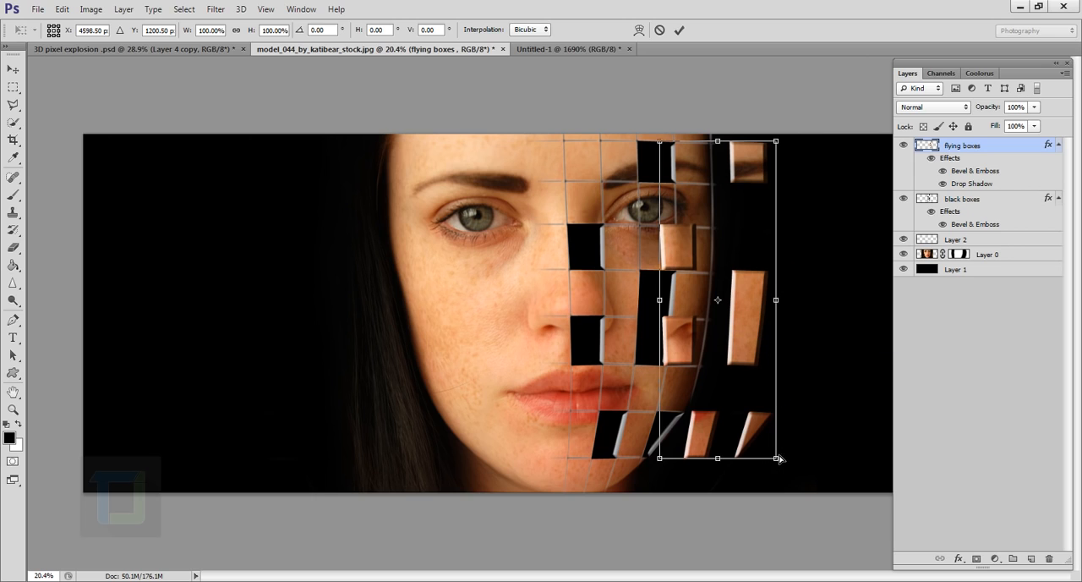
{"action": "mouse_move", "coordinate": [779, 458]}
{"action": "left_mouse_down"}
{"action": "mouse_move", "coordinate": [780, 433]}
{"action": "mouse_move", "coordinate": [782, 445]}
{"action": "left_mouse_up"}
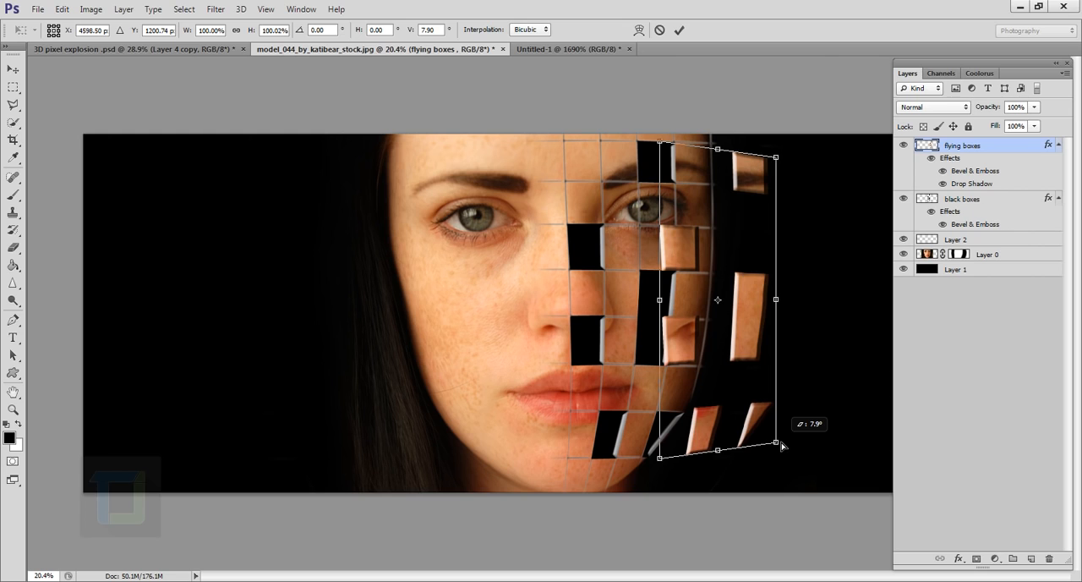
{"action": "mouse_move", "coordinate": [781, 446]}
{"action": "left_mouse_down"}
{"action": "mouse_move", "coordinate": [784, 492]}
{"action": "mouse_move", "coordinate": [779, 446]}
{"action": "left_mouse_up"}
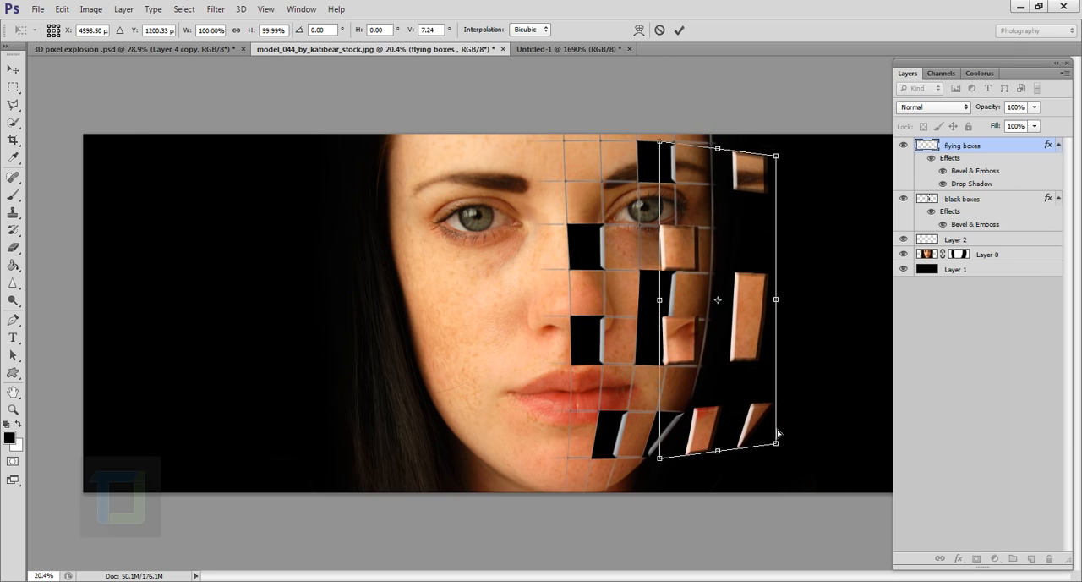
{"action": "left_click", "coordinate": [679, 30]}
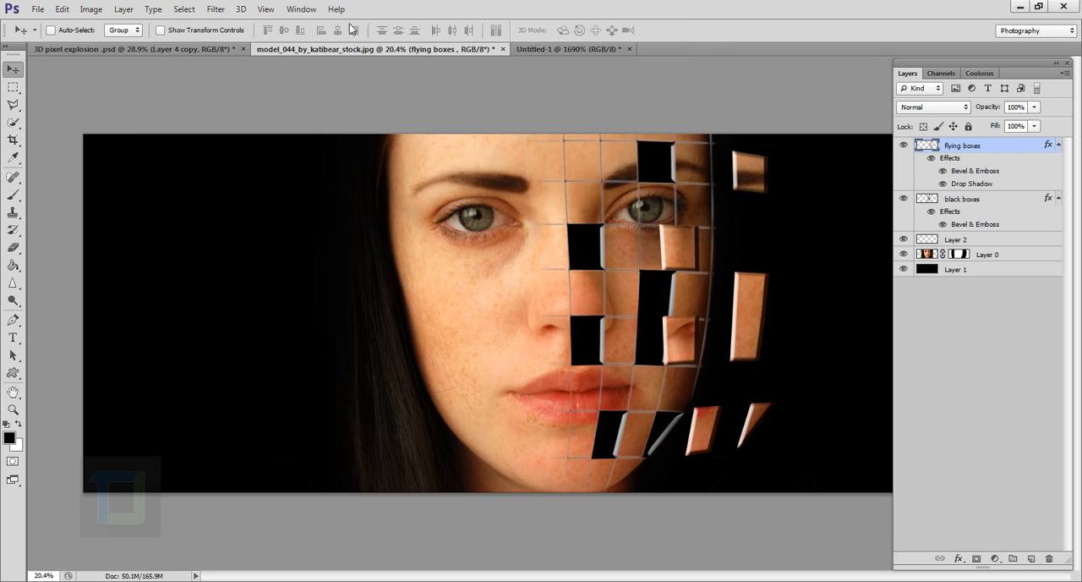
Step: Apply a Motion Blur to the flying boxes layer with an angle of 0° and a distance of 44 pixels
{"action": "left_click", "coordinate": [216, 9]}
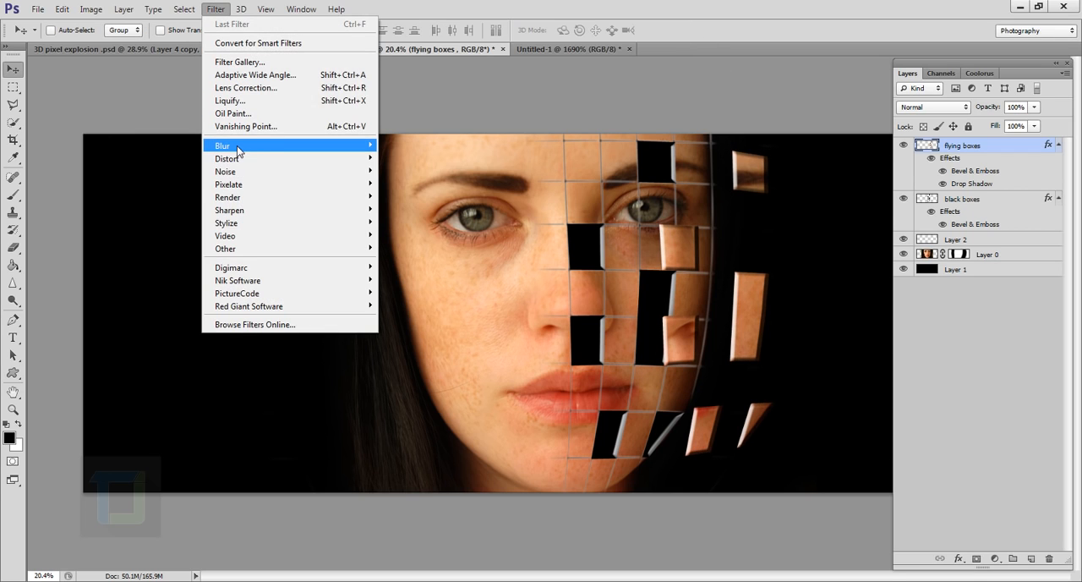
{"action": "mouse_move", "coordinate": [240, 148]}
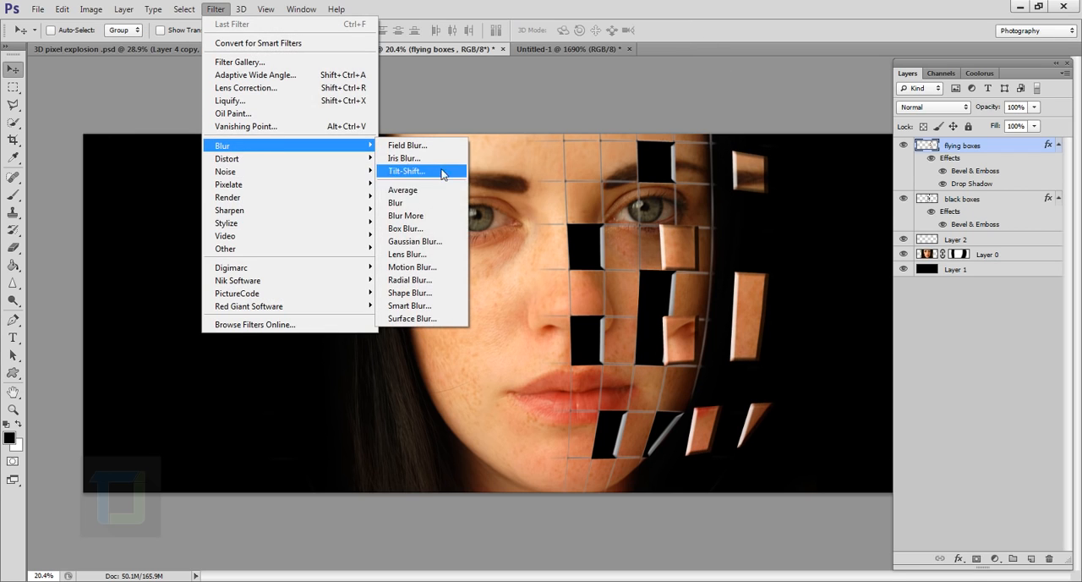
{"action": "left_click", "coordinate": [404, 267]}
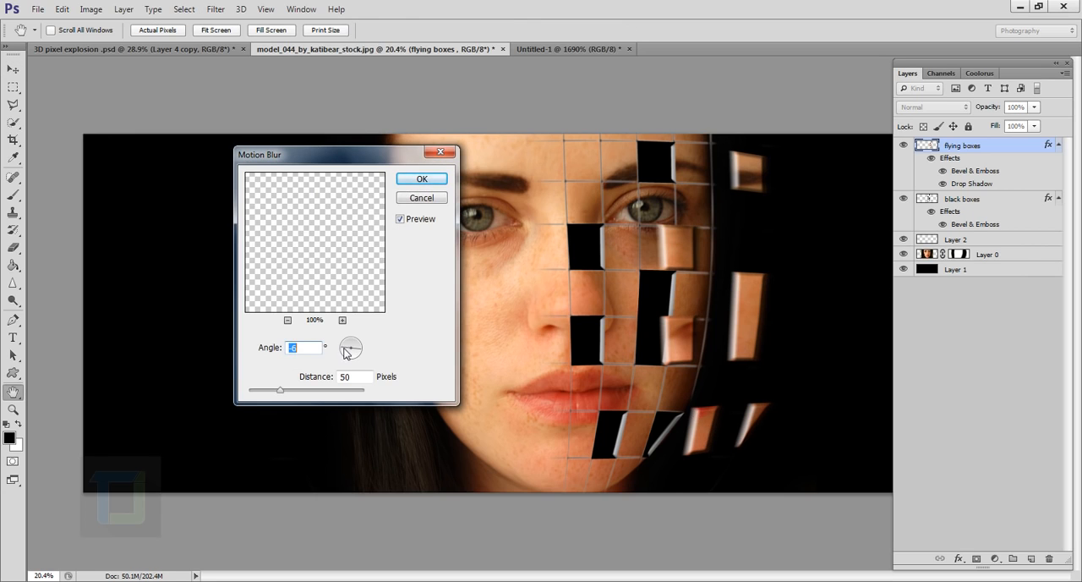
{"action": "left_click", "coordinate": [344, 349]}
{"action": "mouse_move", "coordinate": [280, 396]}
{"action": "left_mouse_down"}
{"action": "mouse_move", "coordinate": [291, 395]}
{"action": "mouse_move", "coordinate": [276, 392]}
{"action": "left_mouse_up"}
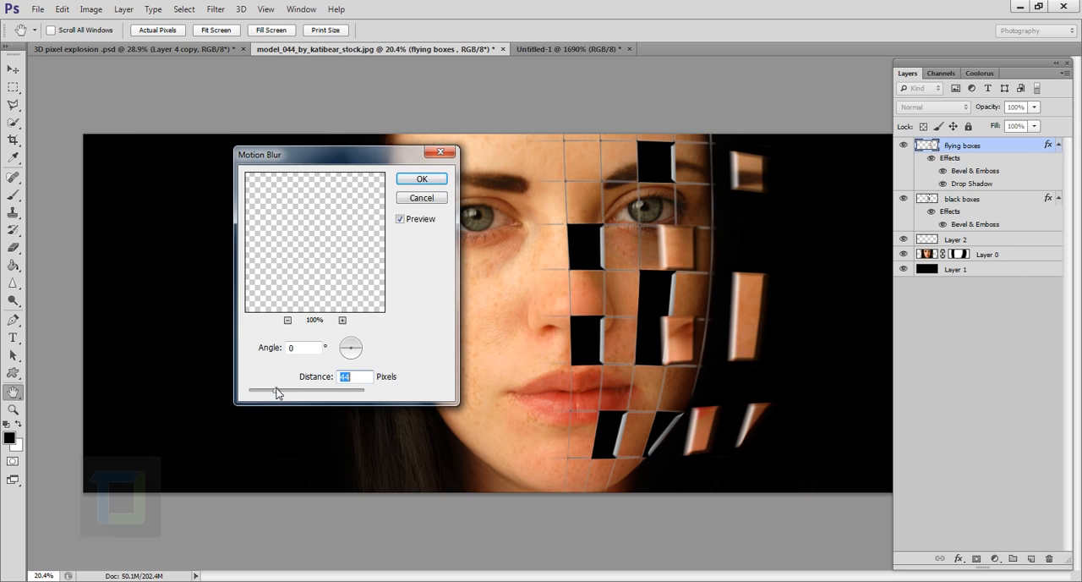
{"action": "left_click", "coordinate": [413, 182]}
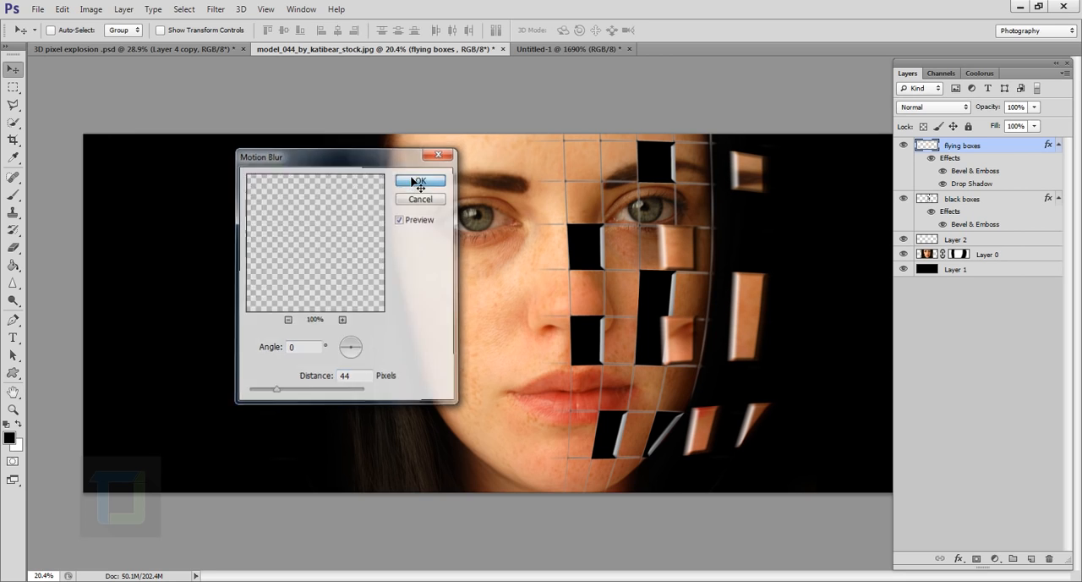
{"action": "scroll", "coordinate": [770, 333], "scroll_direction": "up", "scroll_amount": 3}
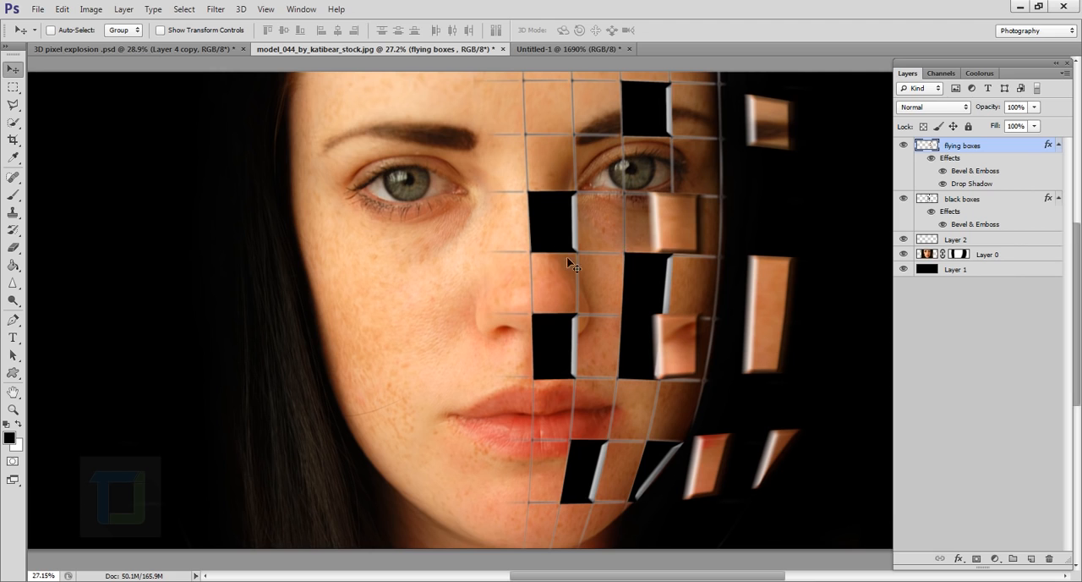
{"action": "scroll", "coordinate": [660, 257], "scroll_direction": "down", "scroll_amount": 5}
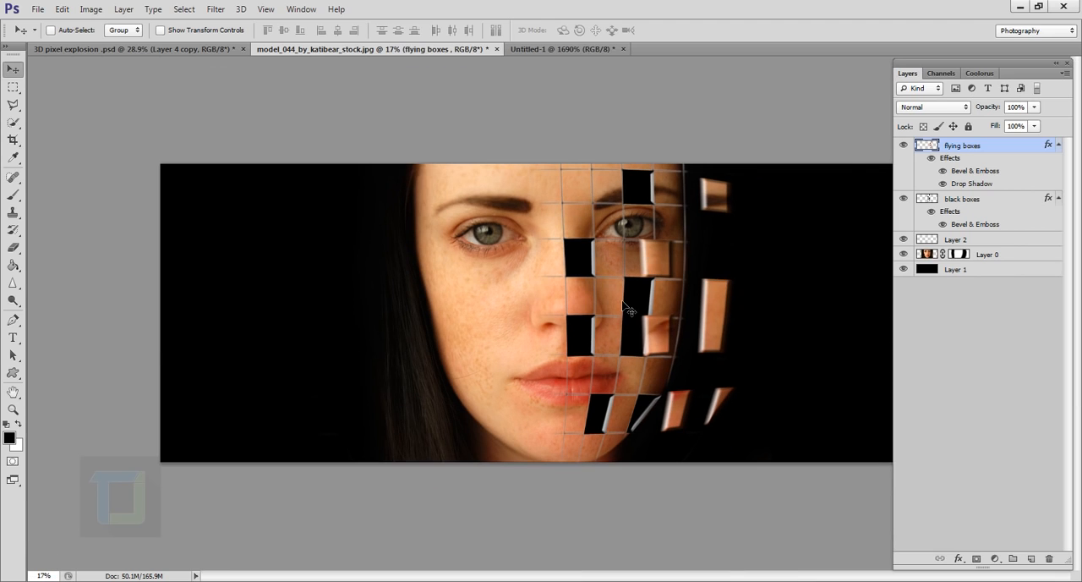
{"action": "scroll", "coordinate": [630, 311], "scroll_direction": "up", "scroll_amount": 6}
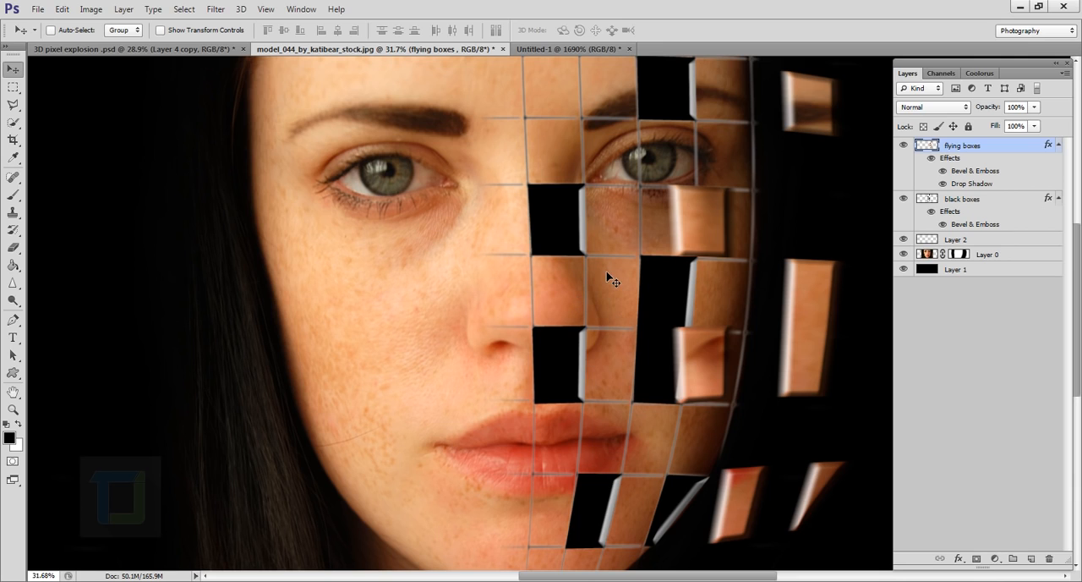
Step: Set the blend mode of the grid-line layer, Layer 2, to Overlay and check the lines on the face
{"action": "left_click", "coordinate": [972, 240]}
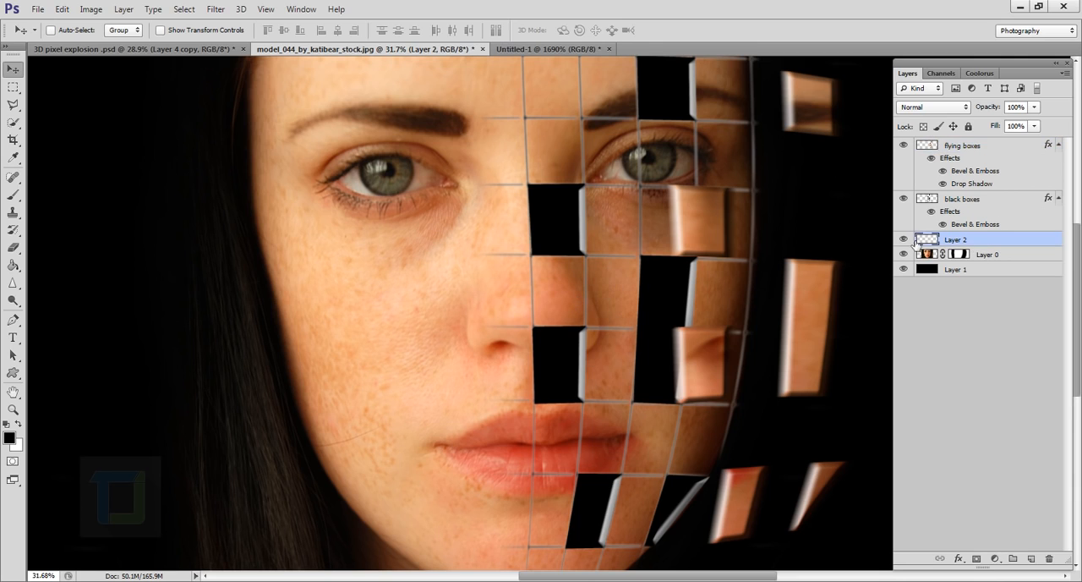
{"action": "left_click", "coordinate": [903, 239]}
{"action": "left_click", "coordinate": [903, 239]}
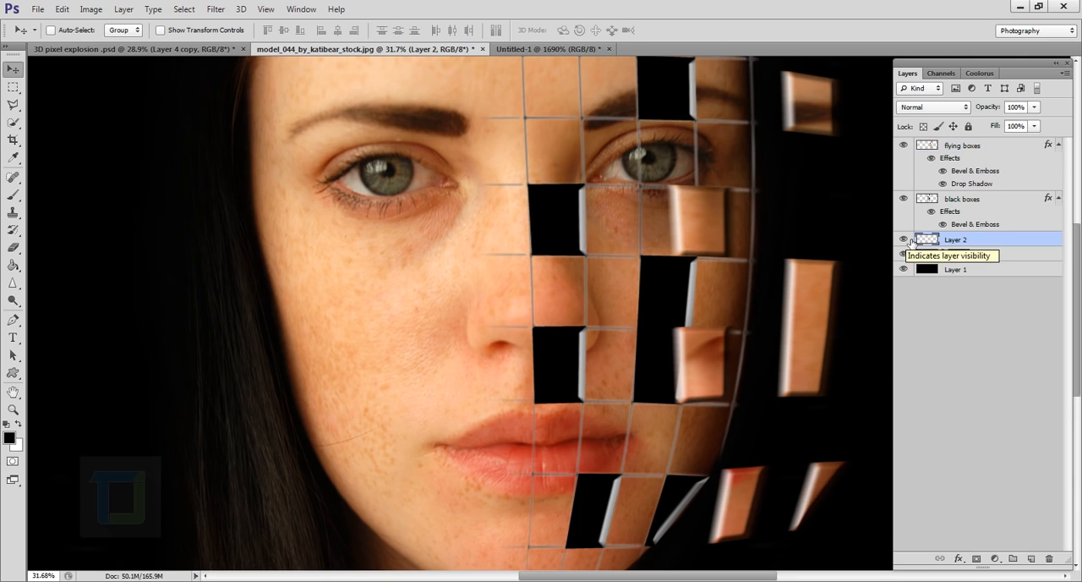
{"action": "left_click", "coordinate": [938, 108]}
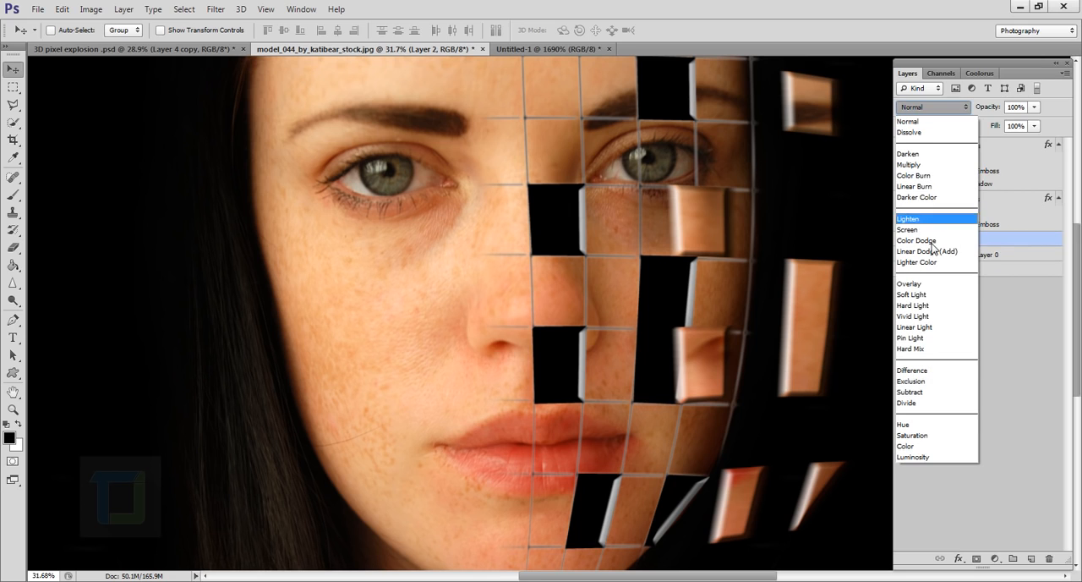
{"action": "left_click", "coordinate": [937, 283]}
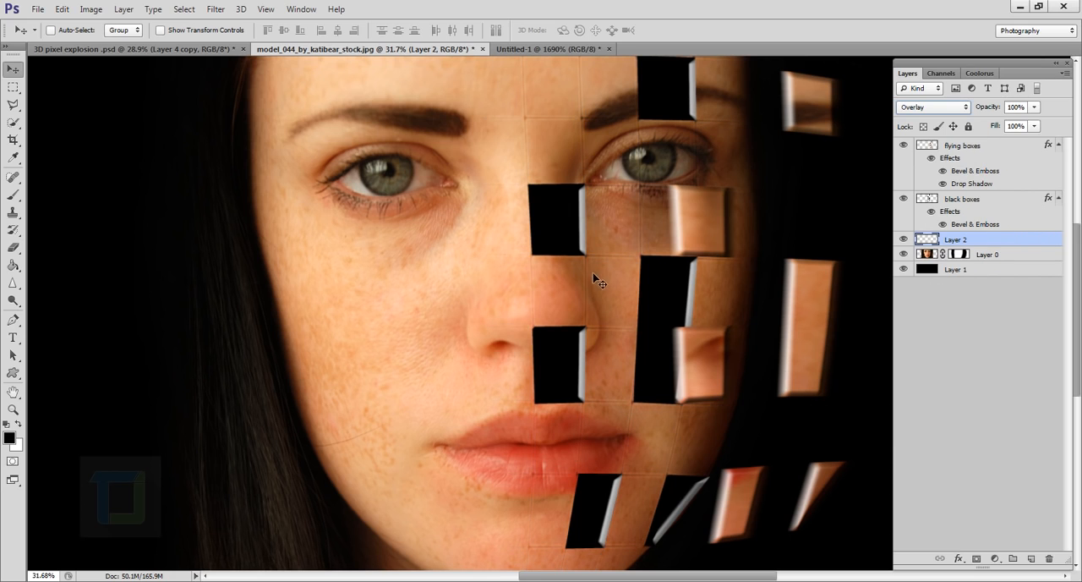
{"action": "scroll", "coordinate": [596, 283], "scroll_direction": "up", "scroll_amount": 3}
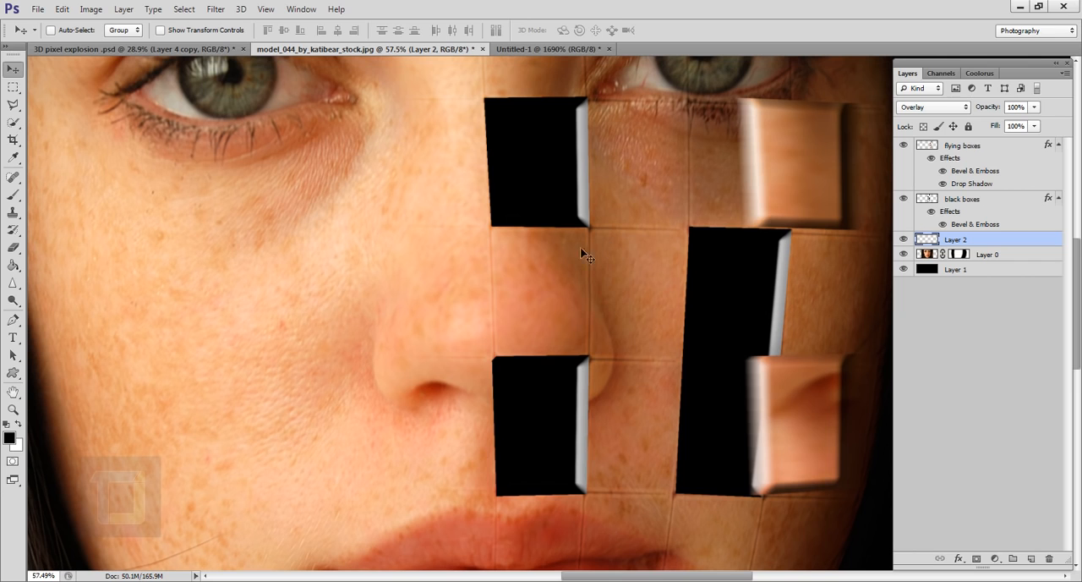
{"action": "scroll", "coordinate": [596, 275], "scroll_direction": "down", "scroll_amount": 4}
{"action": "scroll", "coordinate": [604, 279], "scroll_direction": "up", "scroll_amount": 1}
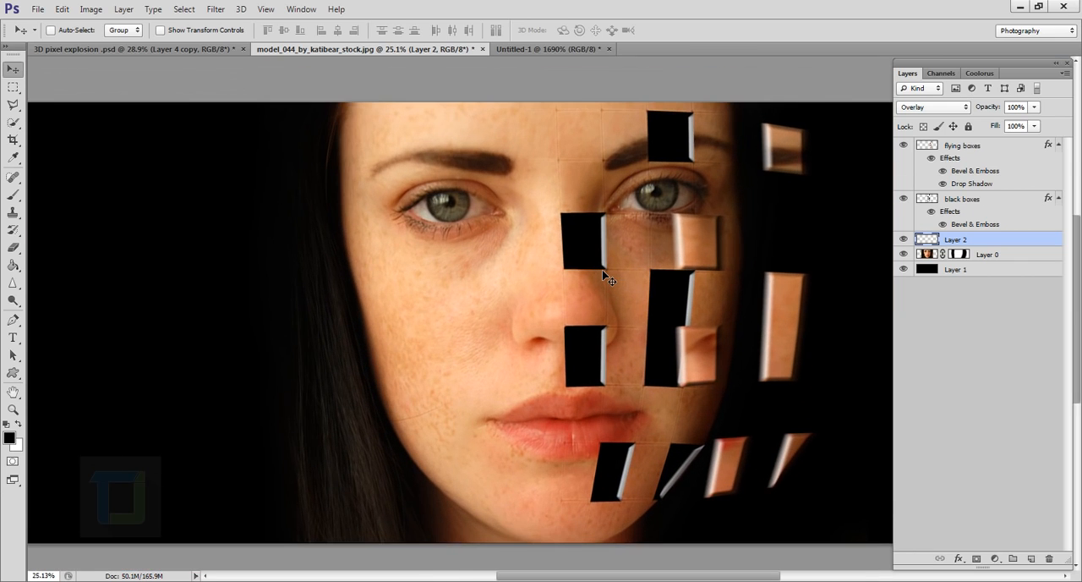
Step: Add an outer glow to the grid lines in Layer 2, sampling a skin tone from the face and adjusting it to d89968
{"action": "double_click", "coordinate": [1062, 243]}
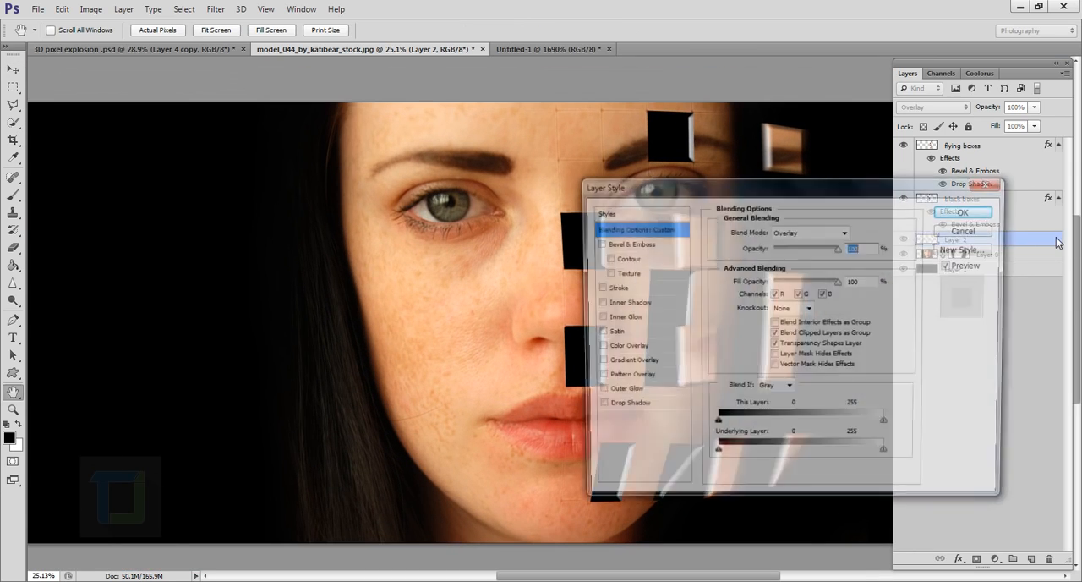
{"action": "left_click_drag", "start_coordinate": [737, 185], "coordinate": [917, 181]}
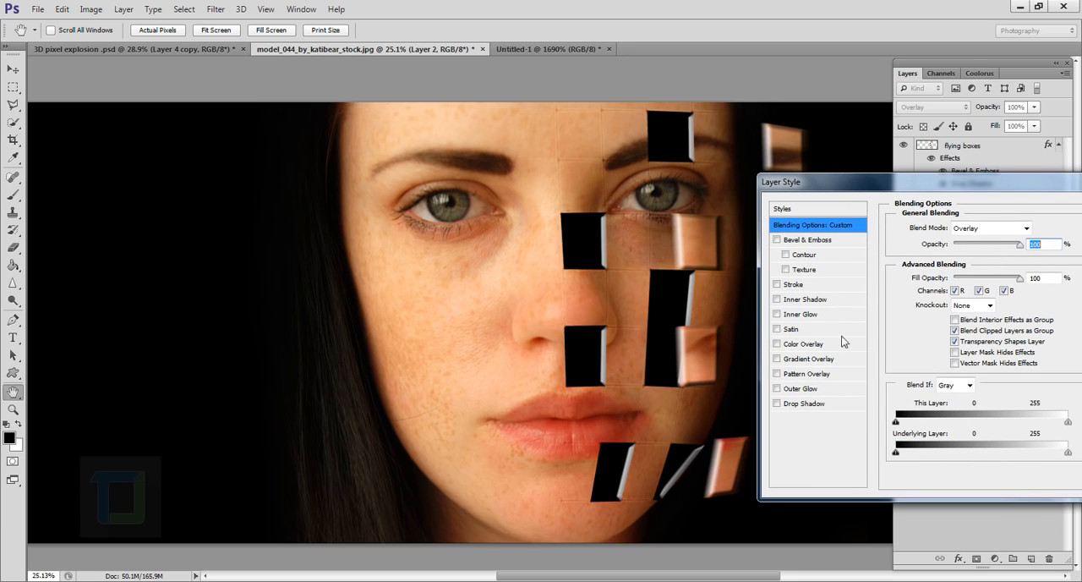
{"action": "left_click", "coordinate": [777, 389]}
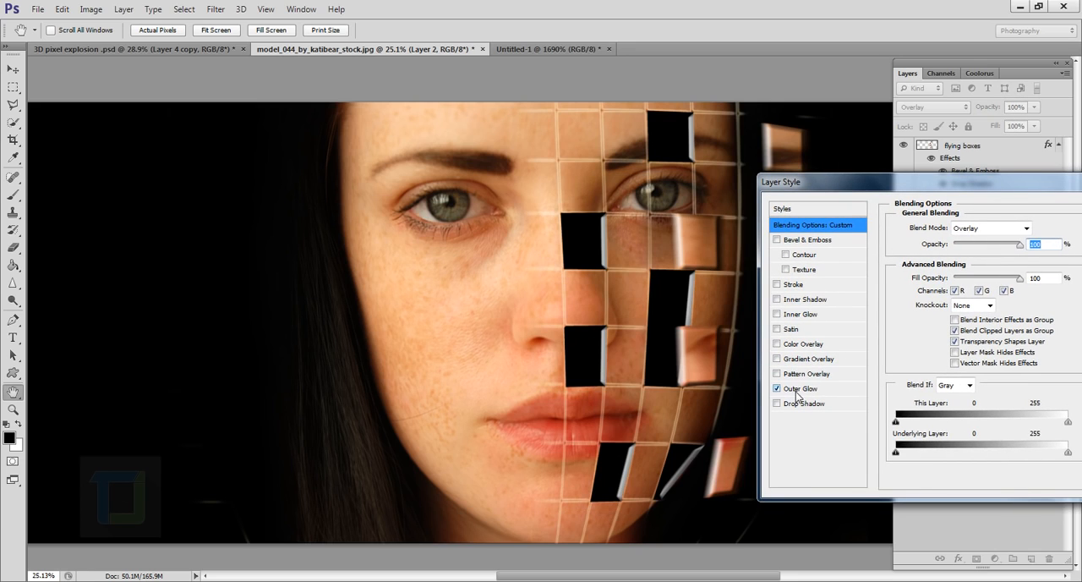
{"action": "left_click", "coordinate": [798, 389]}
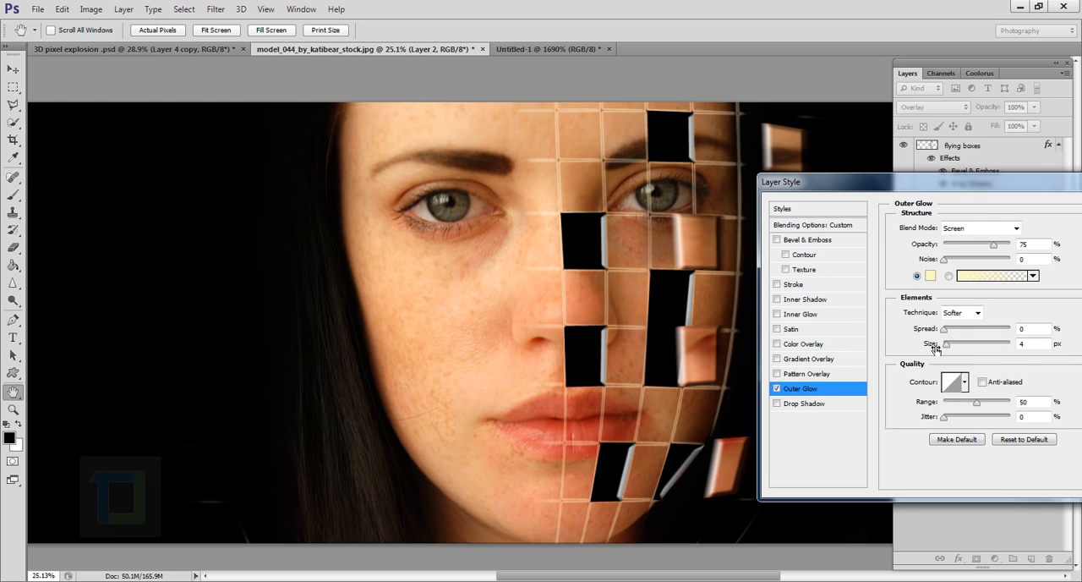
{"action": "left_click", "coordinate": [932, 276]}
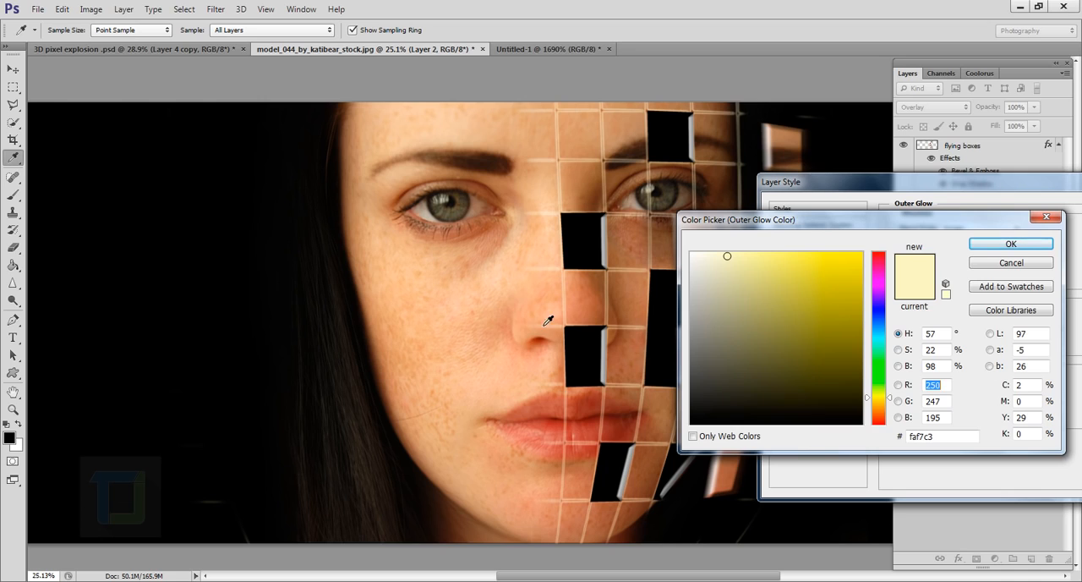
{"action": "left_click", "coordinate": [500, 341]}
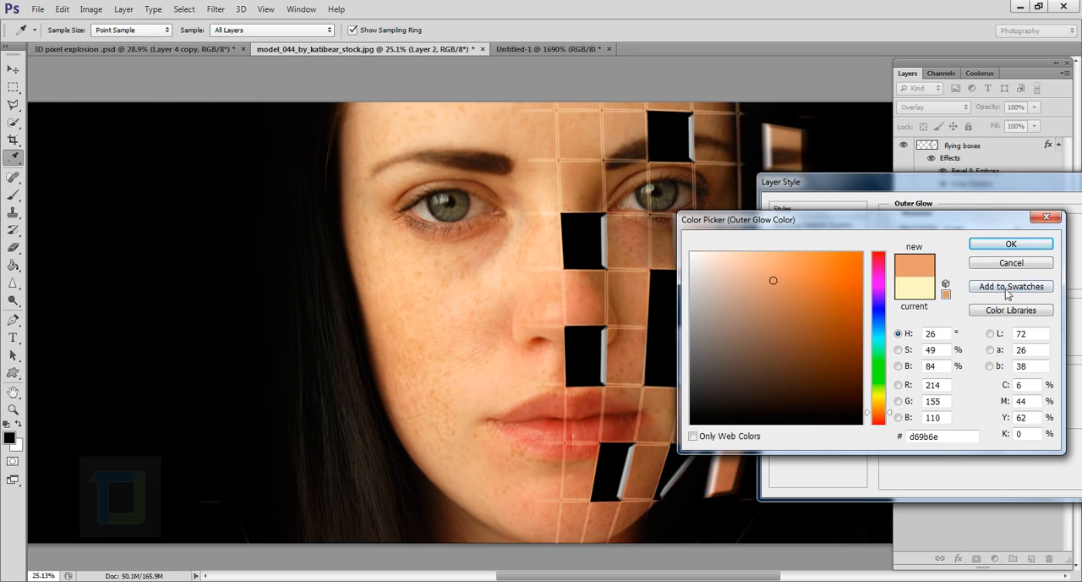
{"action": "left_click_drag", "start_coordinate": [781, 309], "coordinate": [781, 280]}
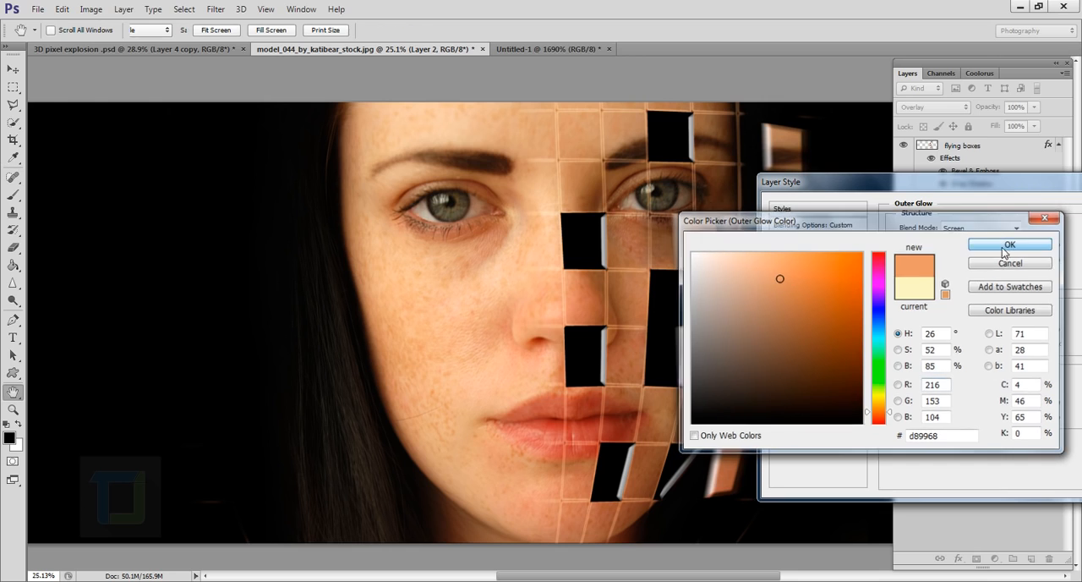
{"action": "left_click", "coordinate": [1009, 245]}
Step: Set the grid lines' outer glow to size 27 px and opacity 56%, and apply the layer style
{"action": "left_click_drag", "start_coordinate": [947, 343], "coordinate": [957, 343]}
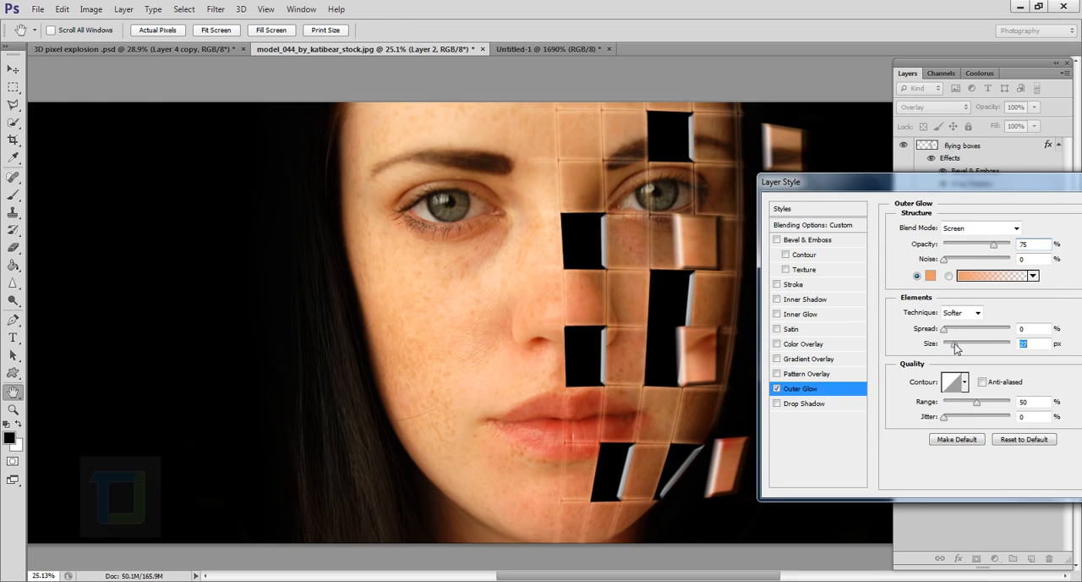
{"action": "left_click_drag", "start_coordinate": [994, 244], "coordinate": [980, 247]}
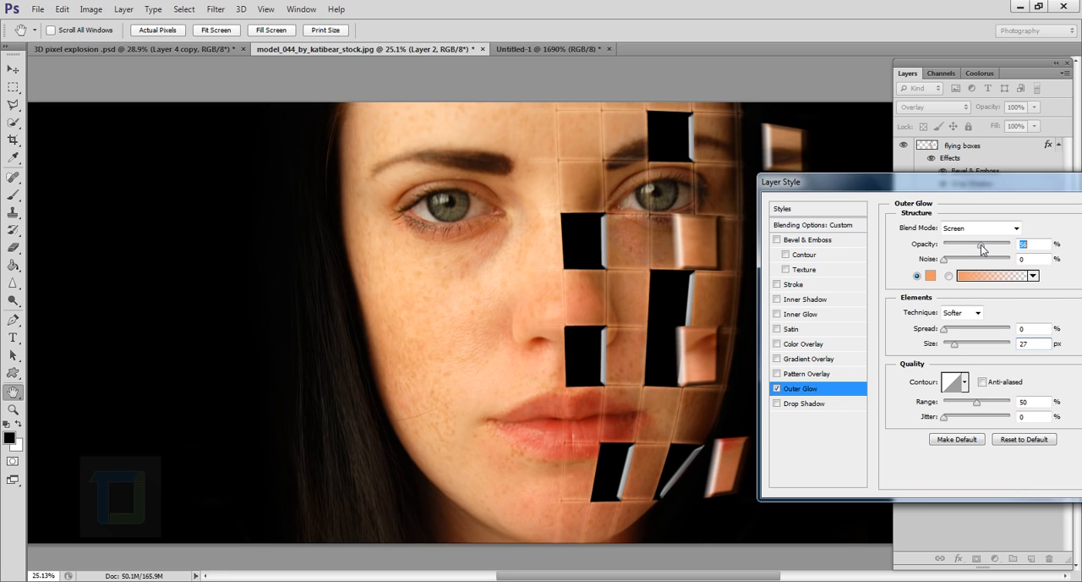
{"action": "left_click_drag", "start_coordinate": [1066, 191], "coordinate": [970, 205]}
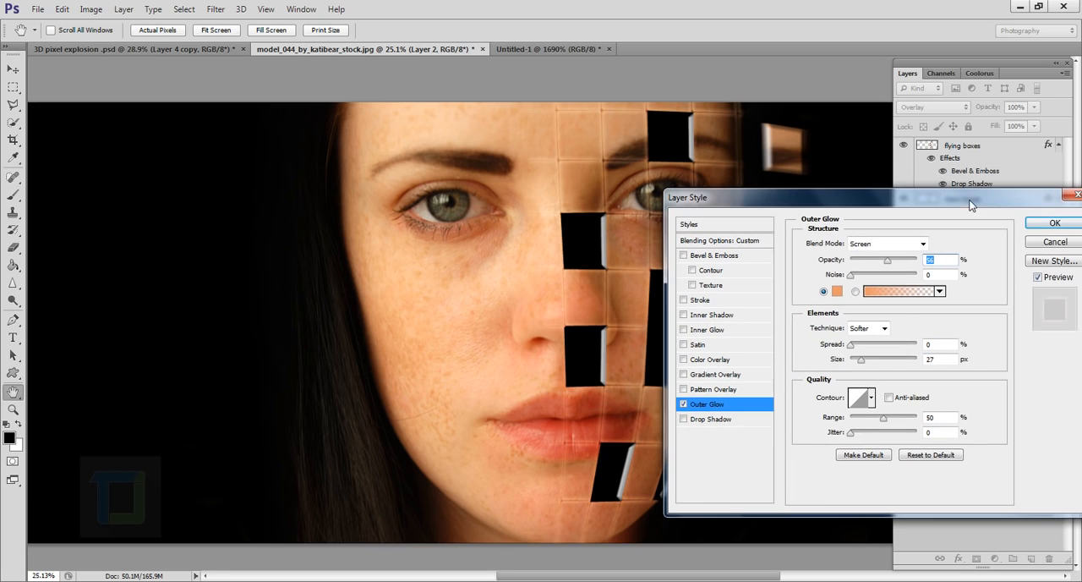
{"action": "left_click", "coordinate": [1053, 221]}
Step: Examine the glowing grid lines and box edges up close, from the nose and cheek up to the eye and eyebrow
{"action": "scroll", "coordinate": [702, 285], "scroll_direction": "up", "scroll_amount": 1}
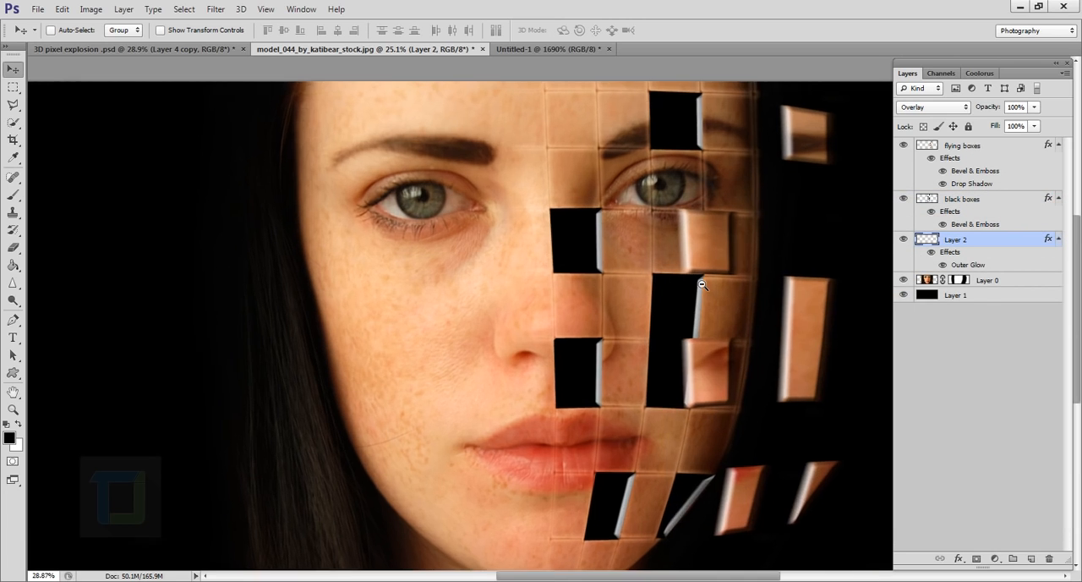
{"action": "scroll", "coordinate": [701, 285], "scroll_direction": "up", "scroll_amount": 4}
{"action": "left_click_drag", "start_coordinate": [744, 307], "coordinate": [582, 246]}
{"action": "scroll", "coordinate": [647, 309], "scroll_direction": "up", "scroll_amount": 3}
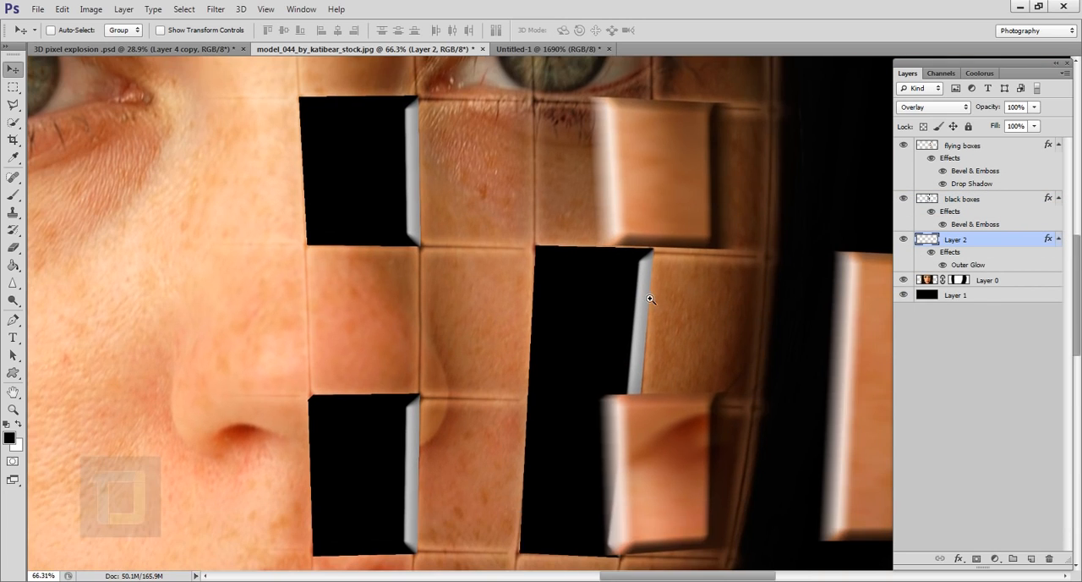
{"action": "scroll", "coordinate": [679, 312], "scroll_direction": "down", "scroll_amount": 1}
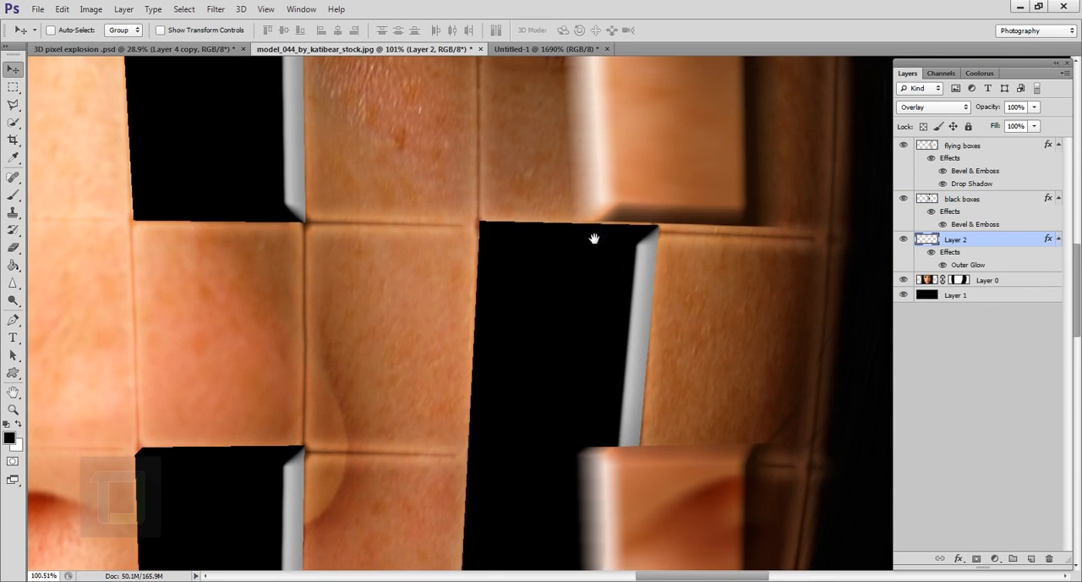
{"action": "left_click_drag", "start_coordinate": [585, 172], "coordinate": [582, 449]}
{"action": "left_click_drag", "start_coordinate": [559, 238], "coordinate": [551, 447]}
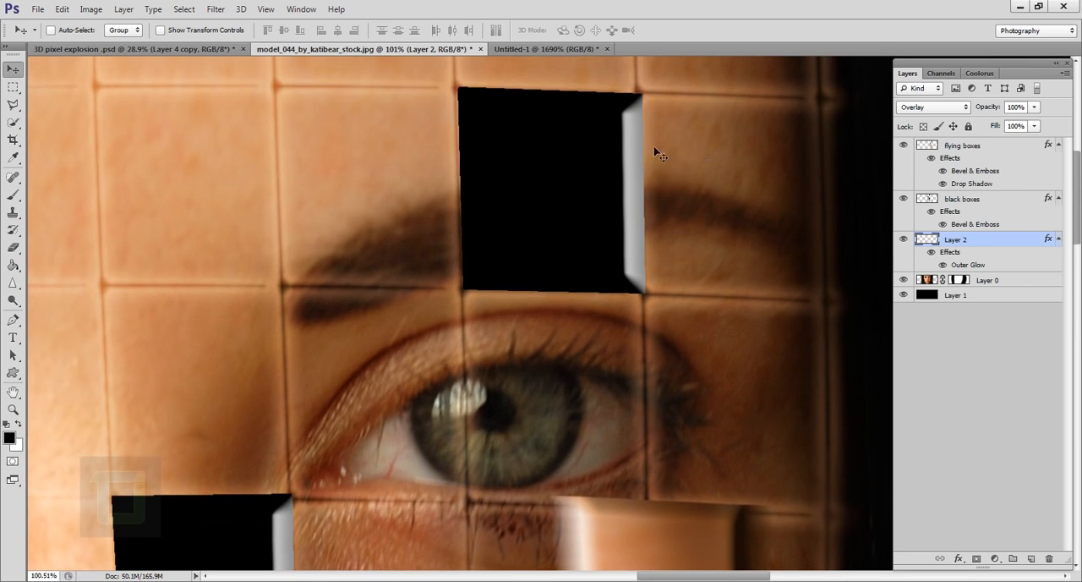
{"action": "left_click_drag", "start_coordinate": [495, 110], "coordinate": [495, 282]}
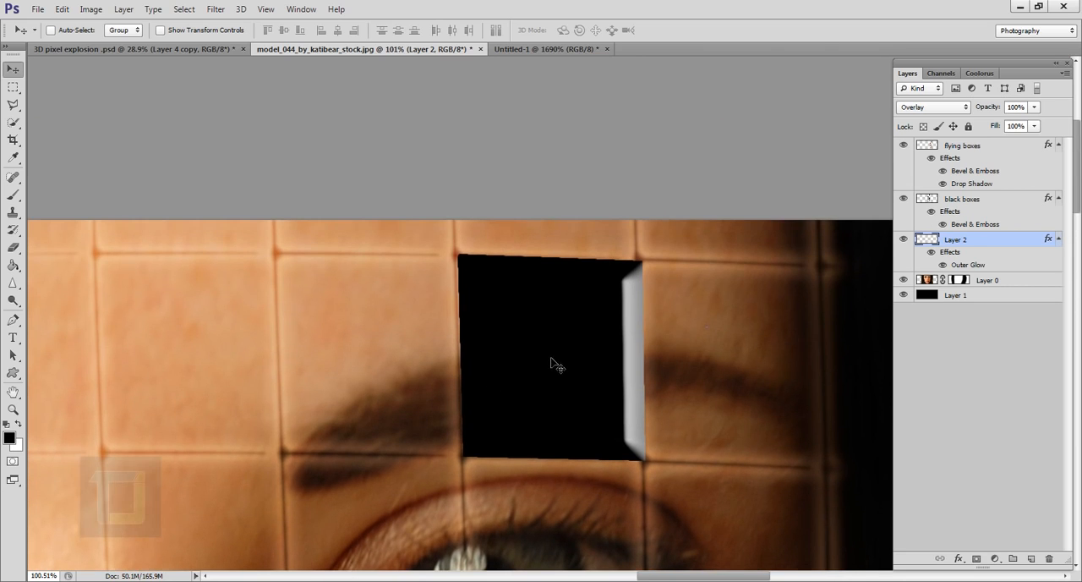
Step: Examine the glowing grid lines and boxes across the whole face, from the eyebrow to the chin
{"action": "scroll", "coordinate": [551, 365], "scroll_direction": "down", "scroll_amount": 5}
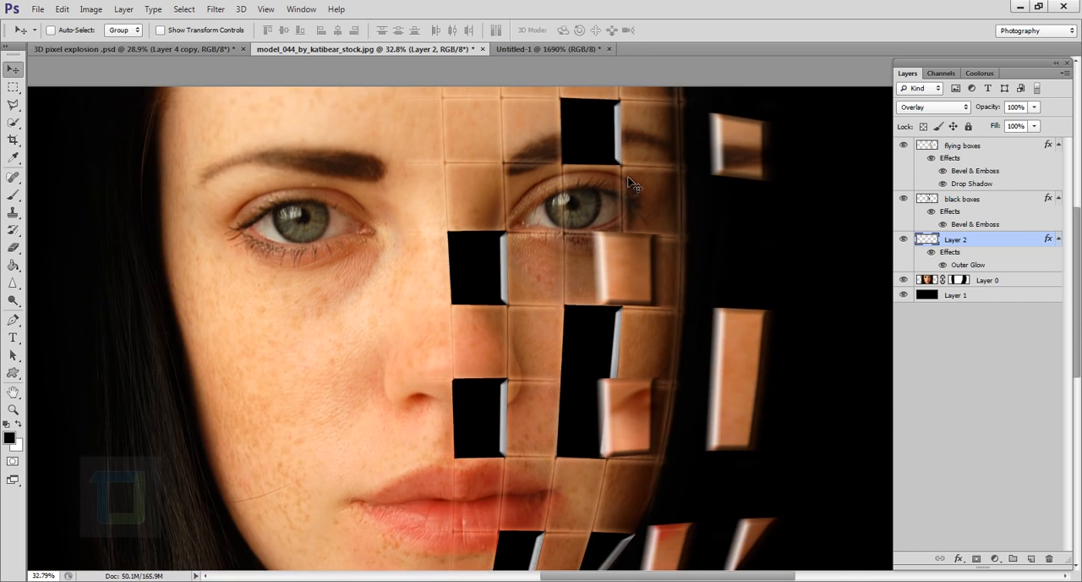
{"action": "scroll", "coordinate": [513, 391], "scroll_direction": "down", "scroll_amount": 1}
{"action": "scroll", "coordinate": [524, 465], "scroll_direction": "up", "scroll_amount": 3}
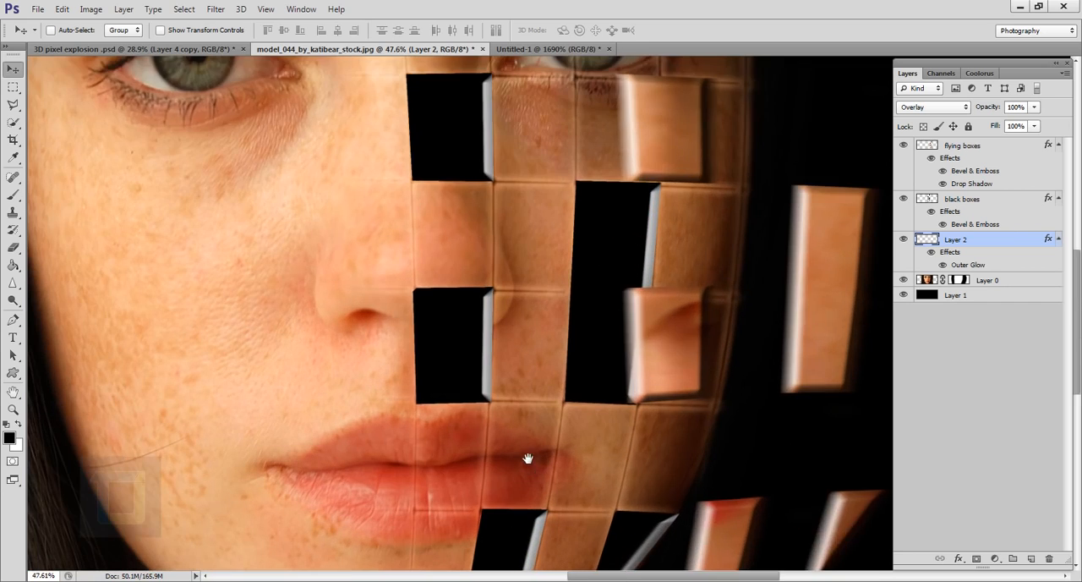
{"action": "scroll", "coordinate": [528, 458], "scroll_direction": "down", "scroll_amount": 2}
{"action": "scroll", "coordinate": [495, 389], "scroll_direction": "down", "scroll_amount": 3}
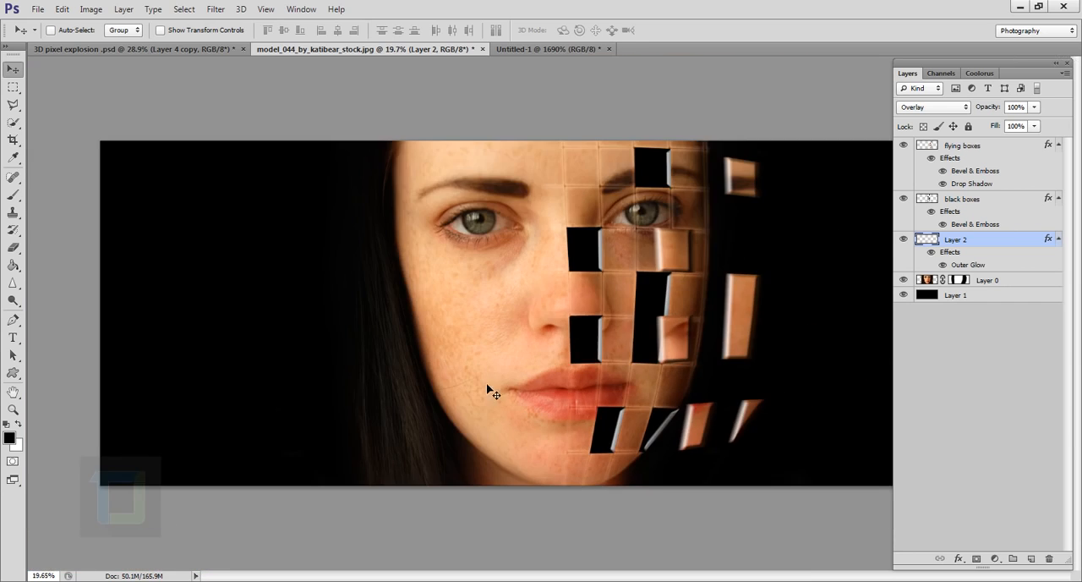
{"action": "scroll", "coordinate": [772, 278], "scroll_direction": "down", "scroll_amount": 2}
{"action": "scroll", "coordinate": [633, 313], "scroll_direction": "up", "scroll_amount": 3}
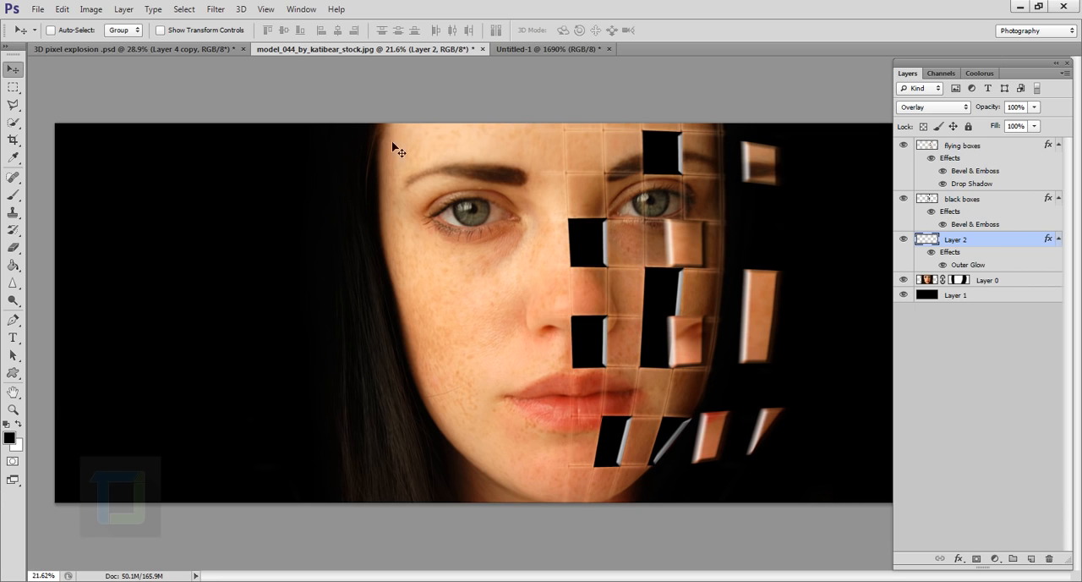
Step: Switch to 3D pixel explosion .psd and examine its grid, black boxes and flying boxes for comparison
{"action": "left_click", "coordinate": [208, 48]}
{"action": "scroll", "coordinate": [655, 372], "scroll_direction": "up", "scroll_amount": 6}
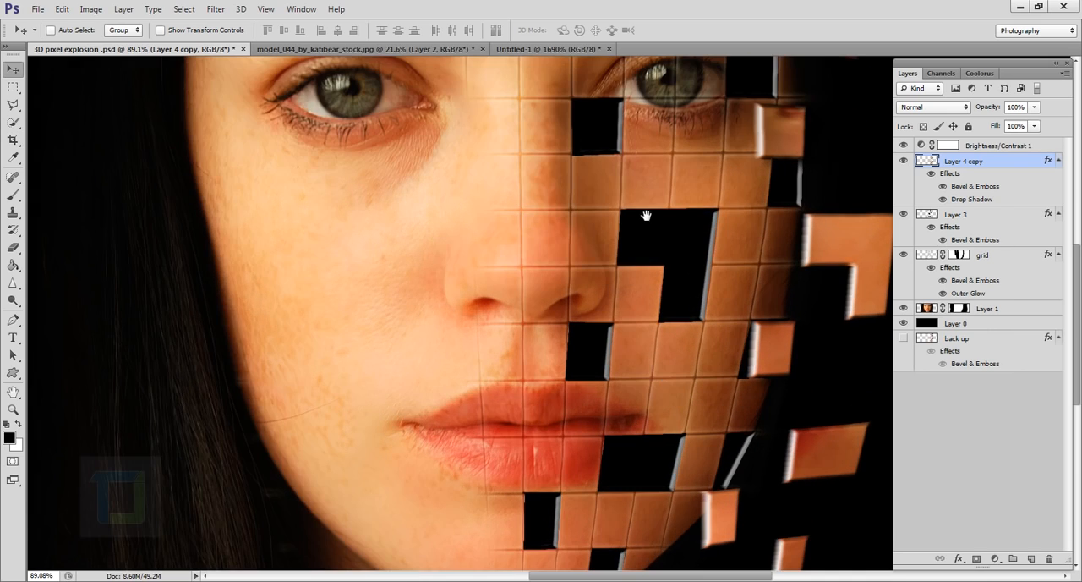
{"action": "left_click_drag", "start_coordinate": [646, 216], "coordinate": [550, 379]}
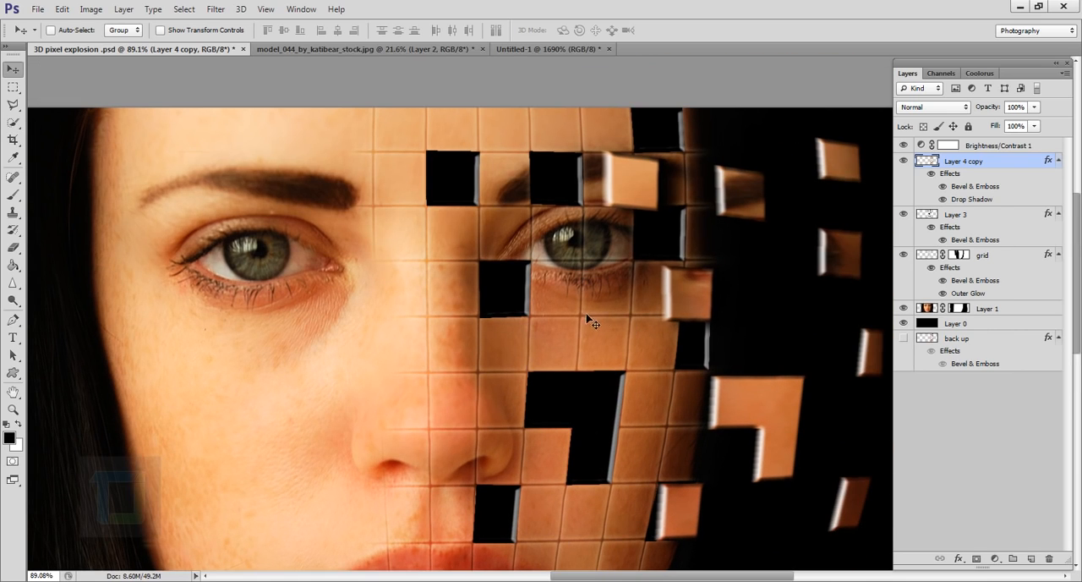
{"action": "scroll", "coordinate": [584, 360], "scroll_direction": "down", "scroll_amount": 3}
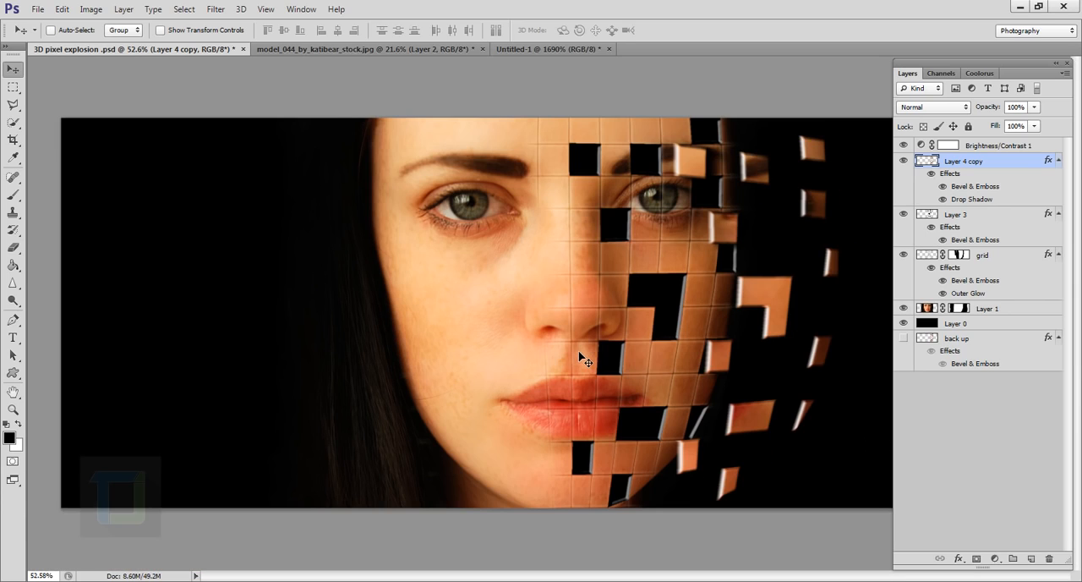
{"action": "scroll", "coordinate": [658, 355], "scroll_direction": "down", "scroll_amount": 1}
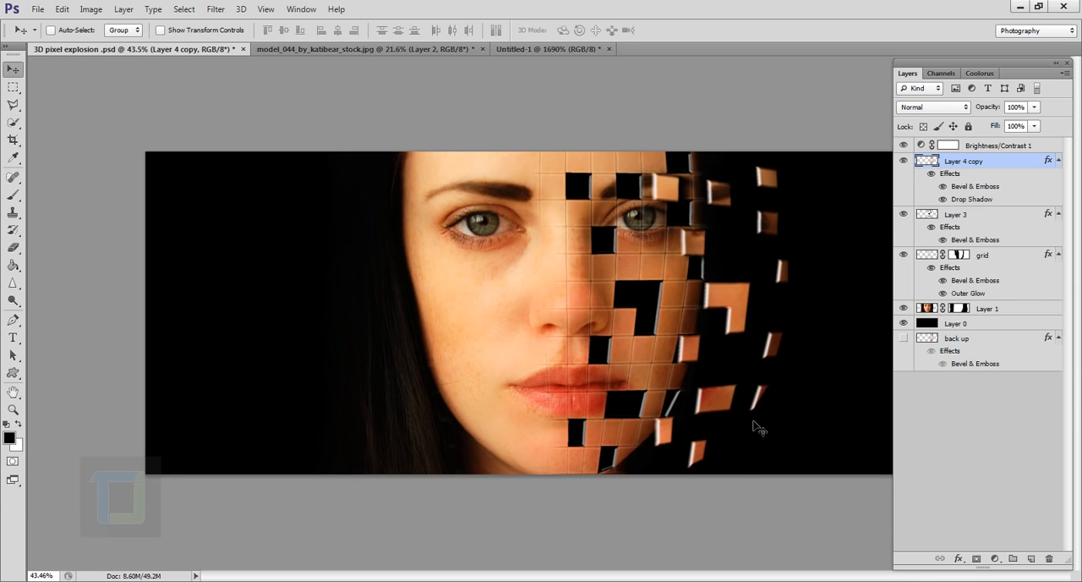
{"action": "scroll", "coordinate": [659, 322], "scroll_direction": "down", "scroll_amount": 1}
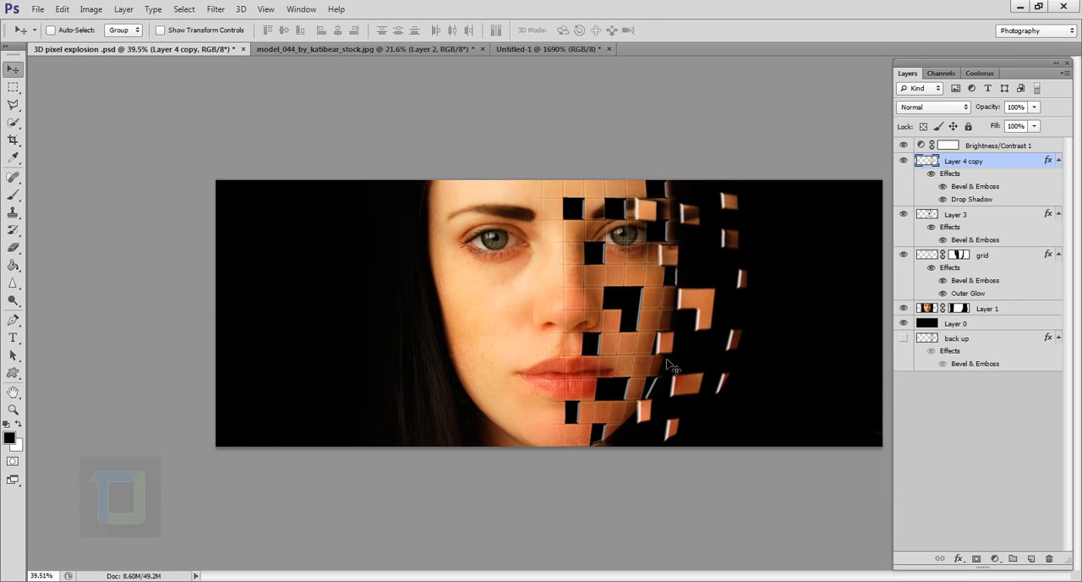
{"action": "scroll", "coordinate": [667, 365], "scroll_direction": "up", "scroll_amount": 3}
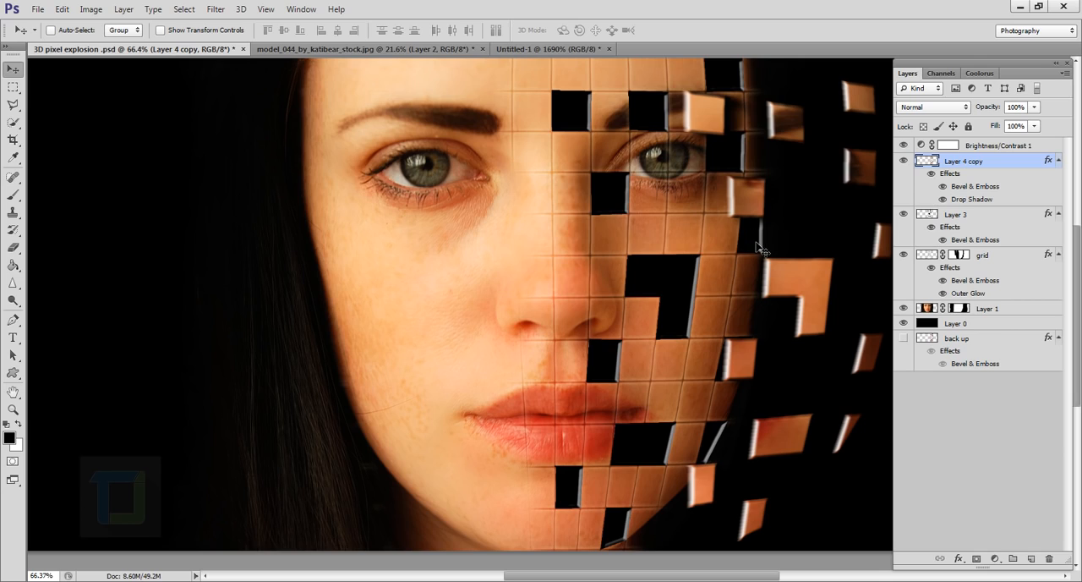
{"action": "scroll", "coordinate": [758, 248], "scroll_direction": "down", "scroll_amount": 2}
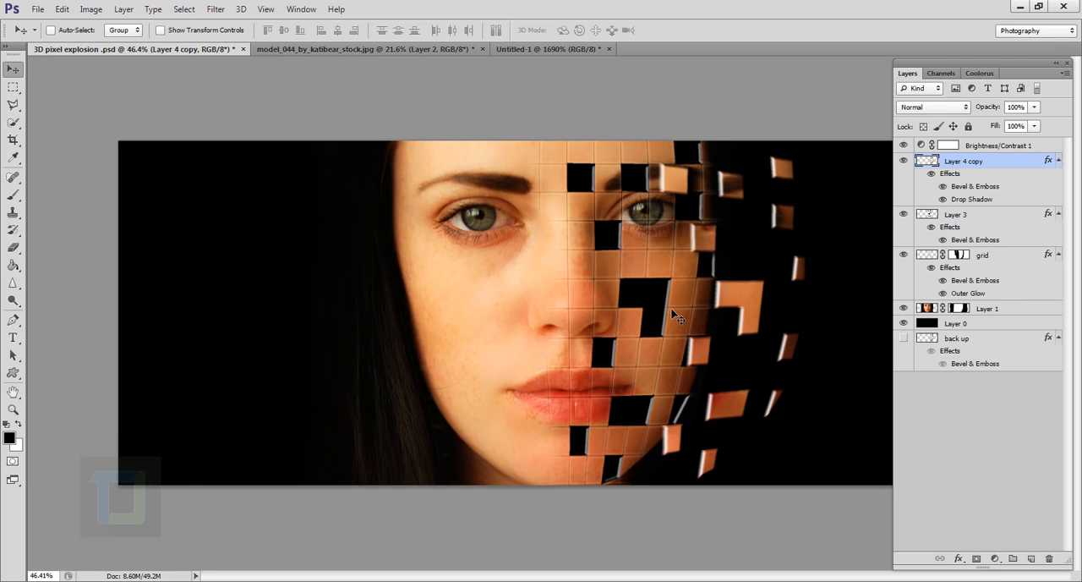
Step: In the model_044_by_katibear_stock.jpg document, add a Brightness/Contrast adjustment layer above the flying boxes with contrast 43 and check the result
{"action": "left_click", "coordinate": [398, 49]}
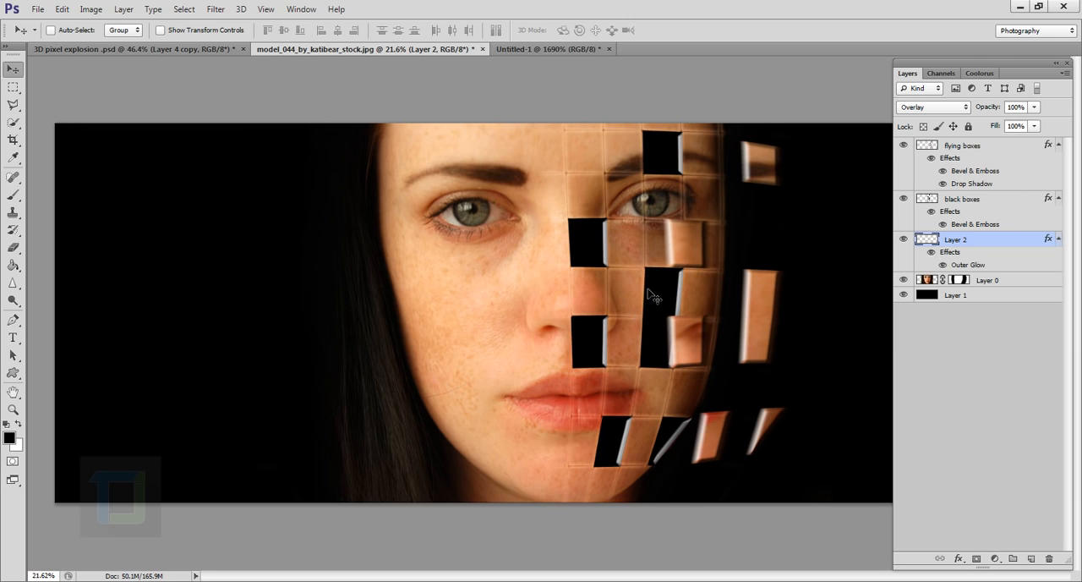
{"action": "left_click", "coordinate": [985, 148]}
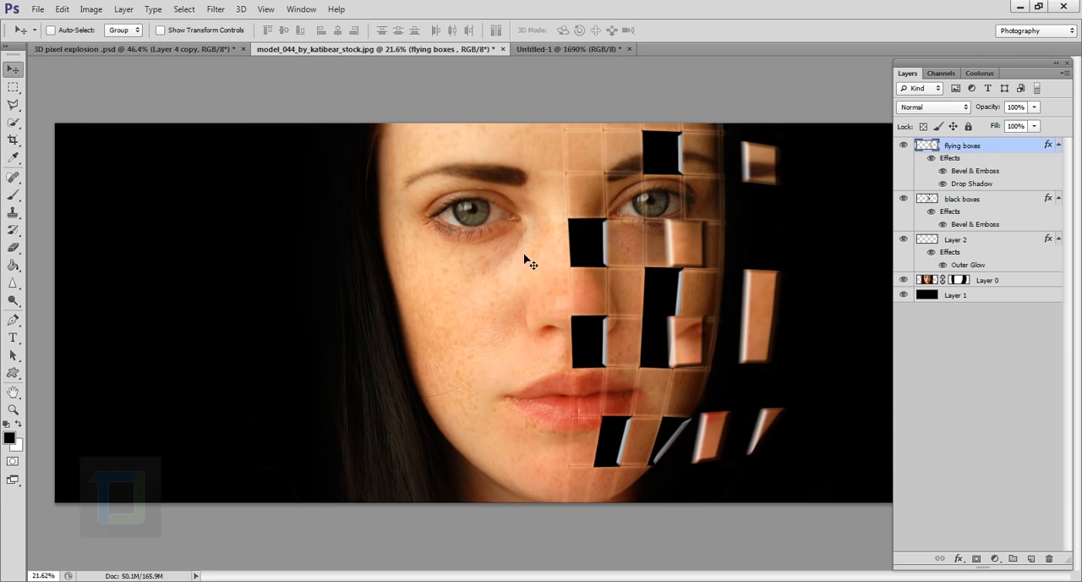
{"action": "scroll", "coordinate": [524, 260], "scroll_direction": "down", "scroll_amount": 1}
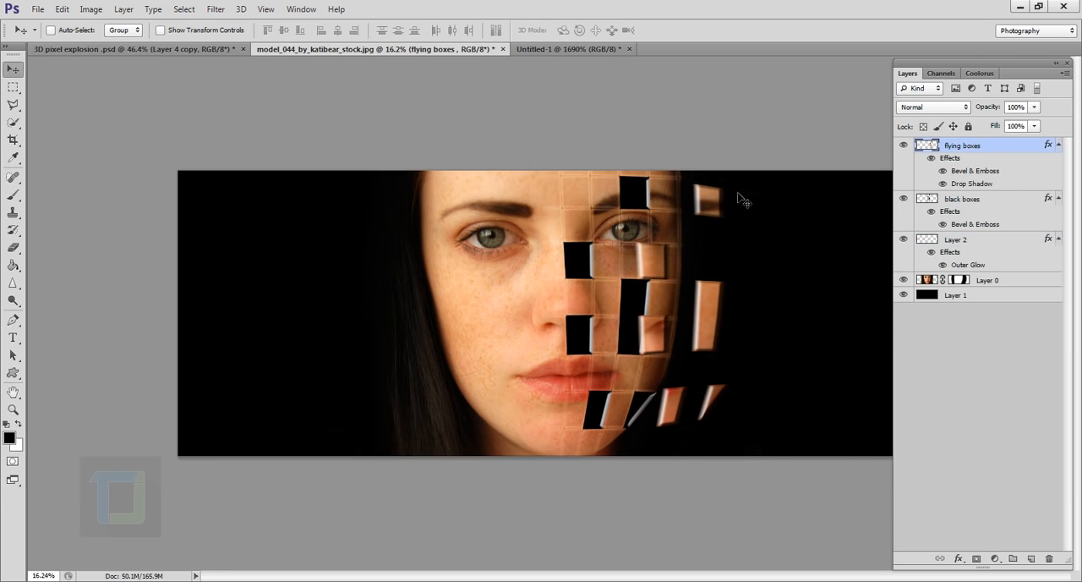
{"action": "left_click", "coordinate": [996, 559]}
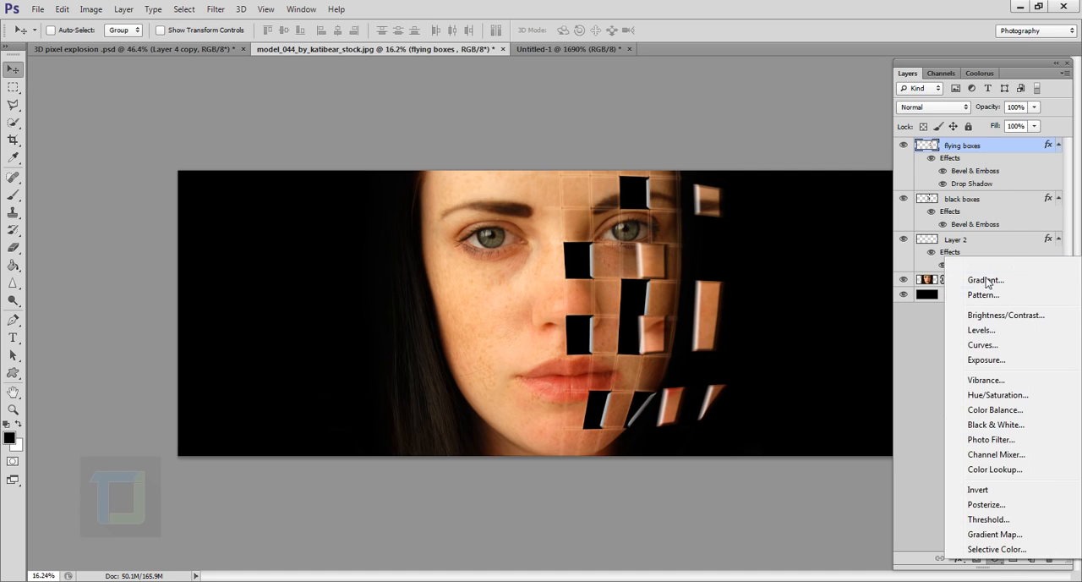
{"action": "left_click", "coordinate": [985, 320]}
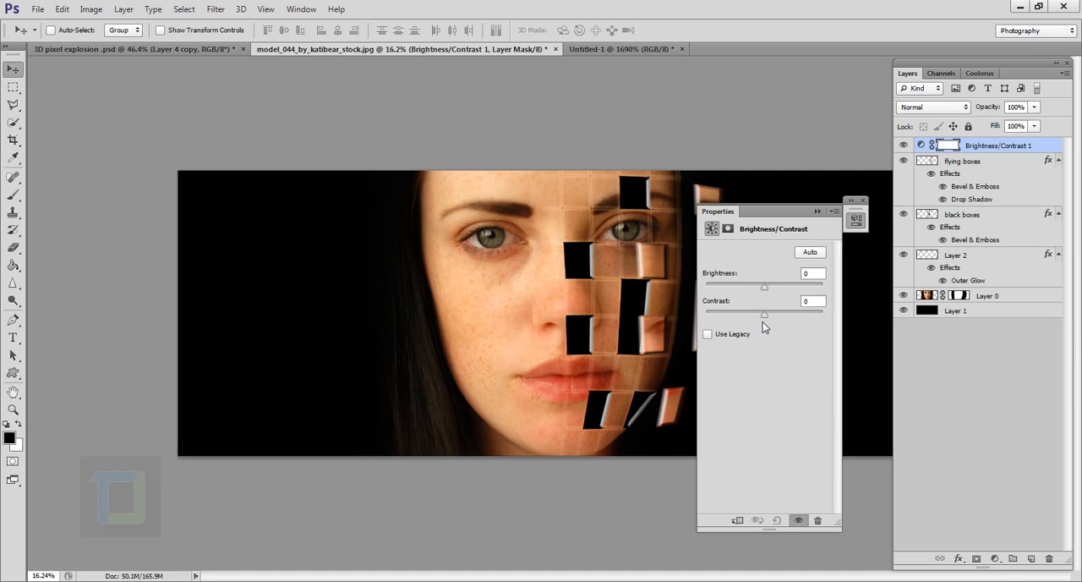
{"action": "left_click_drag", "start_coordinate": [765, 317], "coordinate": [798, 320]}
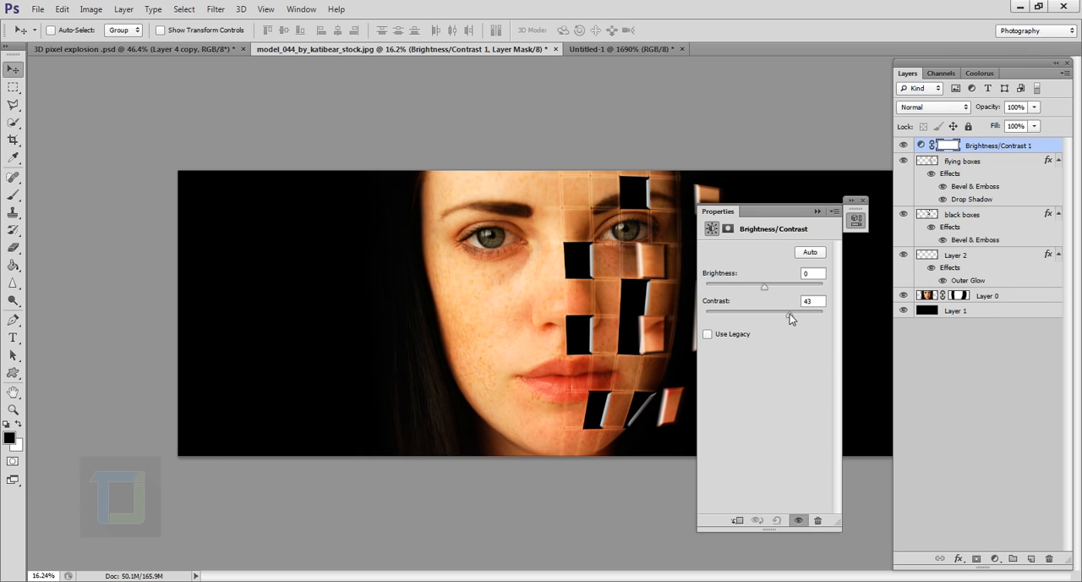
{"action": "left_click", "coordinate": [817, 210]}
{"action": "key", "text": "ctrl+plus"}
{"action": "scroll", "coordinate": [656, 279], "scroll_direction": "up", "scroll_amount": 2}
{"action": "scroll", "coordinate": [675, 341], "scroll_direction": "down", "scroll_amount": 5}
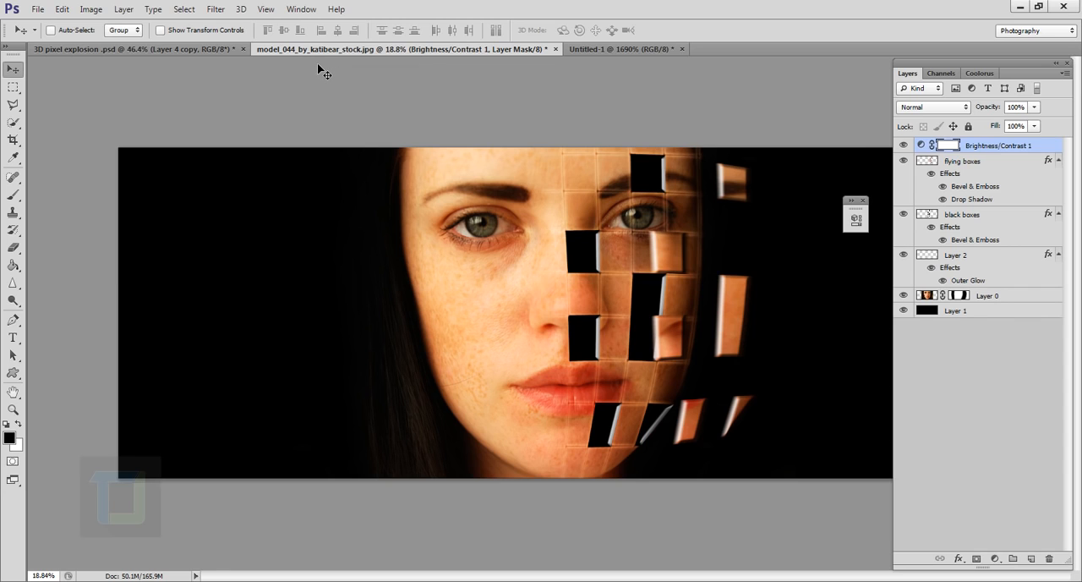
Step: View the finished 3D pixel explosion .psd artwork in full-screen mode and inspect the face and flying boxes
{"action": "left_click", "coordinate": [212, 48]}
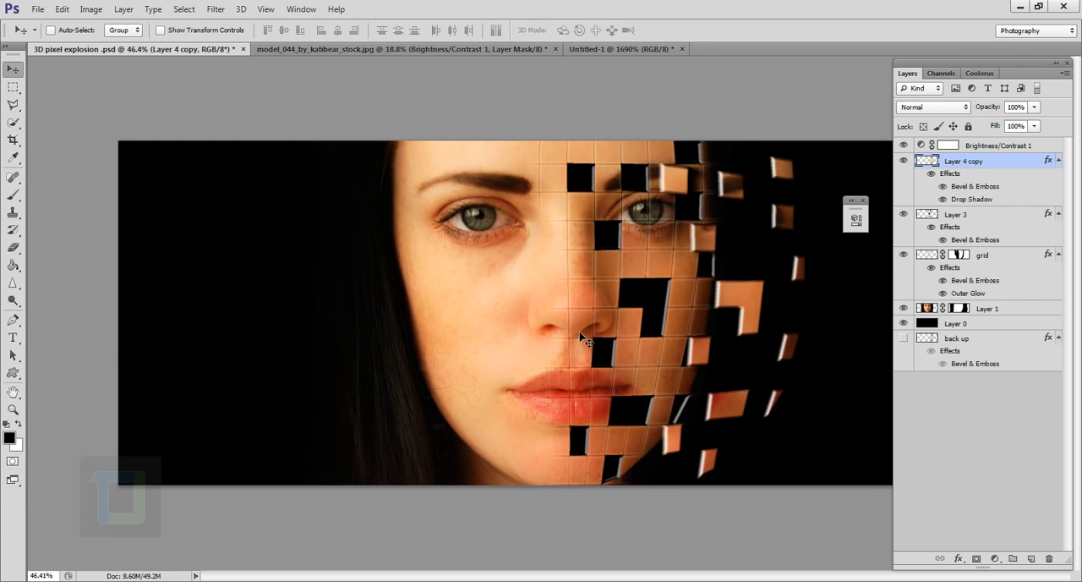
{"action": "key", "text": "f"}
{"action": "key", "text": "f"}
{"action": "scroll", "coordinate": [615, 310], "scroll_direction": "up", "scroll_amount": 3}
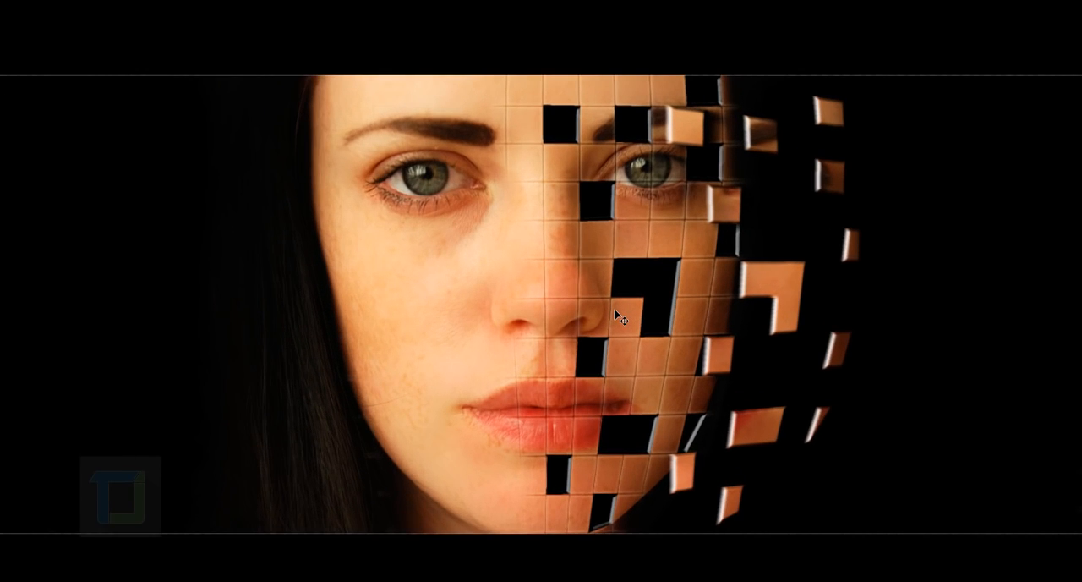
{"action": "scroll", "coordinate": [623, 310], "scroll_direction": "up", "scroll_amount": 3}
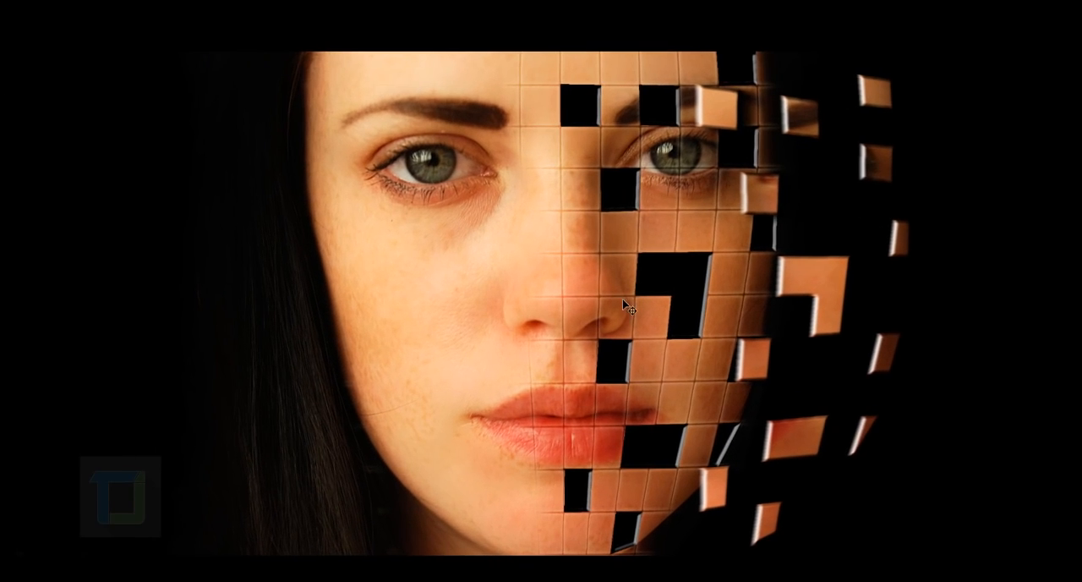
{"action": "scroll", "coordinate": [626, 310], "scroll_direction": "up", "scroll_amount": 1}
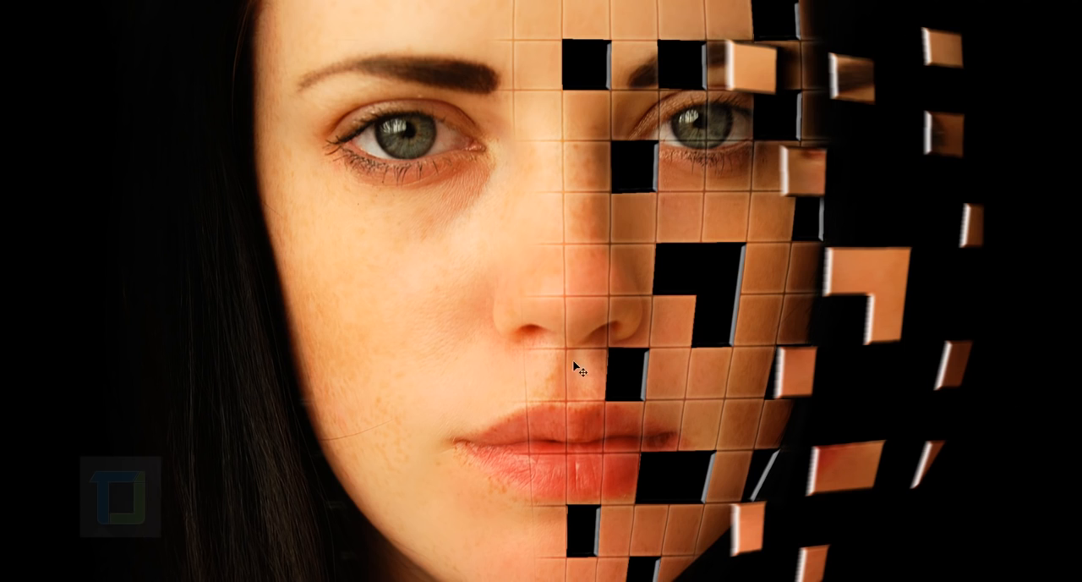
{"action": "scroll", "coordinate": [601, 323], "scroll_direction": "down", "scroll_amount": 2}
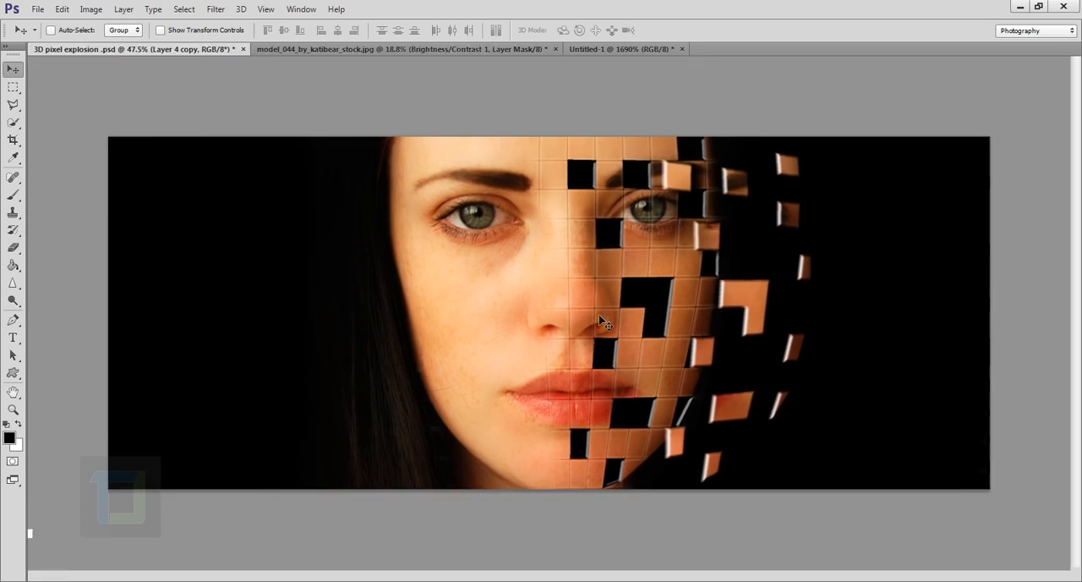